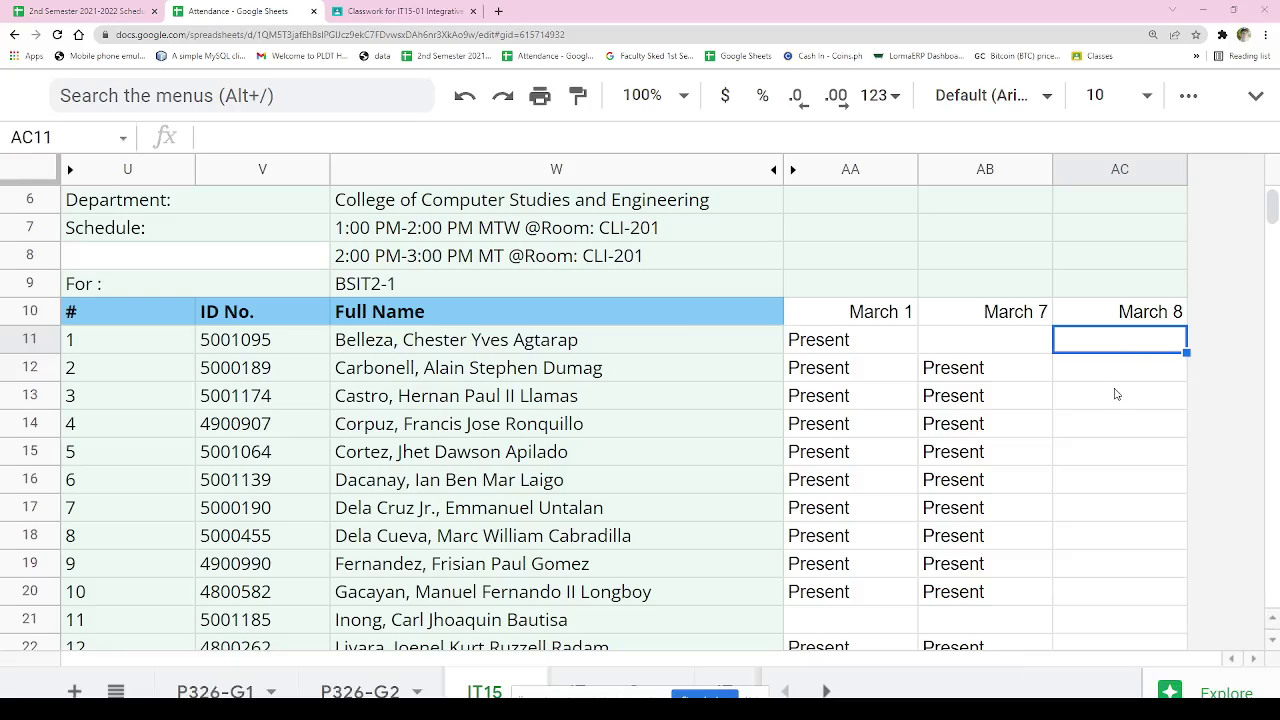
# - Mark the students in rows 11 and 13 as Present in the March 8 column
pyautogui.click(987, 362)
pyautogui.hotkey('ctrl', 'c')
pyautogui.click(1093, 346)
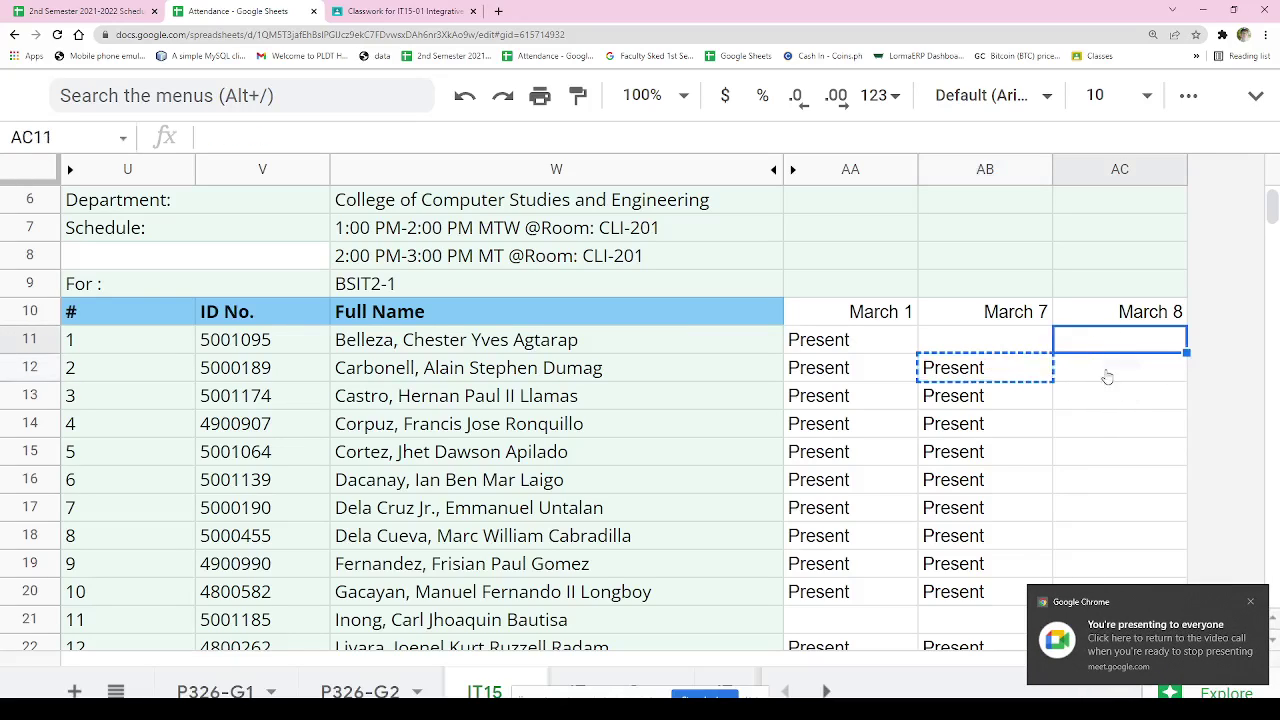
pyautogui.hotkey('ctrl', 'v')
pyautogui.click(1155, 378)
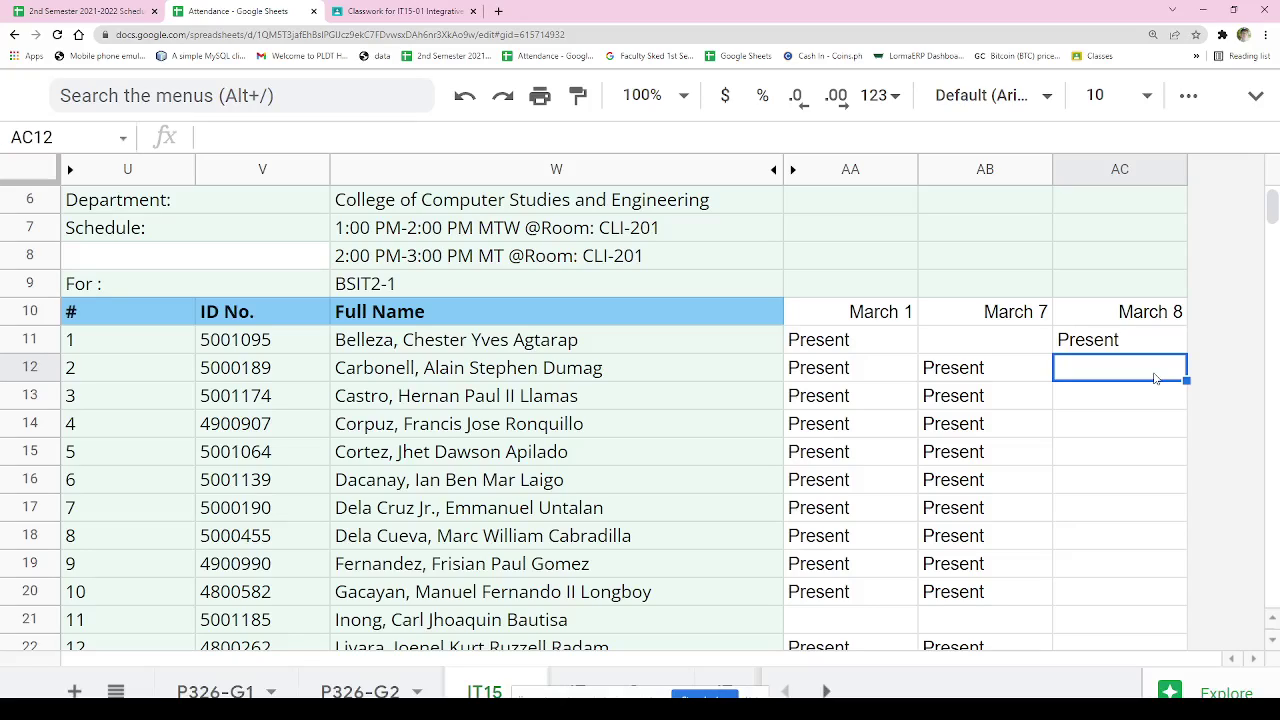
pyautogui.press('Down')
pyautogui.press('Down')
pyautogui.press('Up')
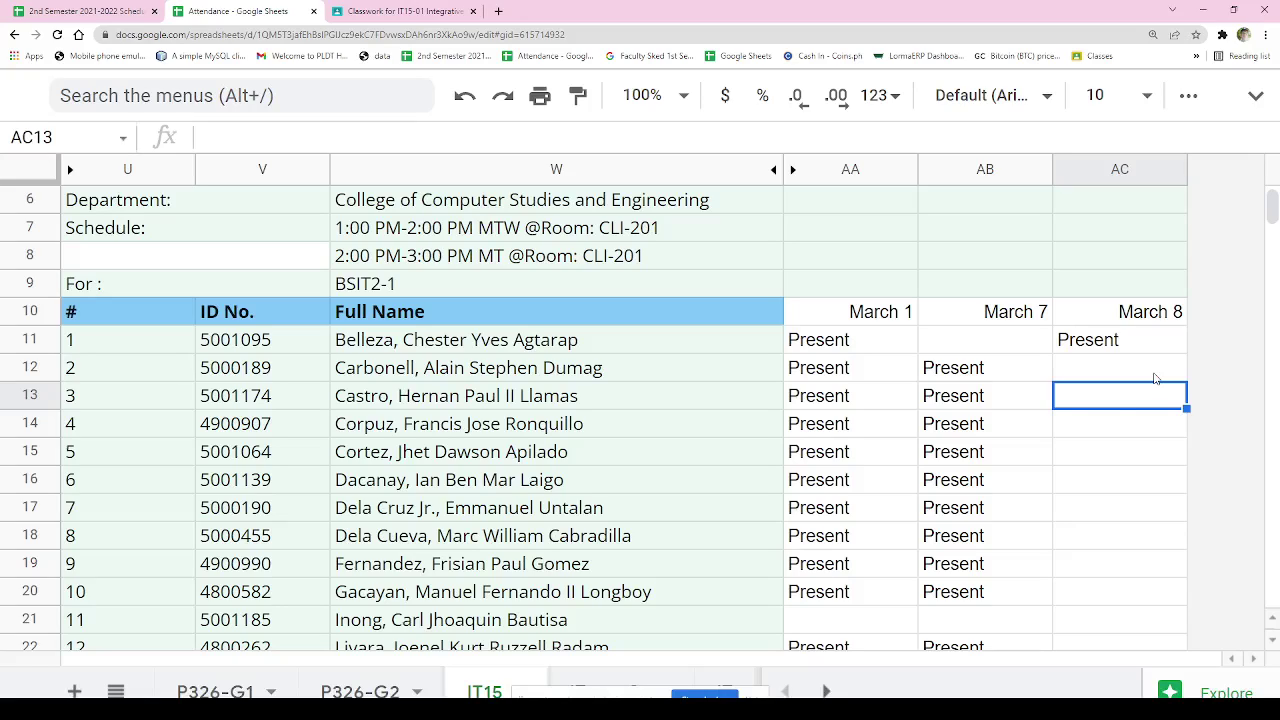
pyautogui.write('Present')
pyautogui.press('Return')
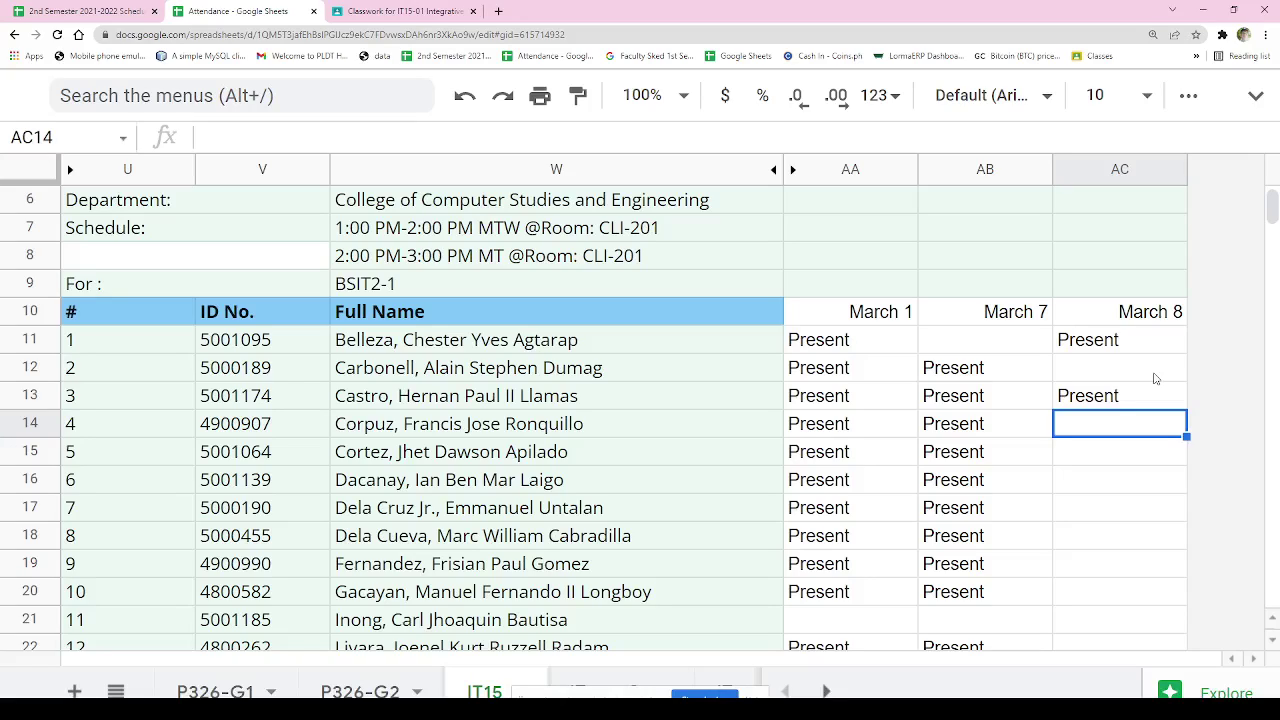
# - Mark the students in rows 17 through 20 as Present for March 8, leaving rows 14 to 16 blank
pyautogui.press('Down')
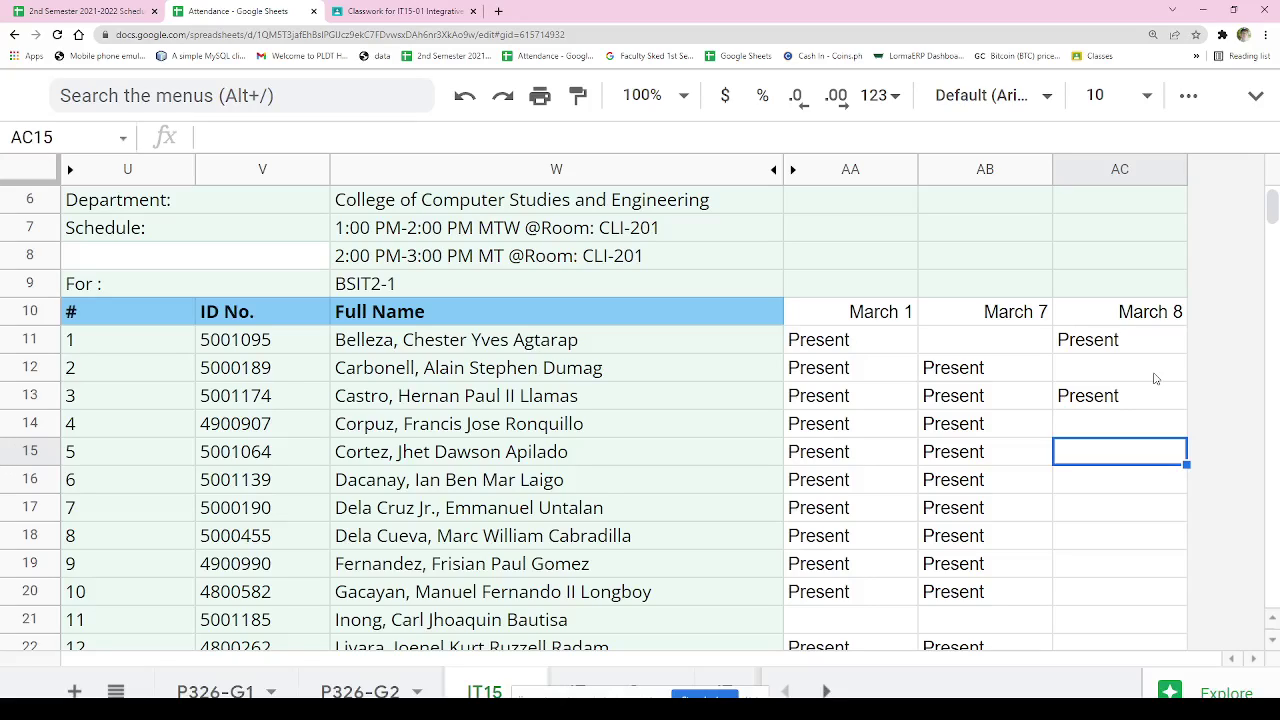
pyautogui.press('Down')
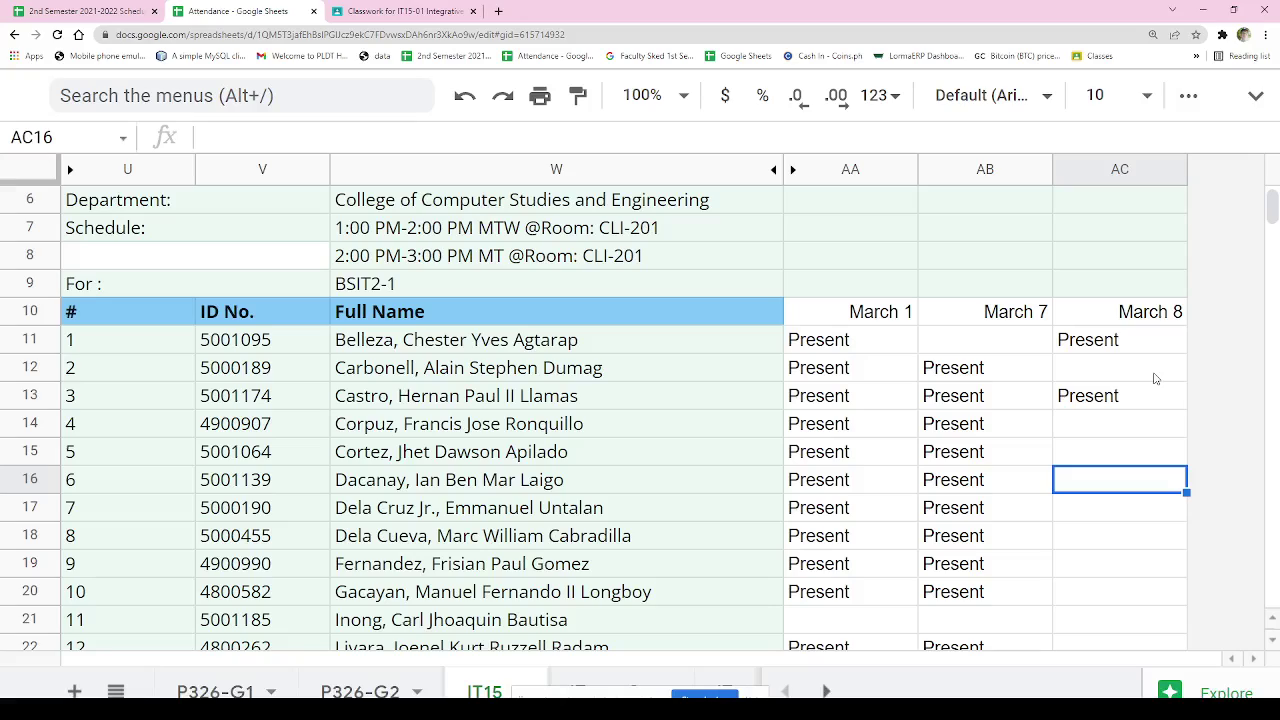
pyautogui.press('Down')
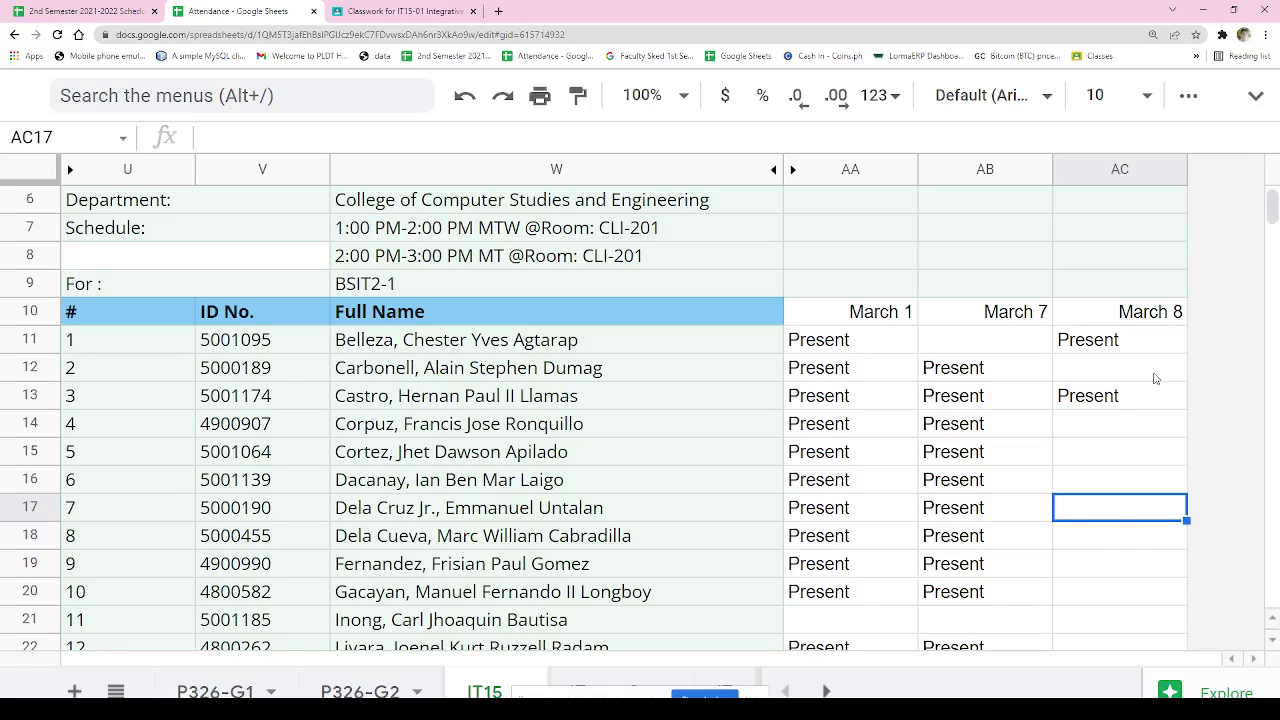
pyautogui.hotkey('ctrl', 'v')
pyautogui.press('Down')
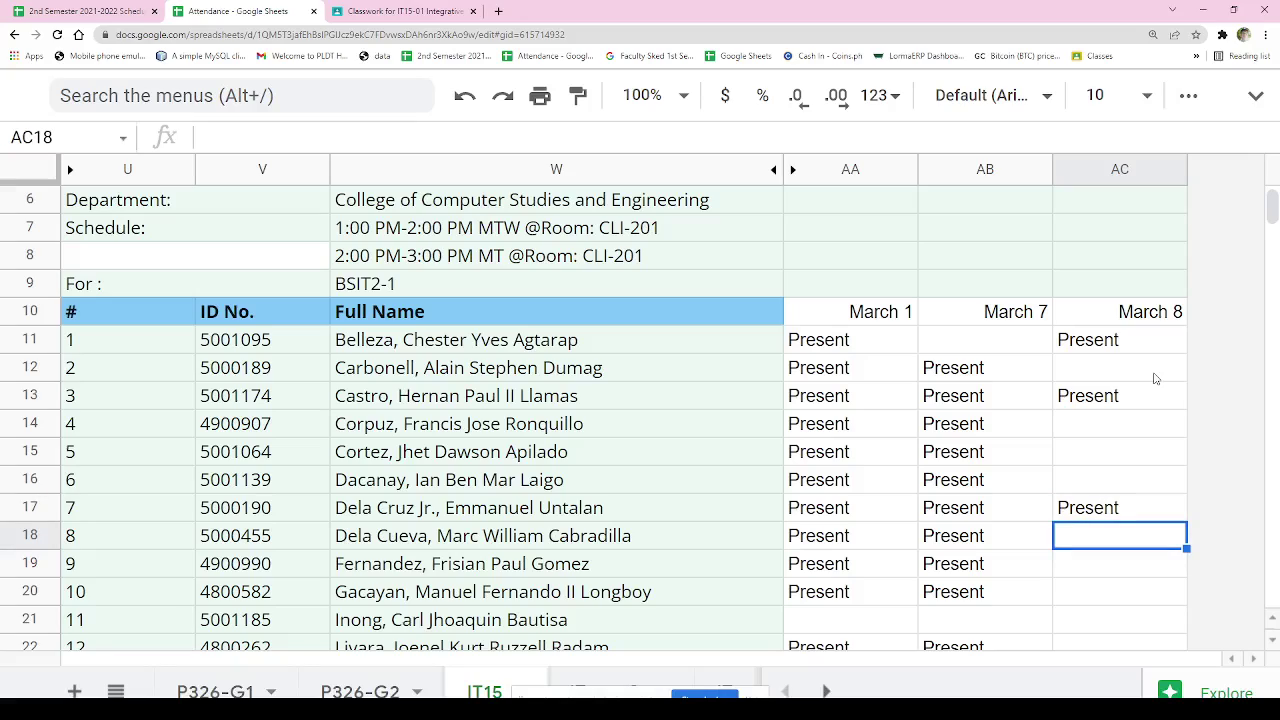
pyautogui.hotkey('ctrl', 'v')
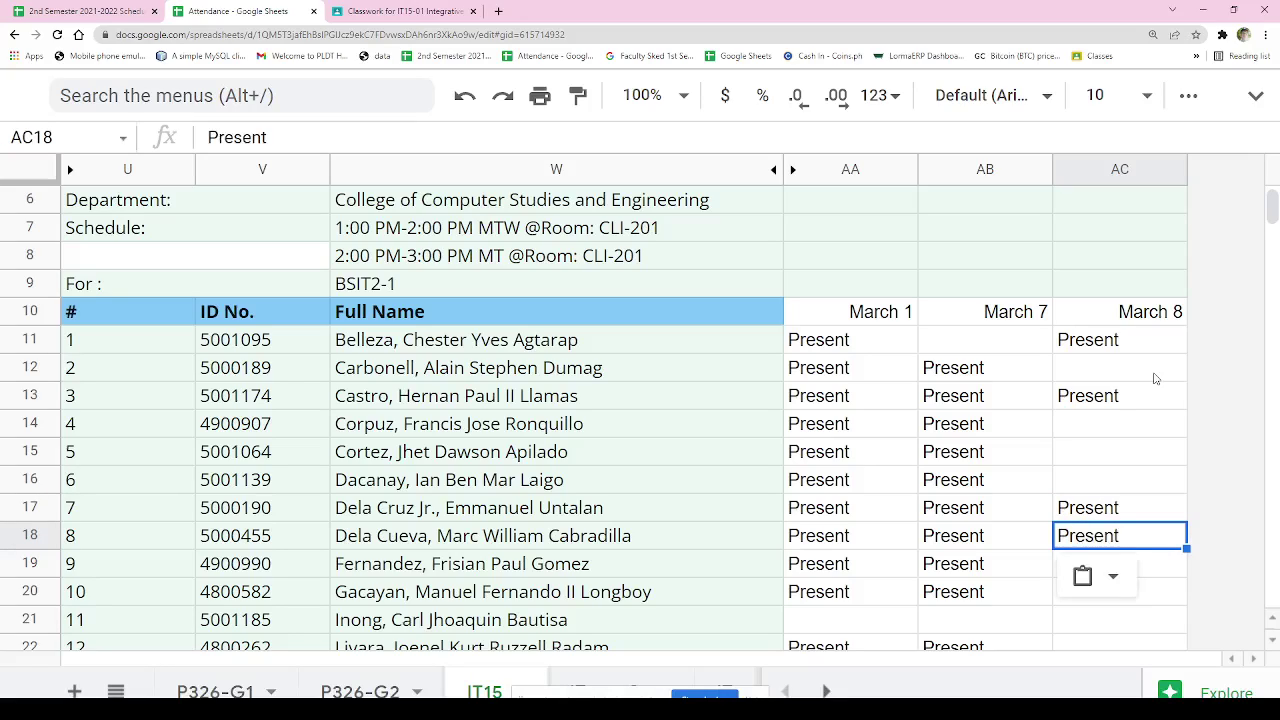
pyautogui.press('Down')
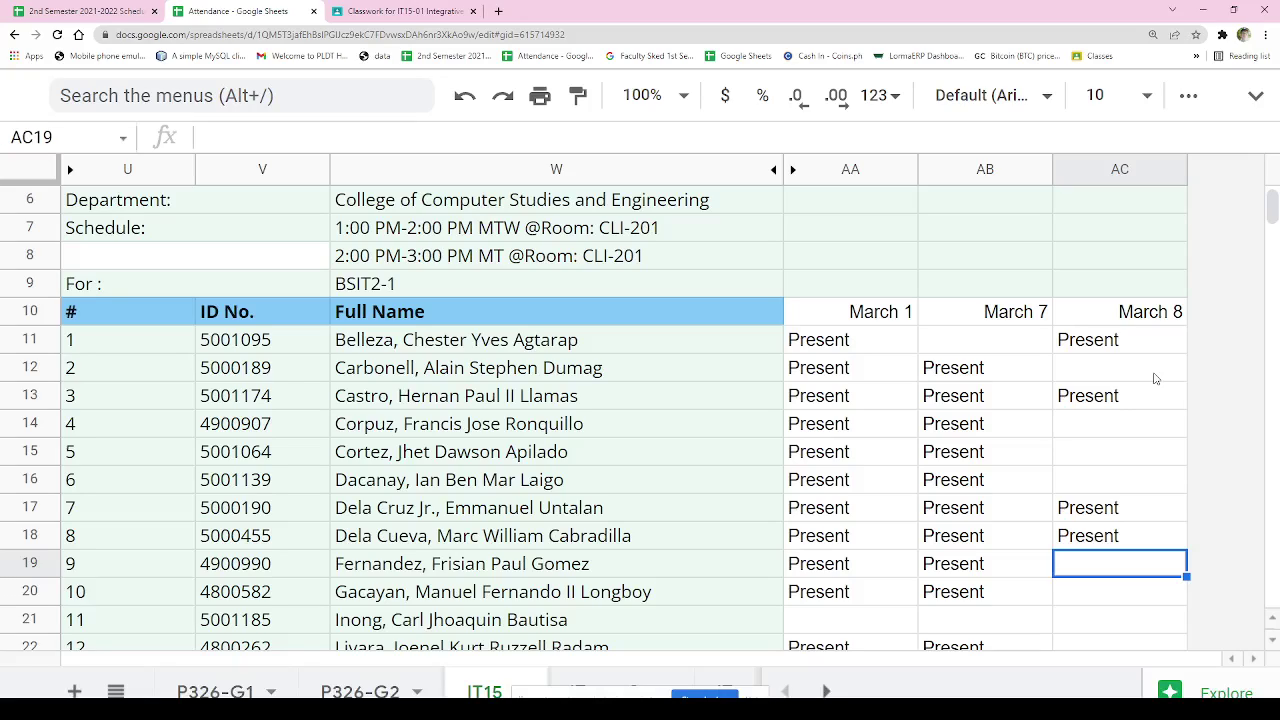
pyautogui.hotkey('ctrl', 'v')
pyautogui.press('Down')
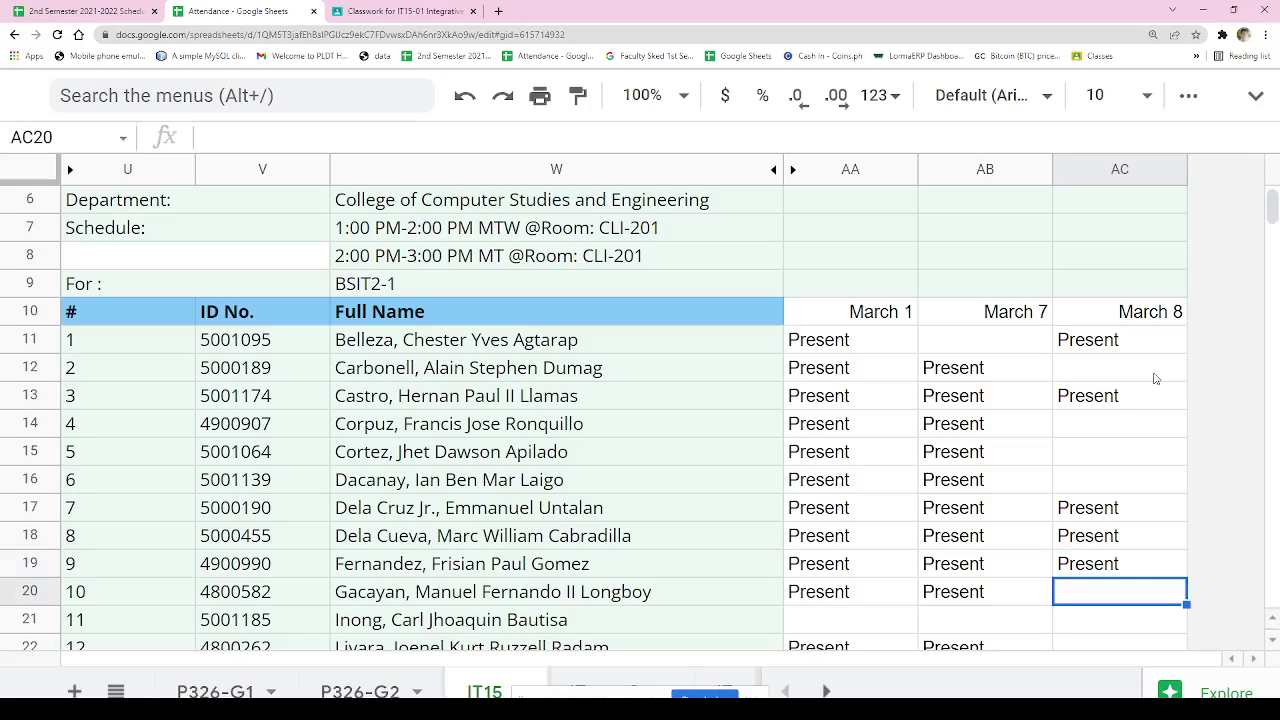
pyautogui.hotkey('ctrl', 'v')
pyautogui.press('Down')
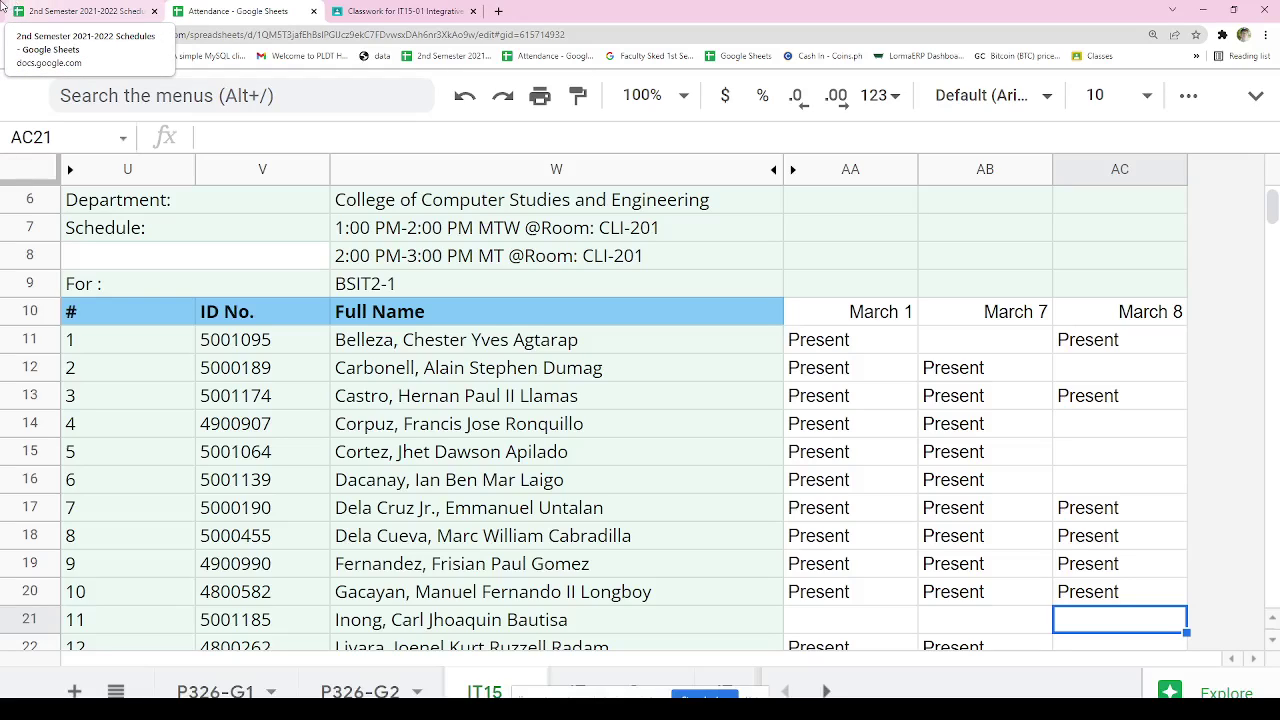
# - Search the people list of the IT15-01 class in Google Classroom for the surname of the student in row 21
pyautogui.click(345, 11)
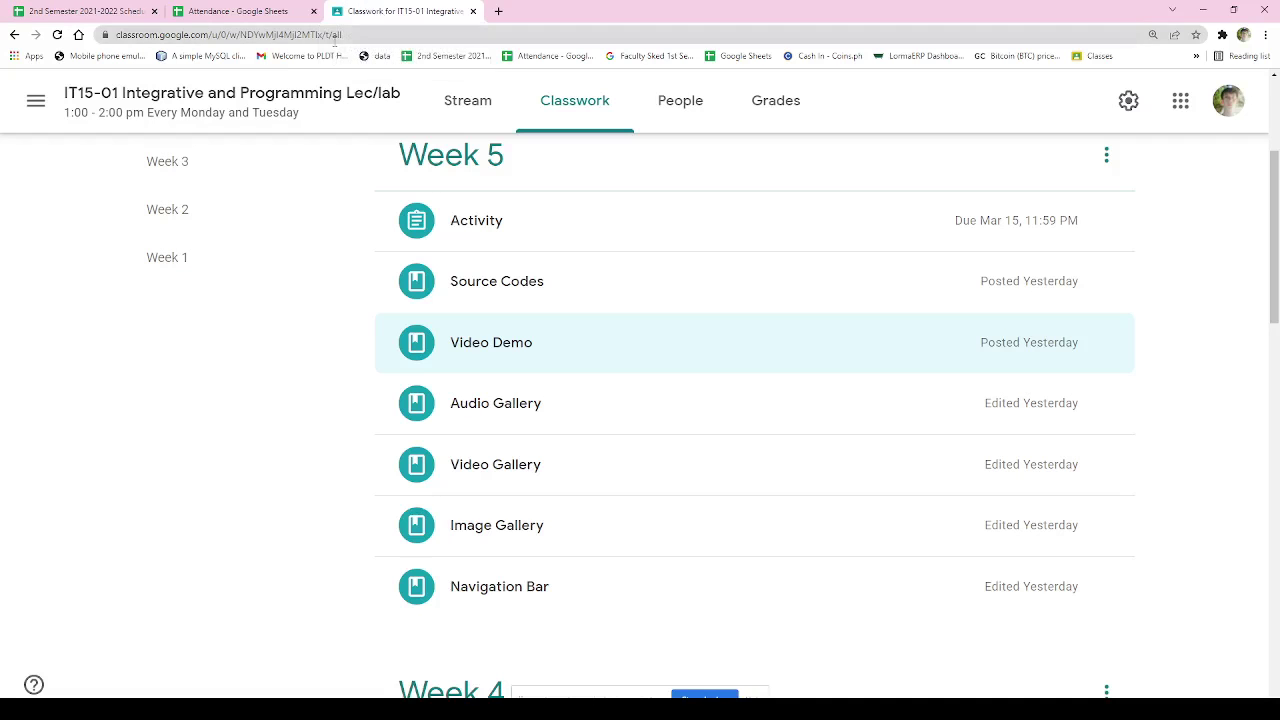
pyautogui.click(698, 118)
pyautogui.hotkey('ctrl', 'f')
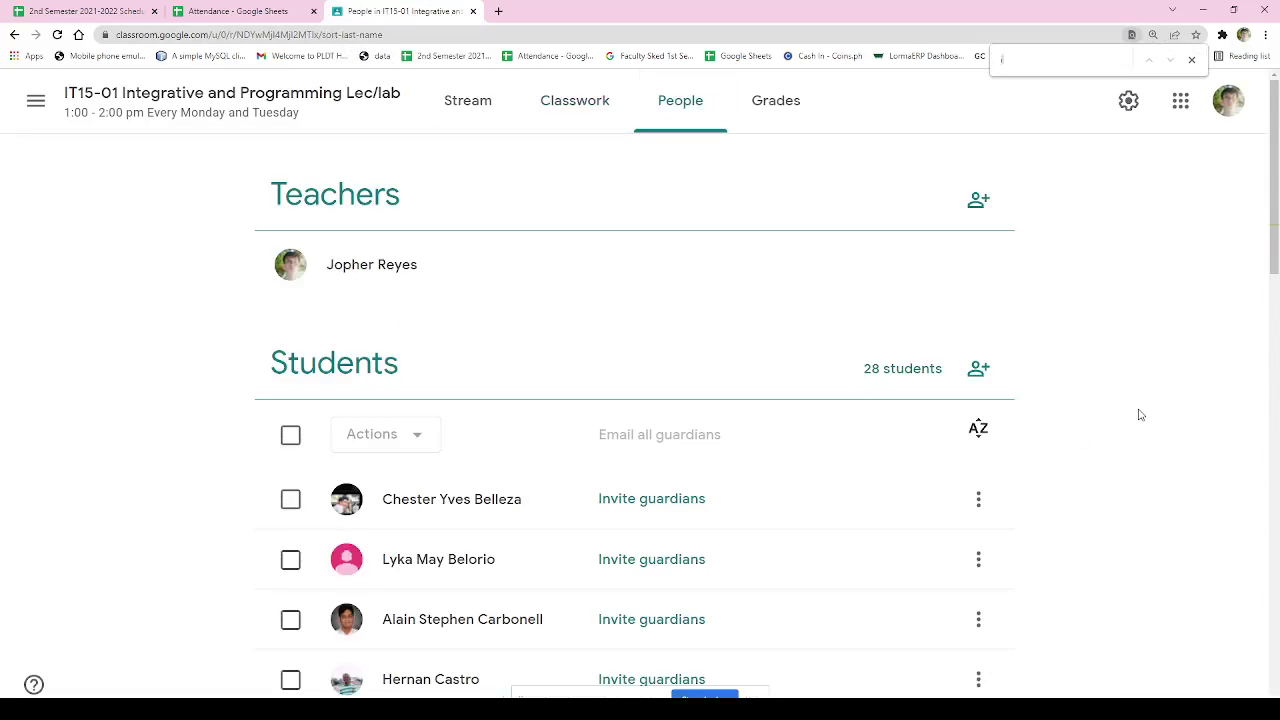
pyautogui.write('inong')
pyautogui.press('BackSpace')
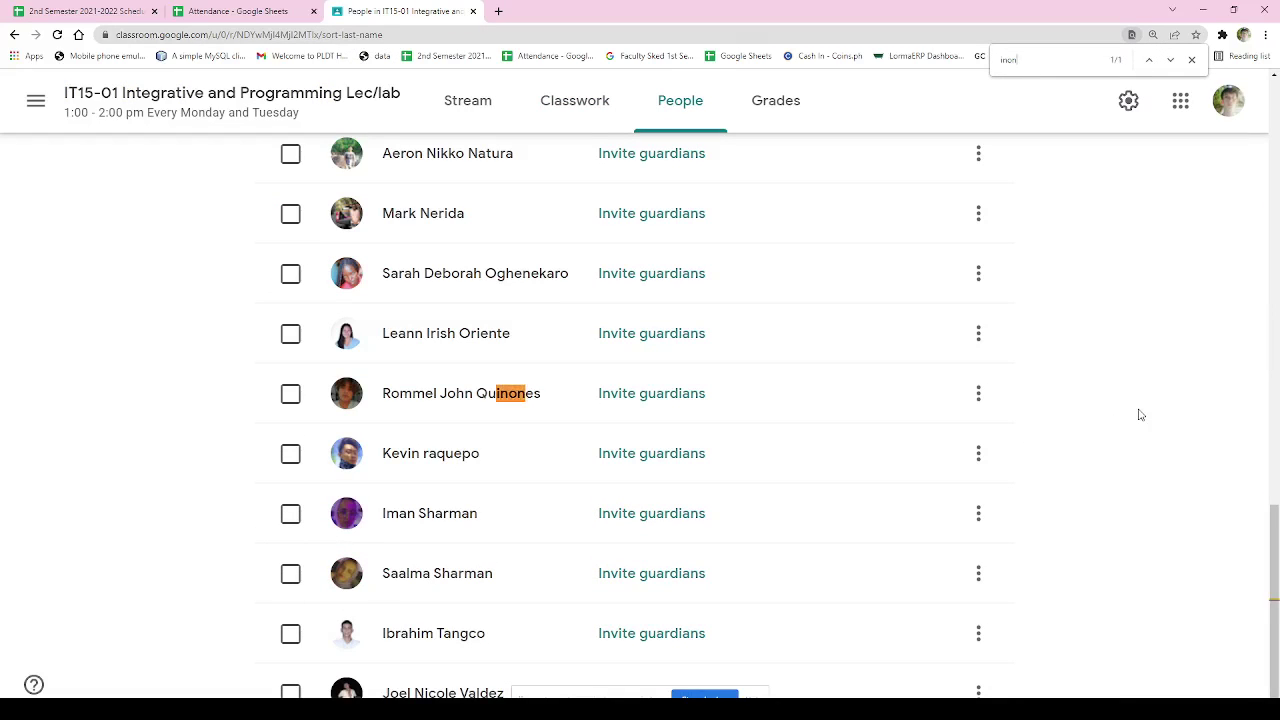
pyautogui.write('g')
# - Recheck the row 21 student's name in the attendance sheet and look through the Classroom student list for it
pyautogui.click(252, 11)
pyautogui.scroll(-1, 619, 483)
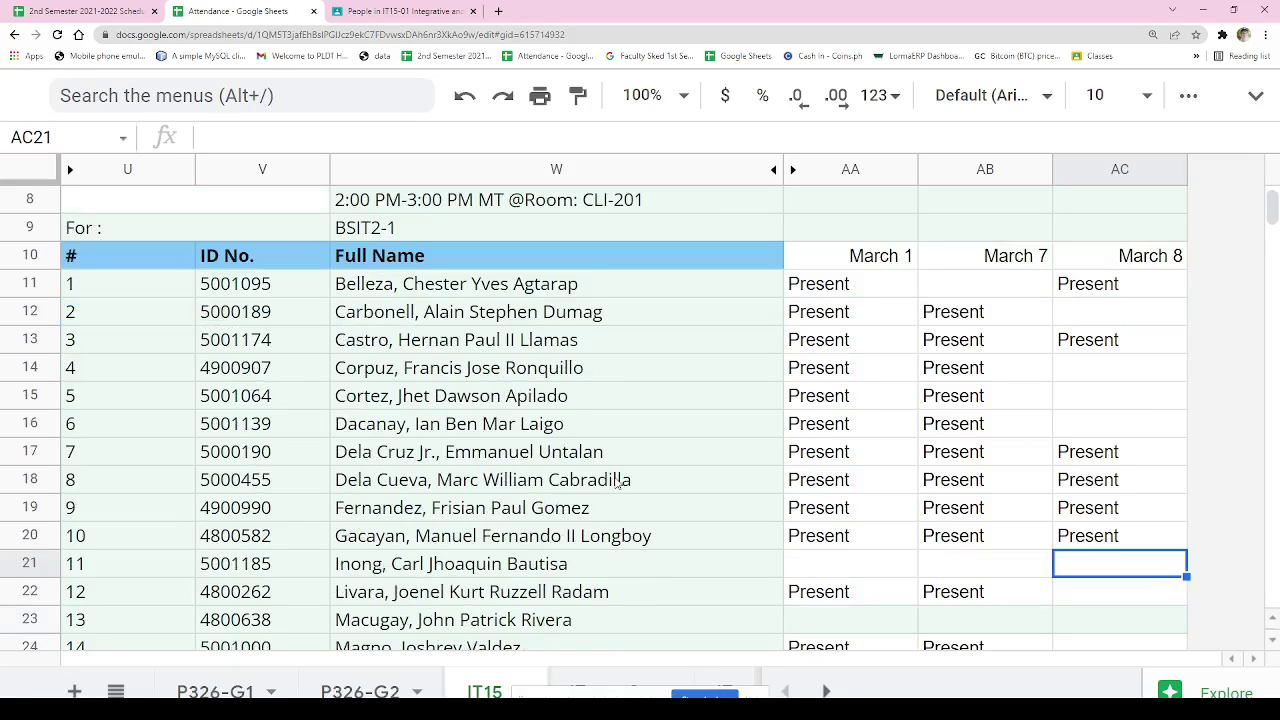
pyautogui.click(400, 11)
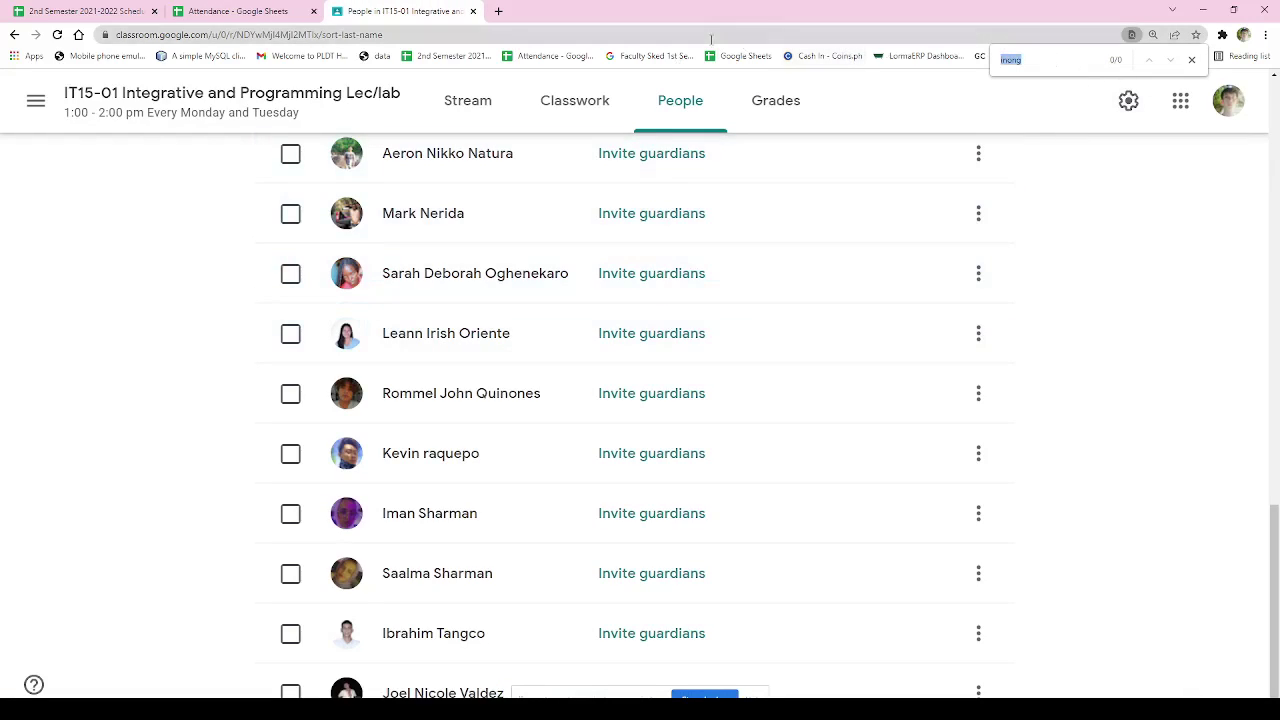
pyautogui.scroll(10, 632, 463)
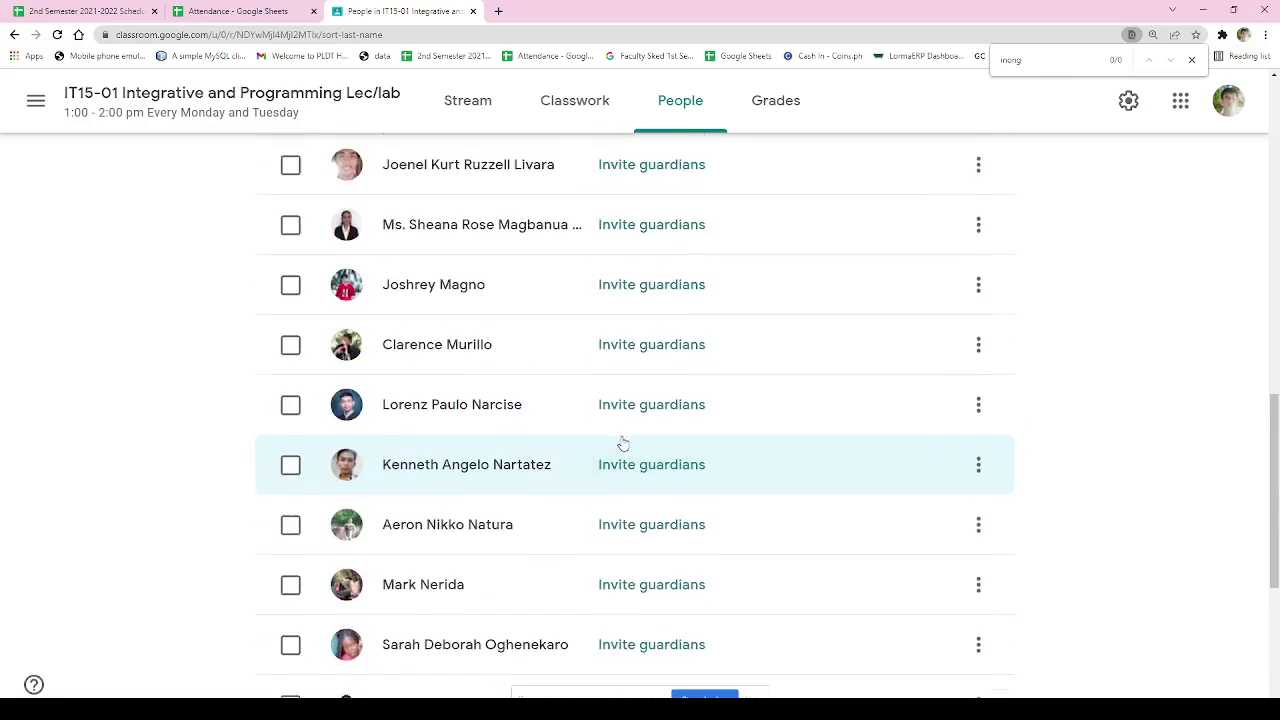
pyautogui.scroll(4, 622, 440)
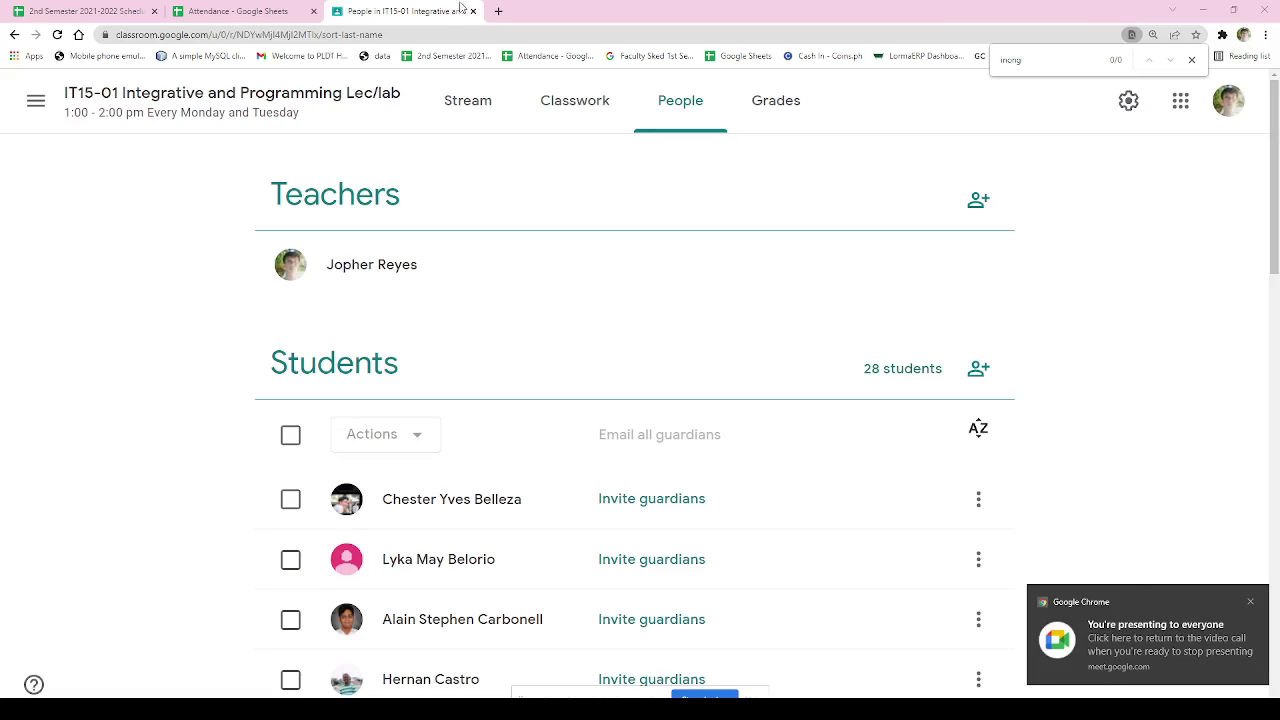
# - Open the ACCESS School Management System at heaccess.lorma.edu in a new browser tab and sign in with Google
pyautogui.click(498, 11)
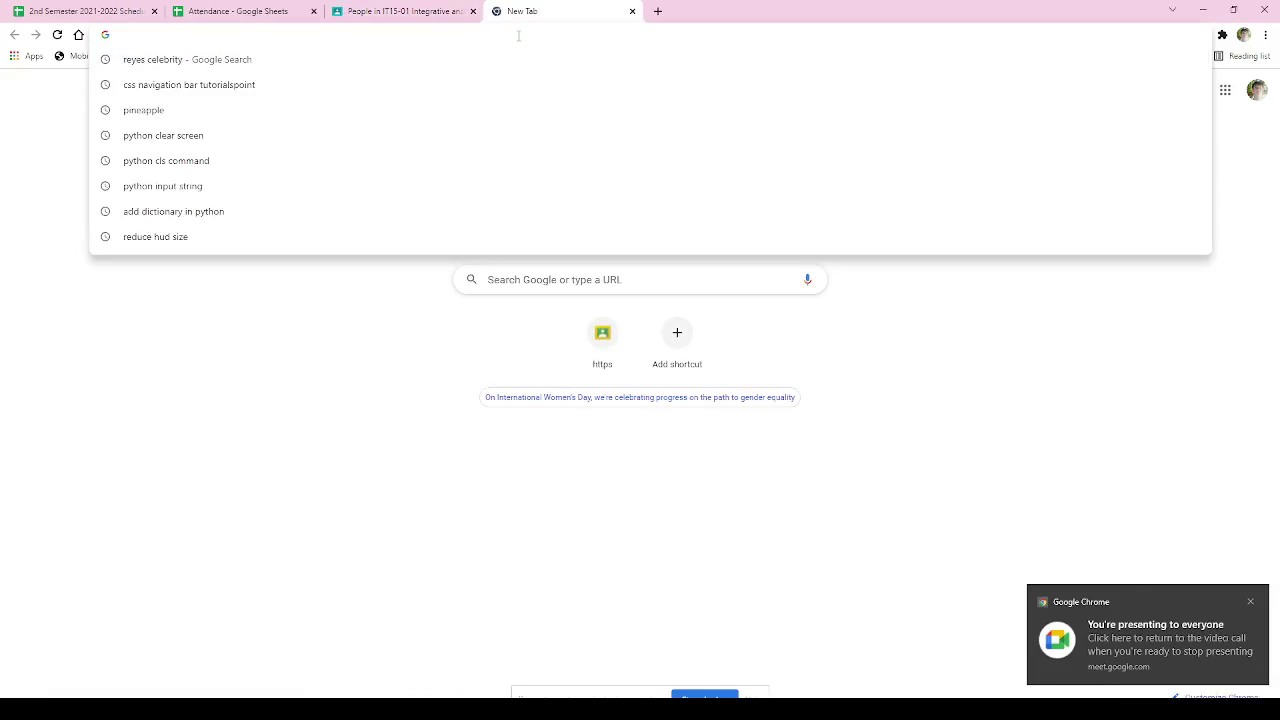
pyautogui.write('h')
pyautogui.press('Return')
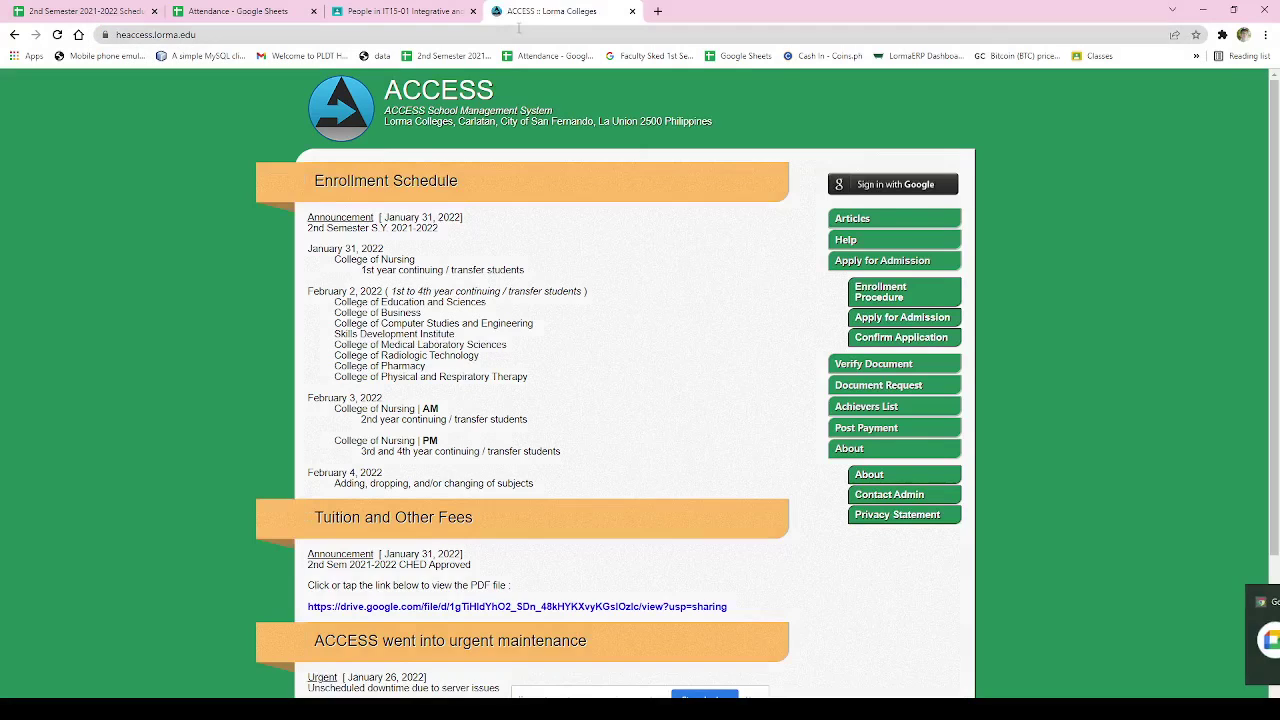
pyautogui.click(877, 188)
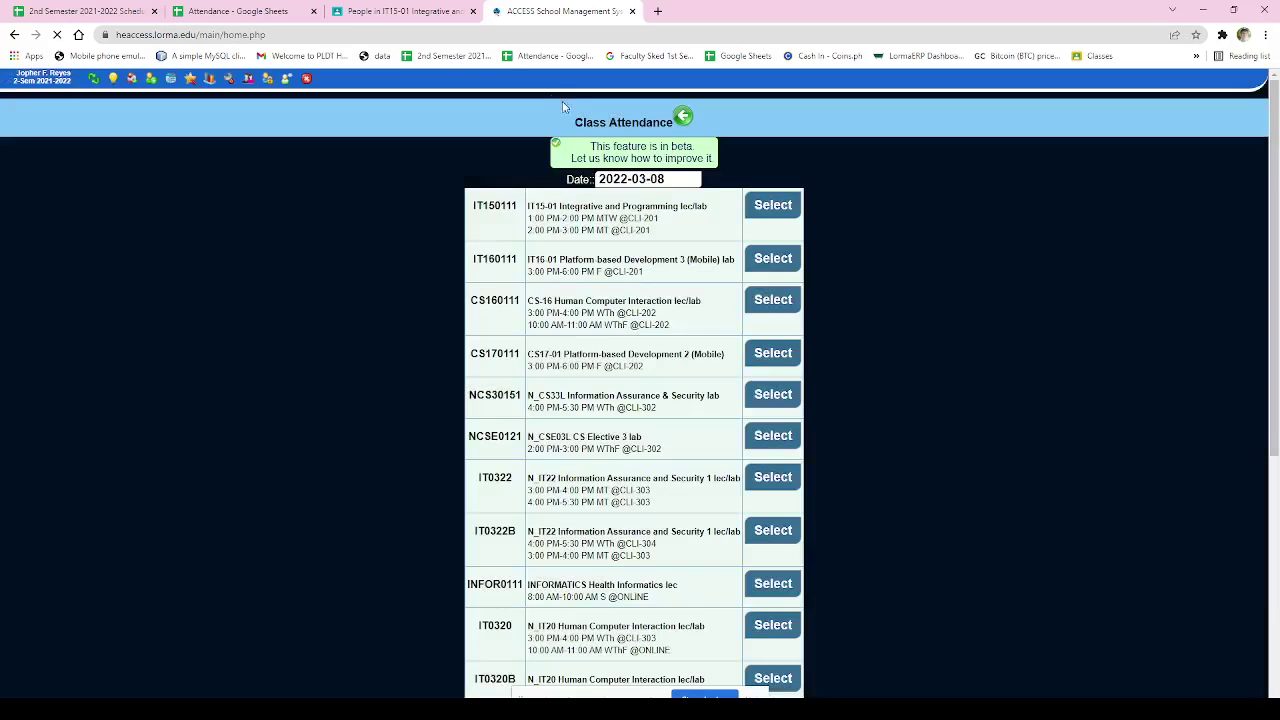
# - Open the Class Roster report, search for it15 and open the roster of the matching class
pyautogui.moveTo(190, 78)
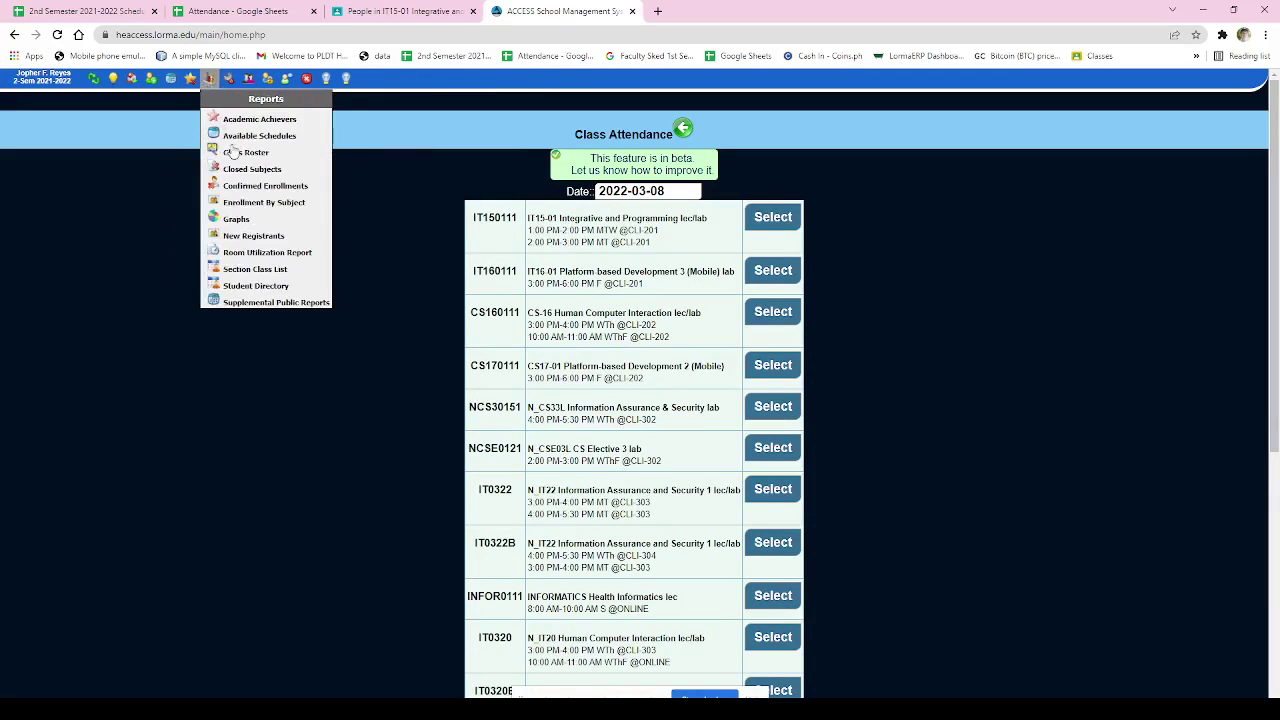
pyautogui.click(243, 163)
pyautogui.click(620, 137)
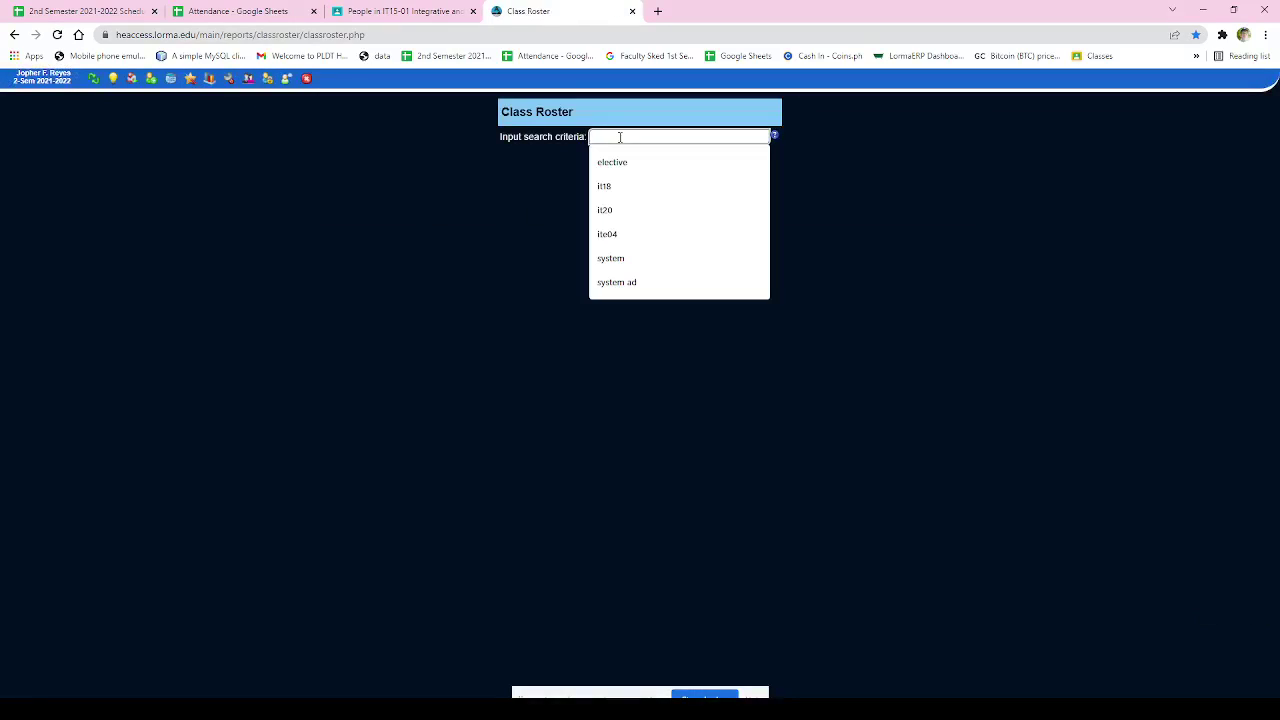
pyautogui.write('it15')
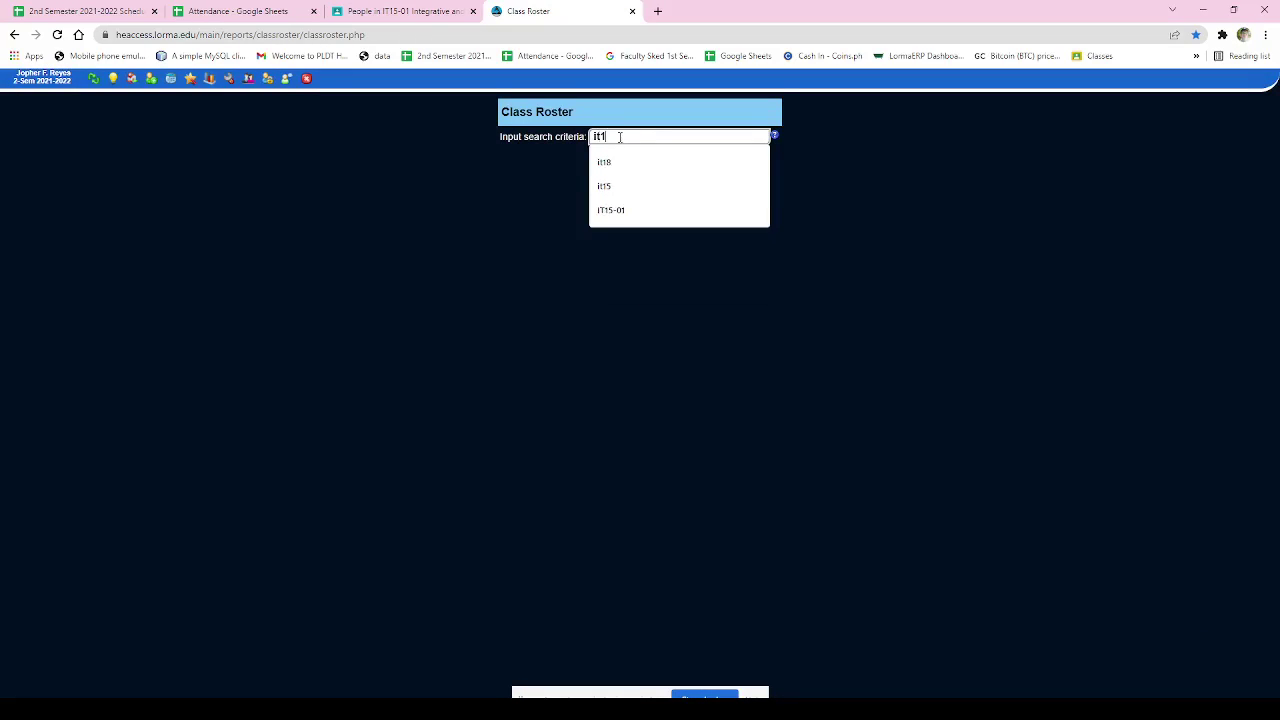
pyautogui.click(570, 177)
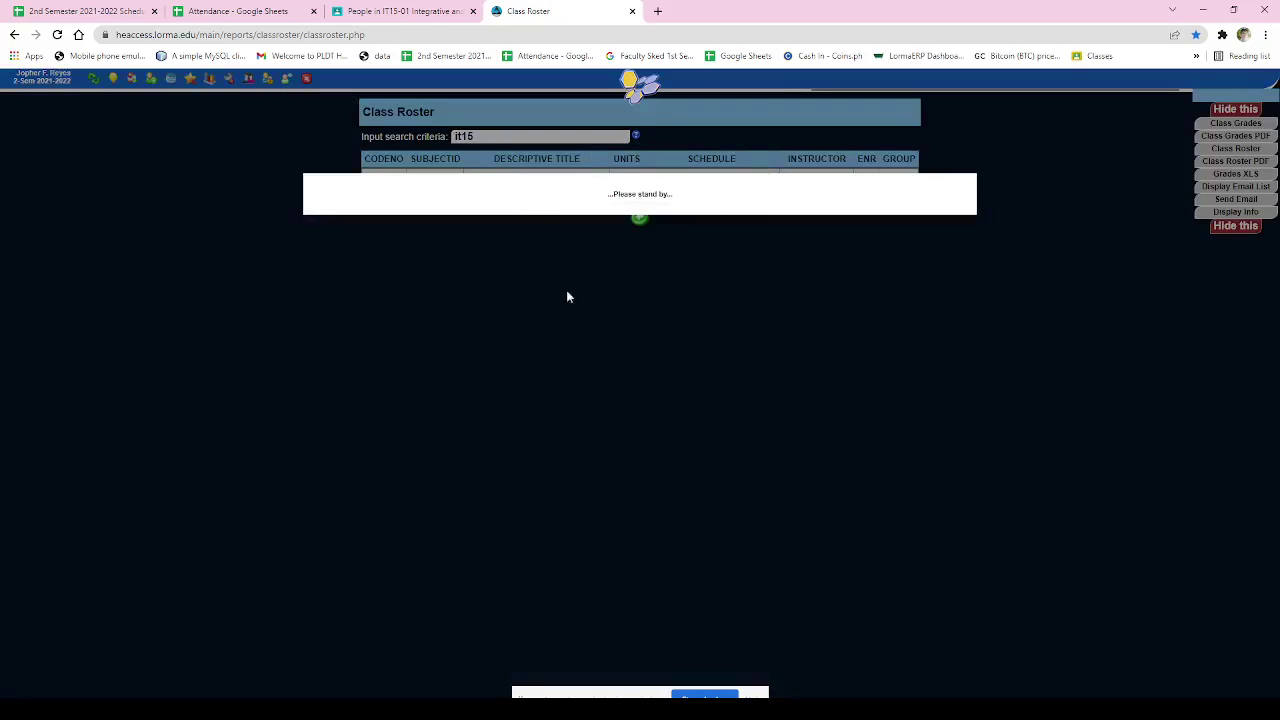
# - Copy the whole IT15 class roster, from its title through the last student row
pyautogui.moveTo(488, 168); pyautogui.dragTo(652, 372)
pyautogui.scroll(-3, 706, 472)
pyautogui.hotkey('ctrl', 'a')
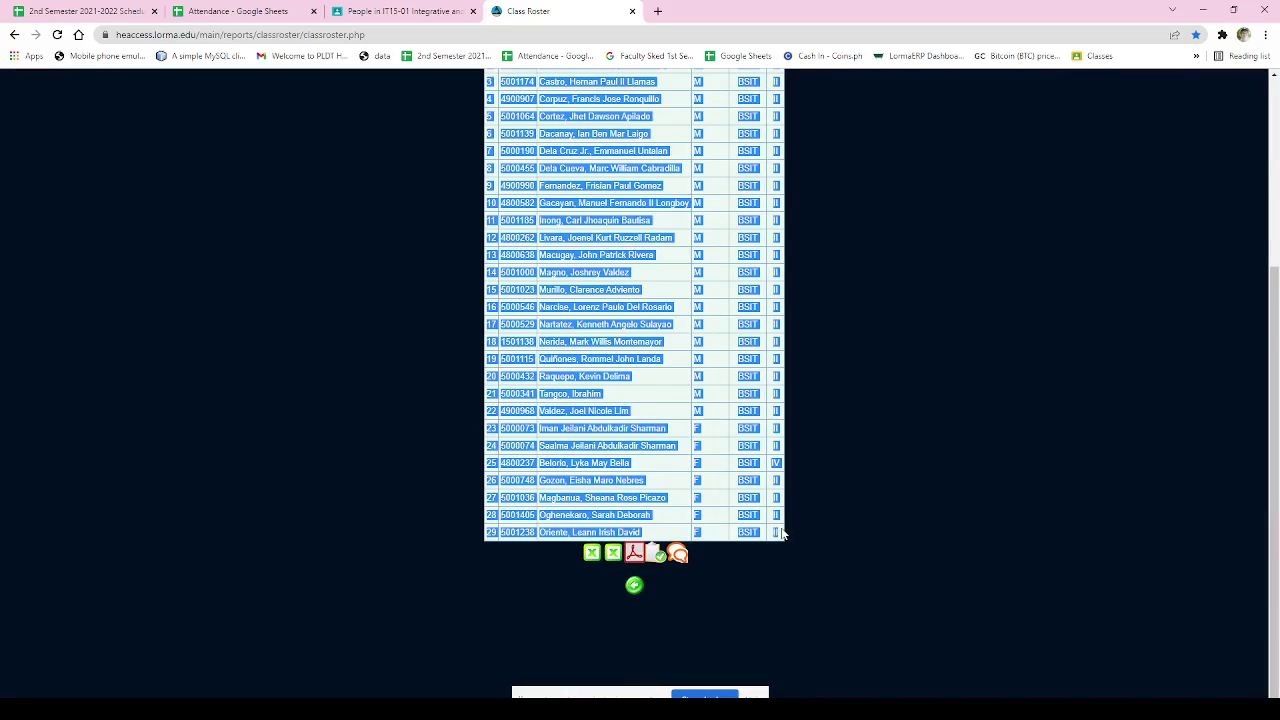
pyautogui.click(876, 440)
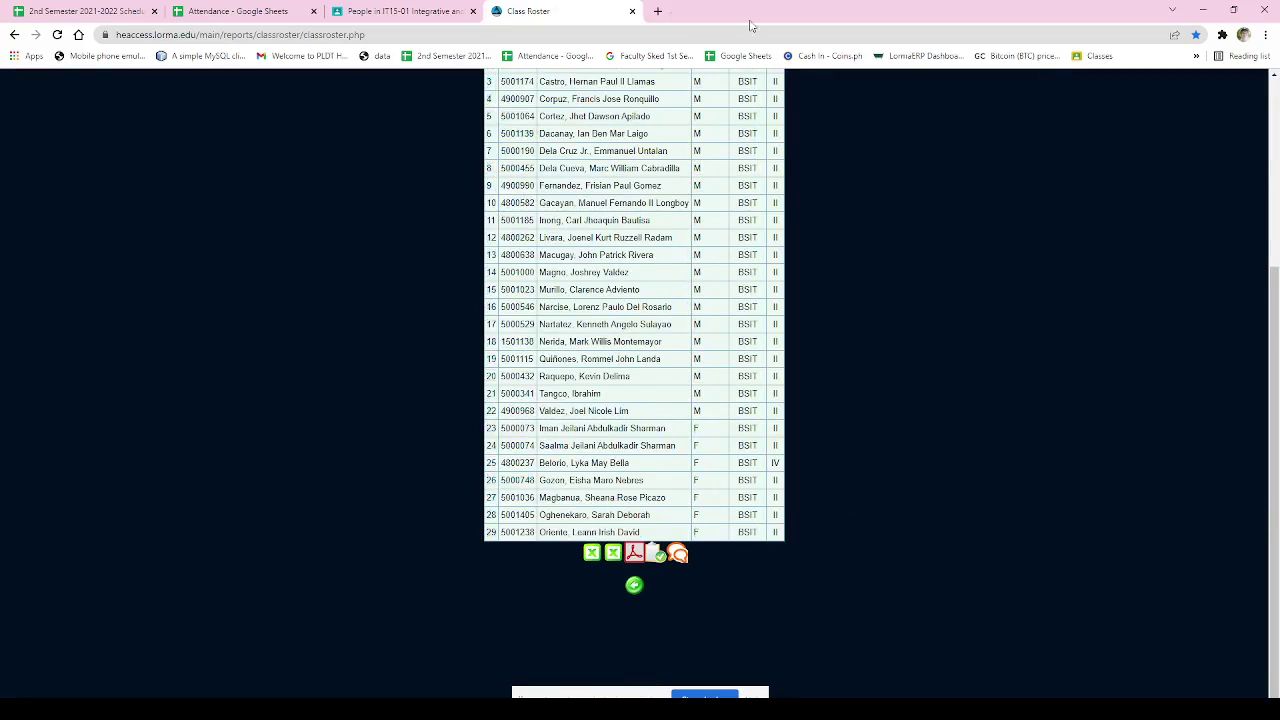
# - In the attendance sheet, insert one column to the right of March 8 and paste the copied roster starting at AD1
pyautogui.click(230, 11)
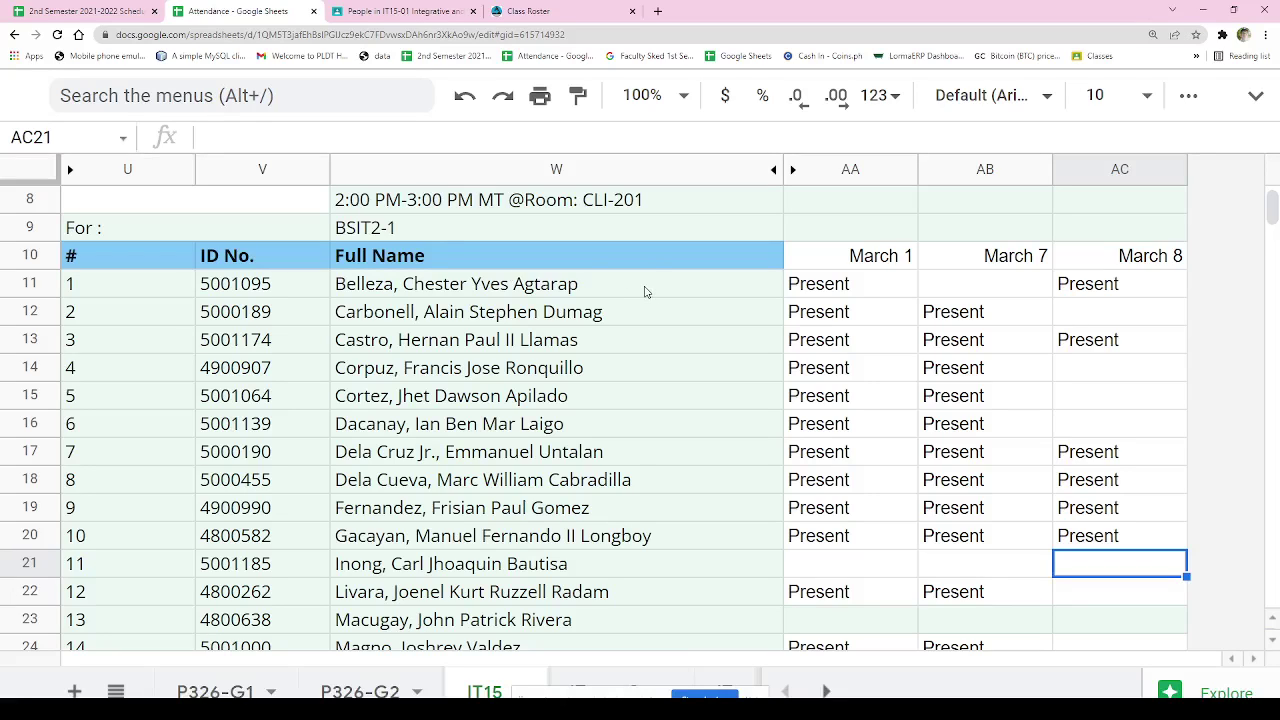
pyautogui.rightClick(1112, 180)
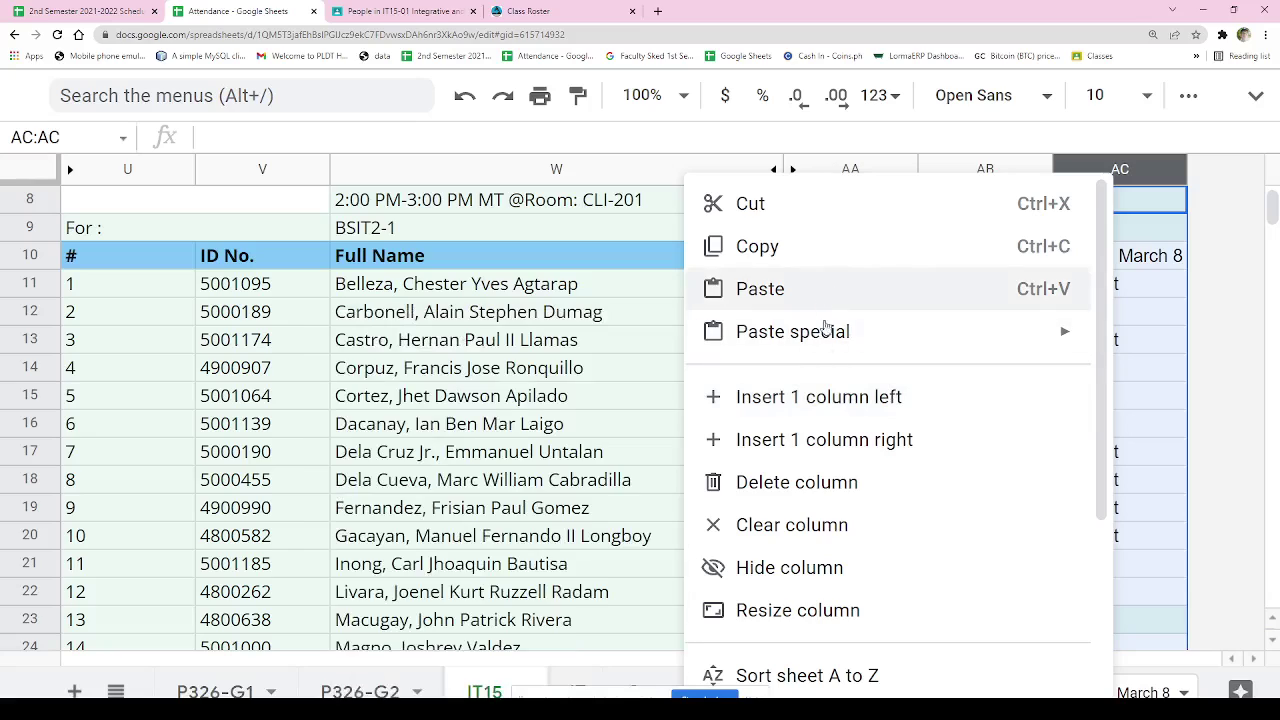
pyautogui.click(866, 450)
pyautogui.click(1108, 200)
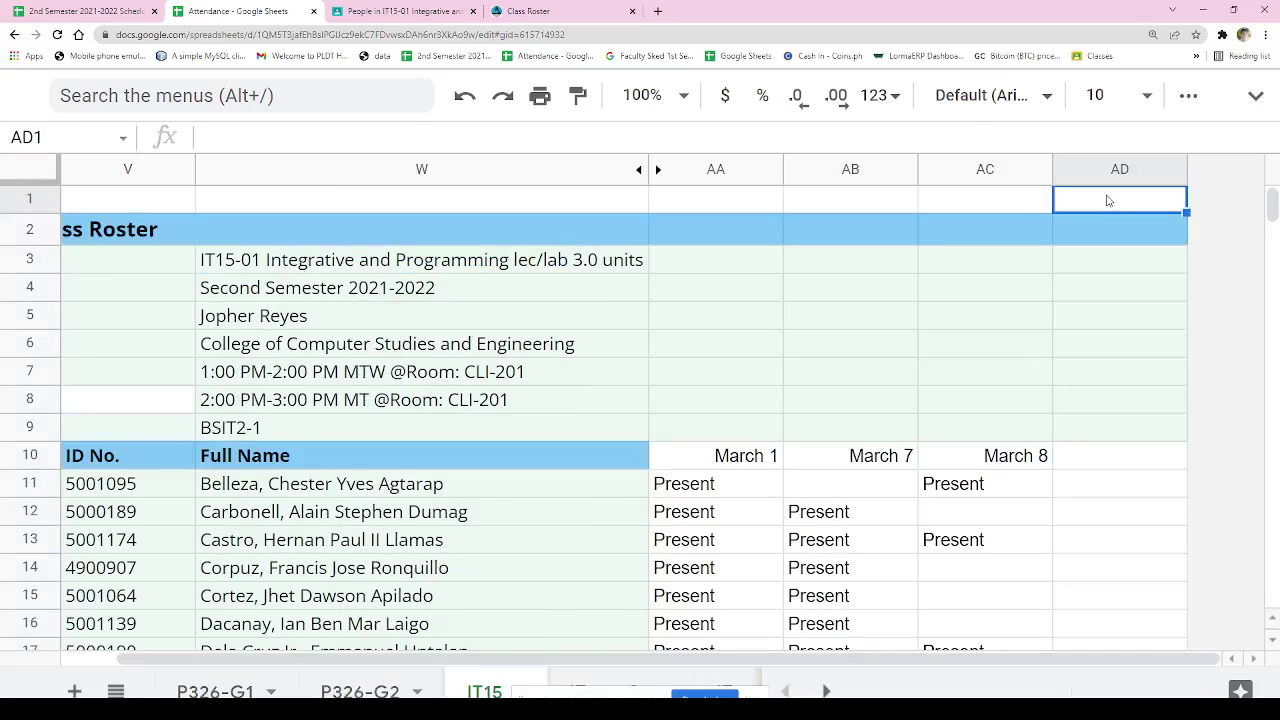
pyautogui.hotkey('ctrl', 'v')
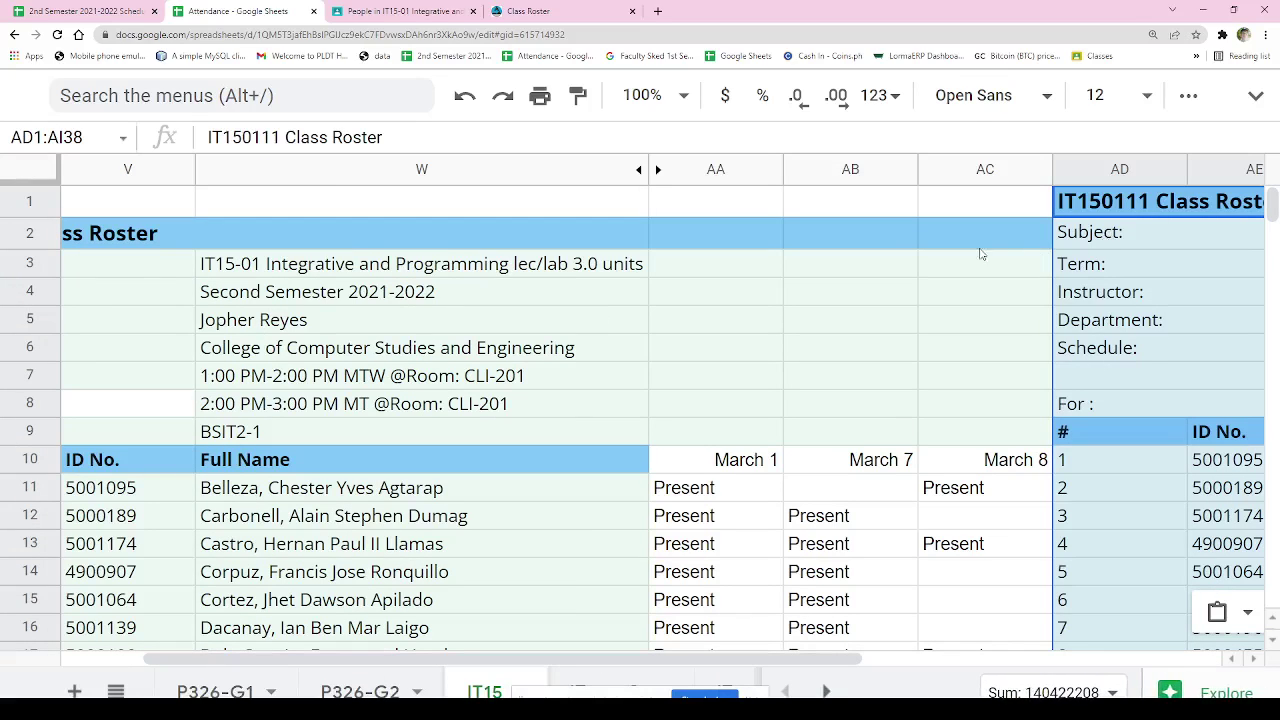
pyautogui.hotkey('ctrl', '0')
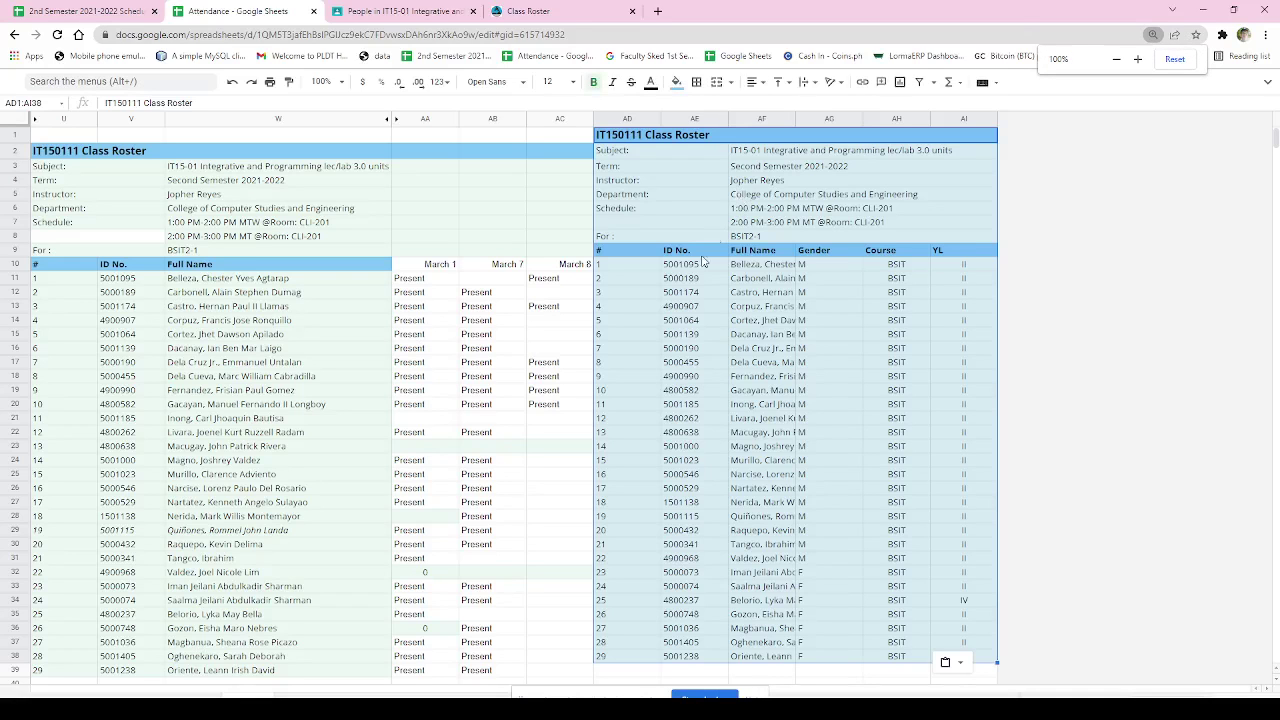
pyautogui.scroll(-3, 763, 370)
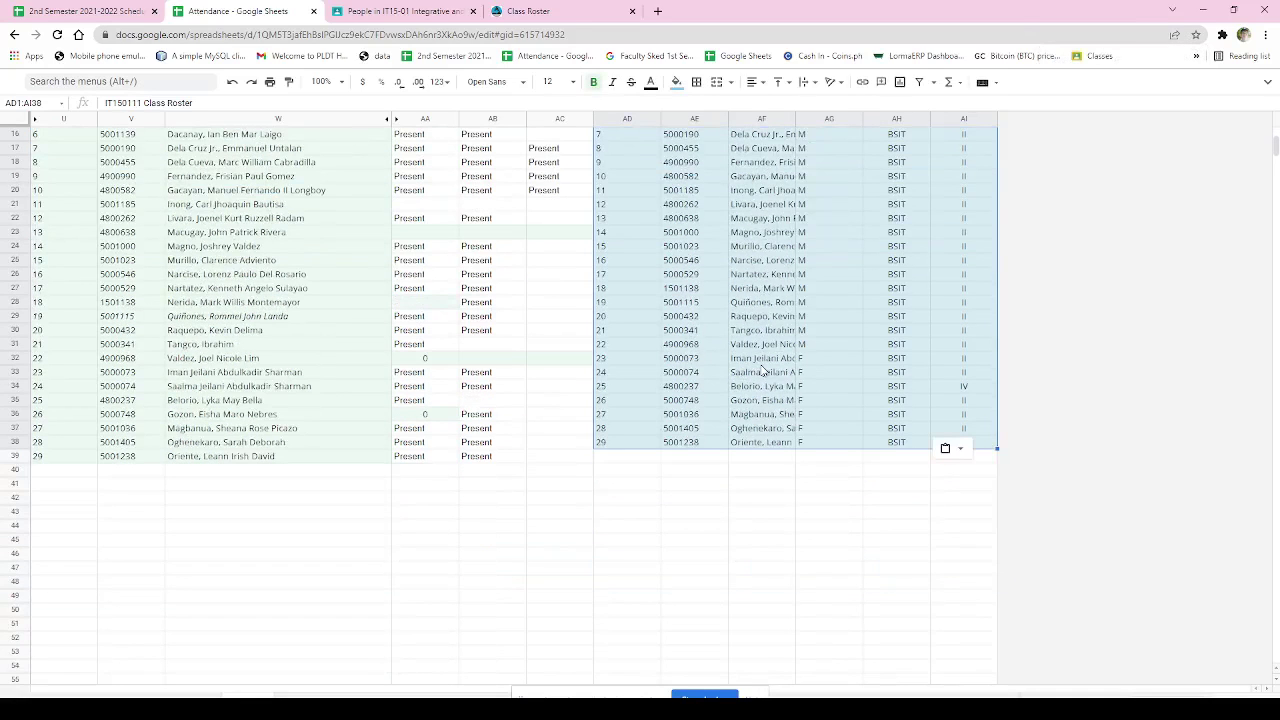
pyautogui.scroll(2, 742, 390)
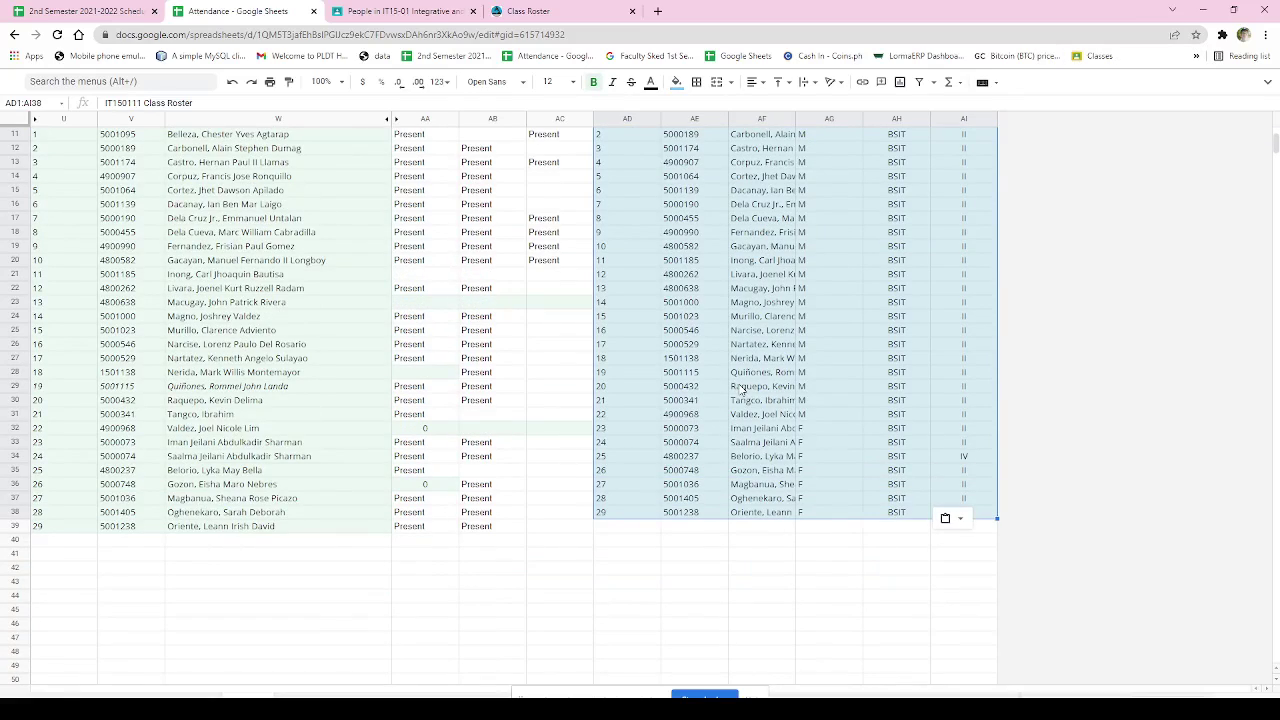
# - Undo the roster paste and paste the roster again starting at AD2 to line it up with the sheet's existing student list
pyautogui.scroll(2, 613, 285)
pyautogui.scroll(2, 613, 285)
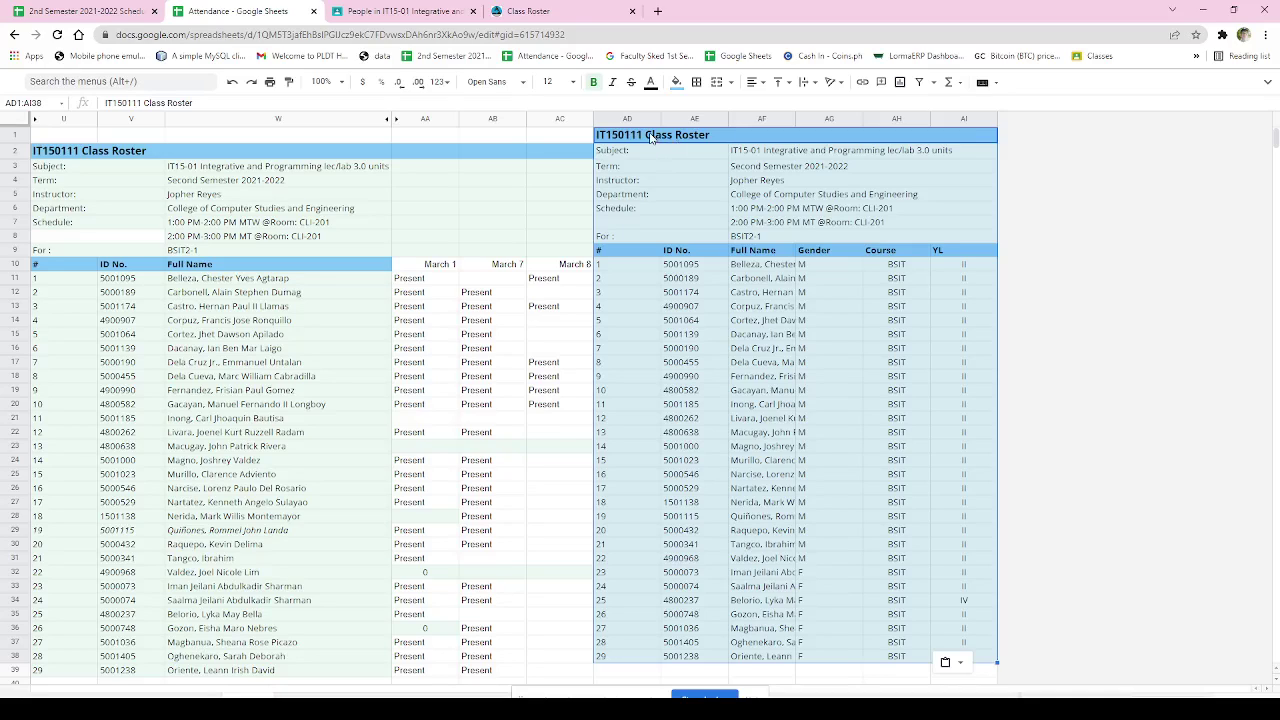
pyautogui.hotkey('ctrl', 'z')
pyautogui.click(617, 153)
pyautogui.hotkey('ctrl', 'v')
pyautogui.scroll(-5, 755, 391)
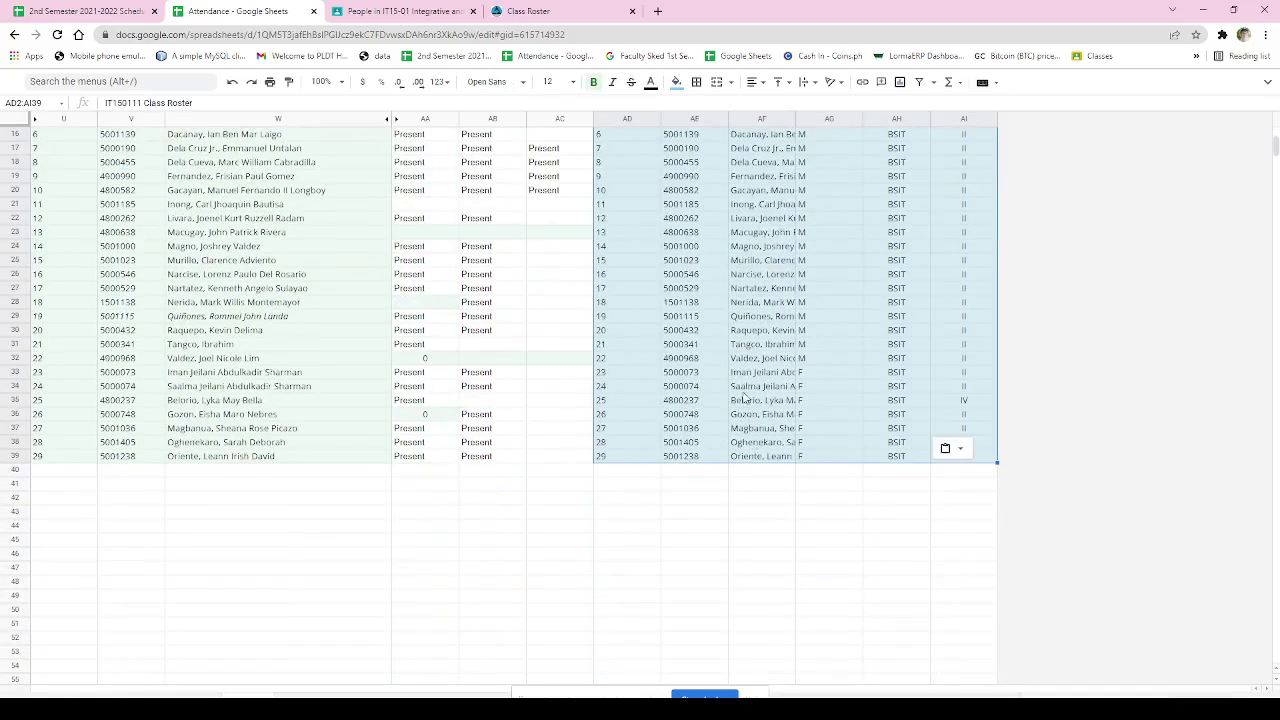
pyautogui.scroll(4, 746, 405)
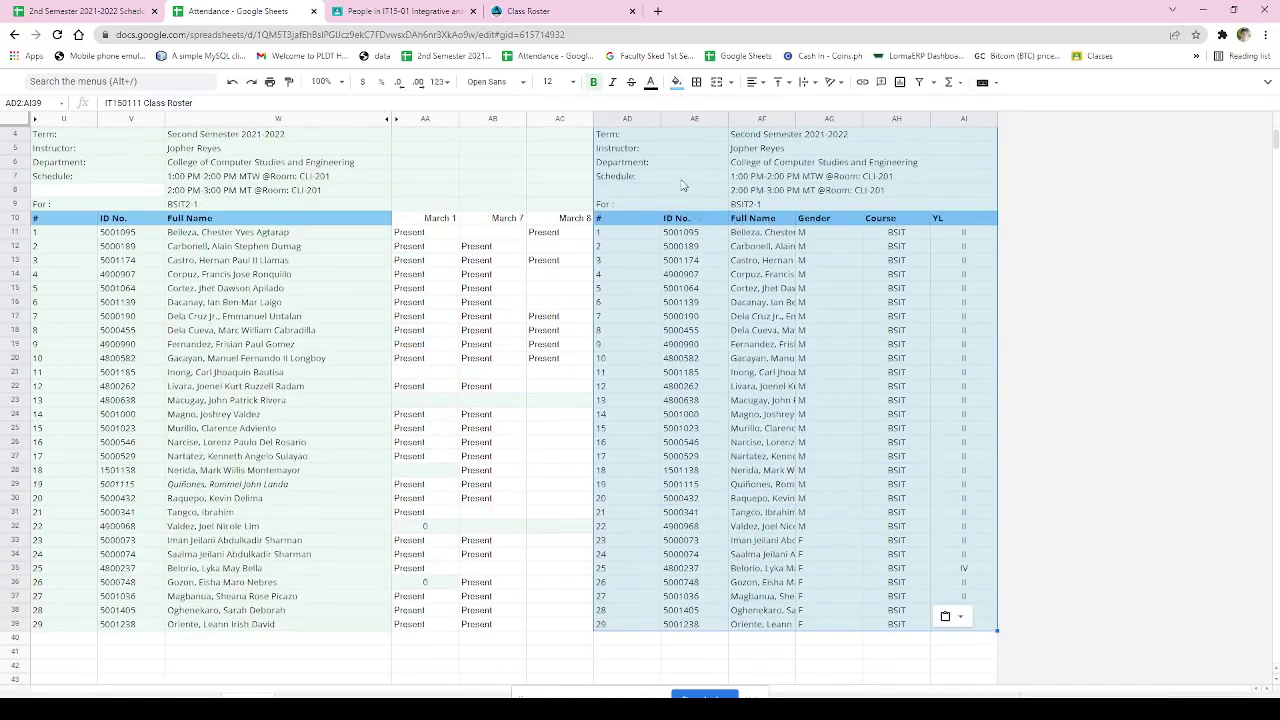
pyautogui.scroll(1, 700, 172)
# - Compare the pasted roster with the existing student list and undo the paste beside the March 8 column
pyautogui.click(756, 404)
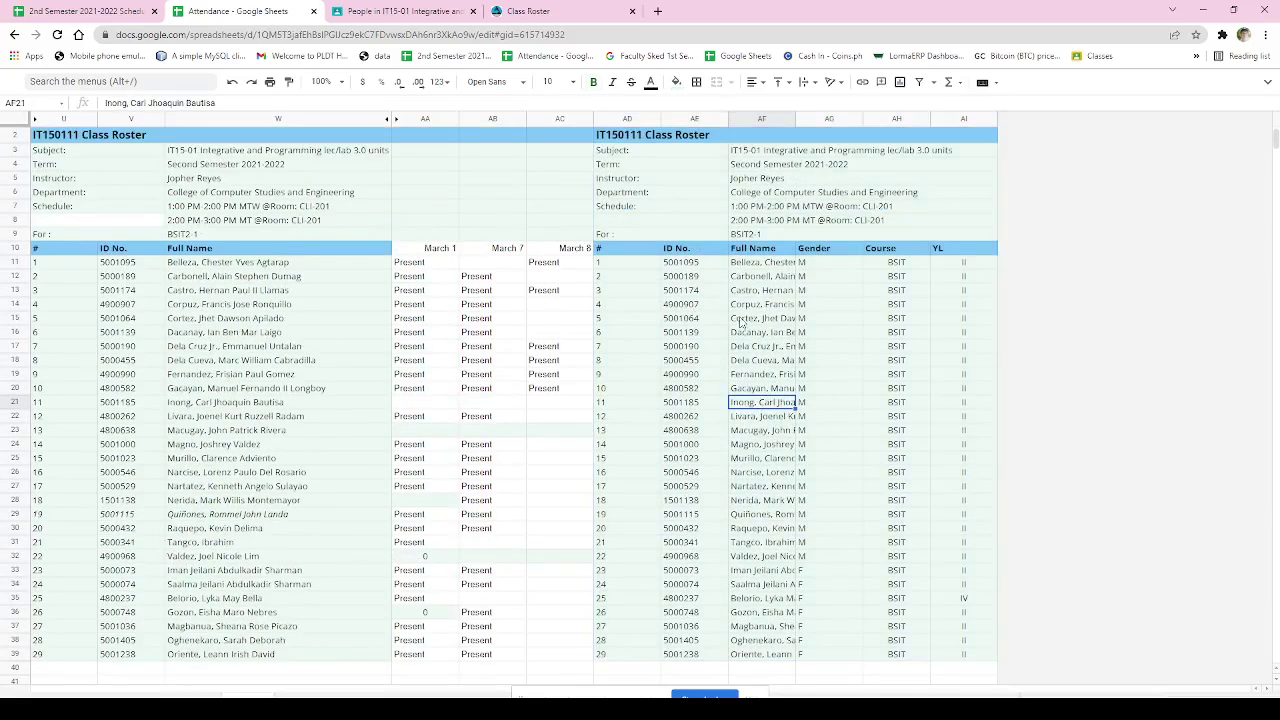
pyautogui.scroll(1, 726, 285)
pyautogui.click(625, 120)
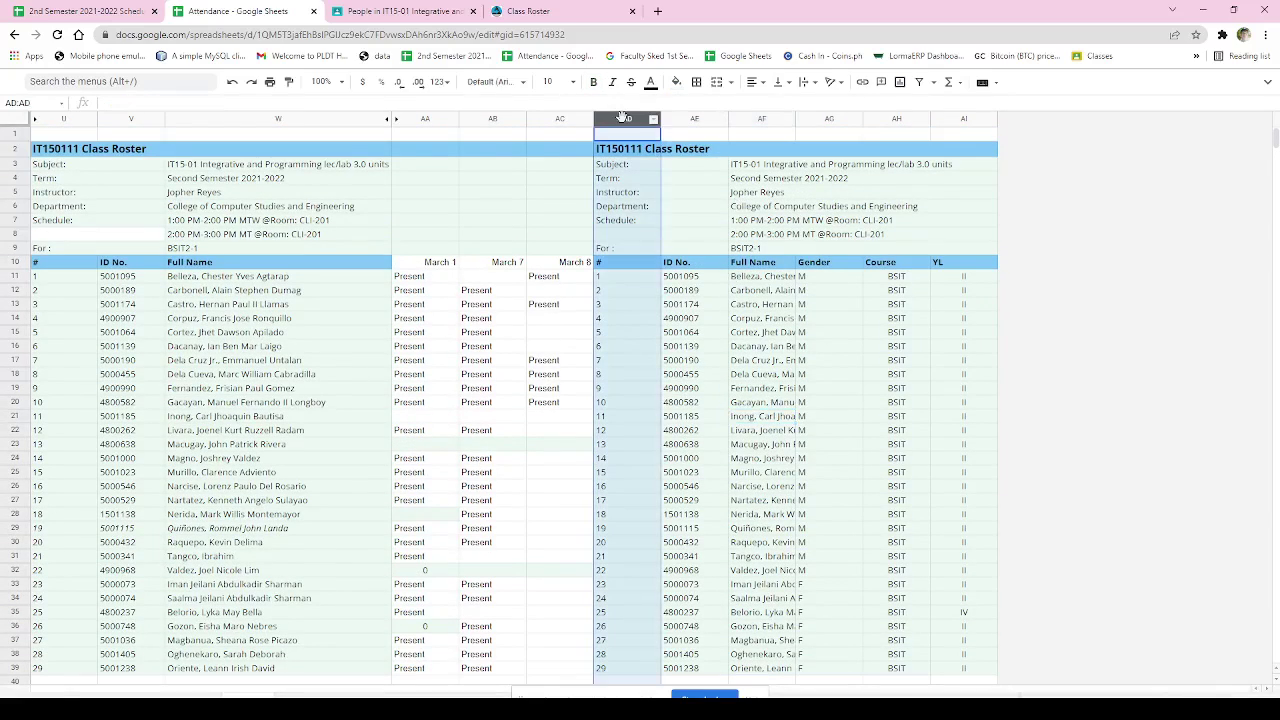
pyautogui.hotkey('ctrl', 'z')
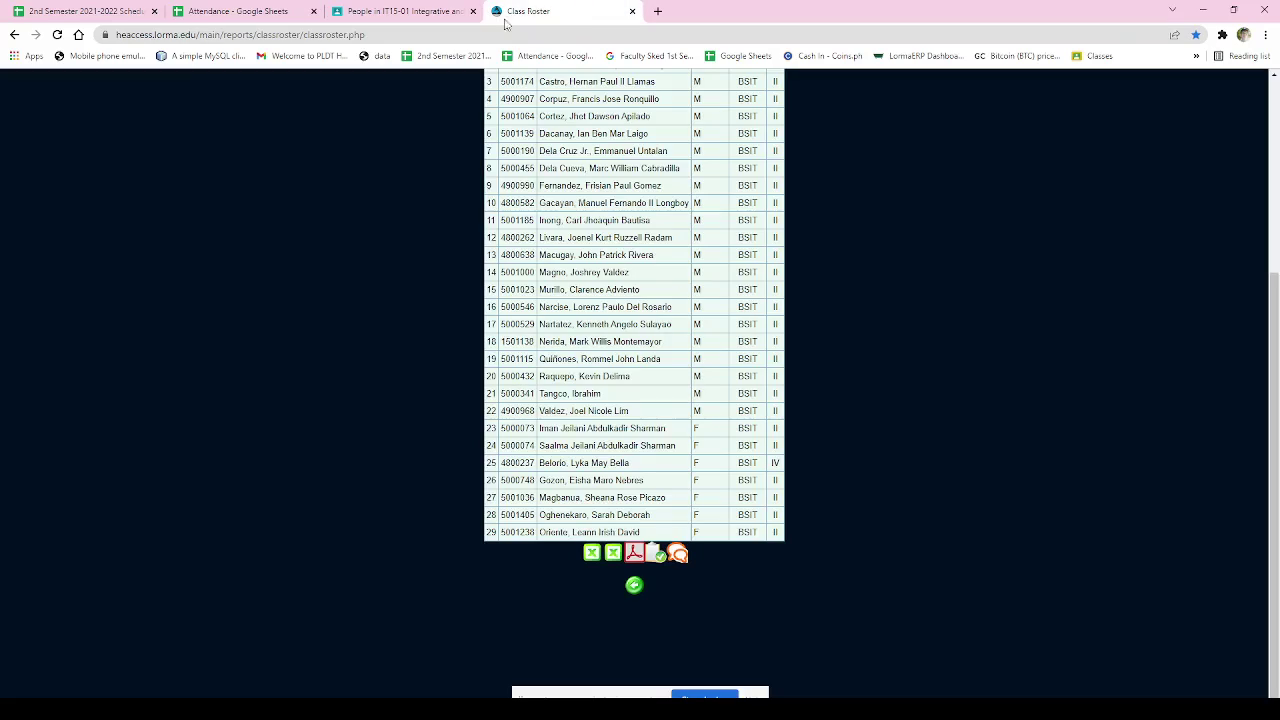
# - Switch to the Class Roster, open the profile of the student in row 11, select the e-mail address and close the profile
pyautogui.hotkey('ctrl', '4')
pyautogui.doubleClick(570, 221)
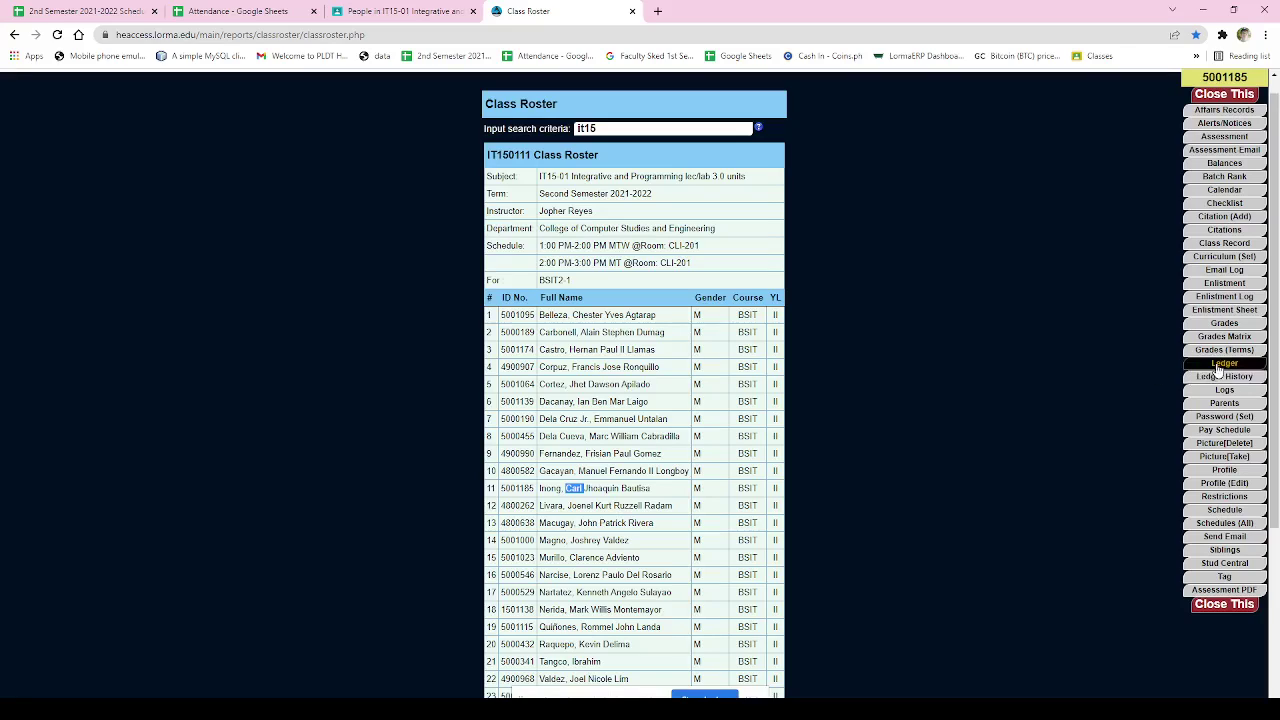
pyautogui.click(1228, 470)
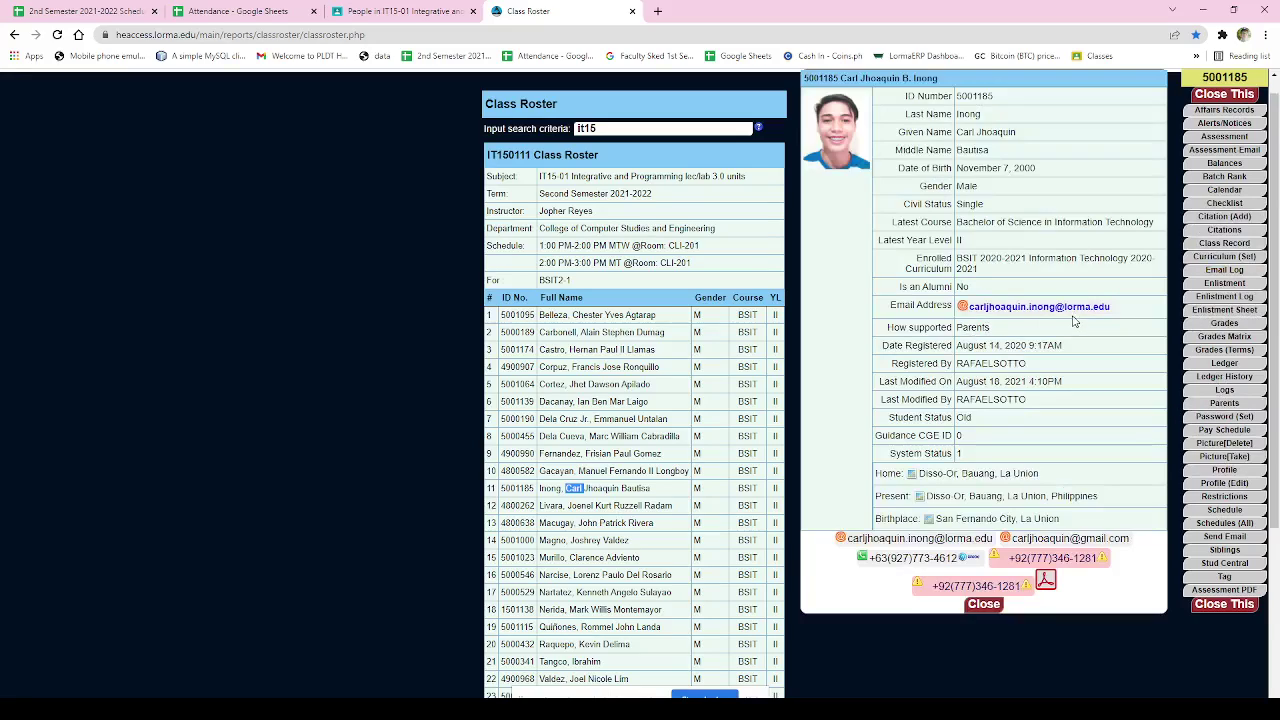
pyautogui.moveTo(1117, 316); pyautogui.dragTo(966, 310)
pyautogui.click(1220, 95)
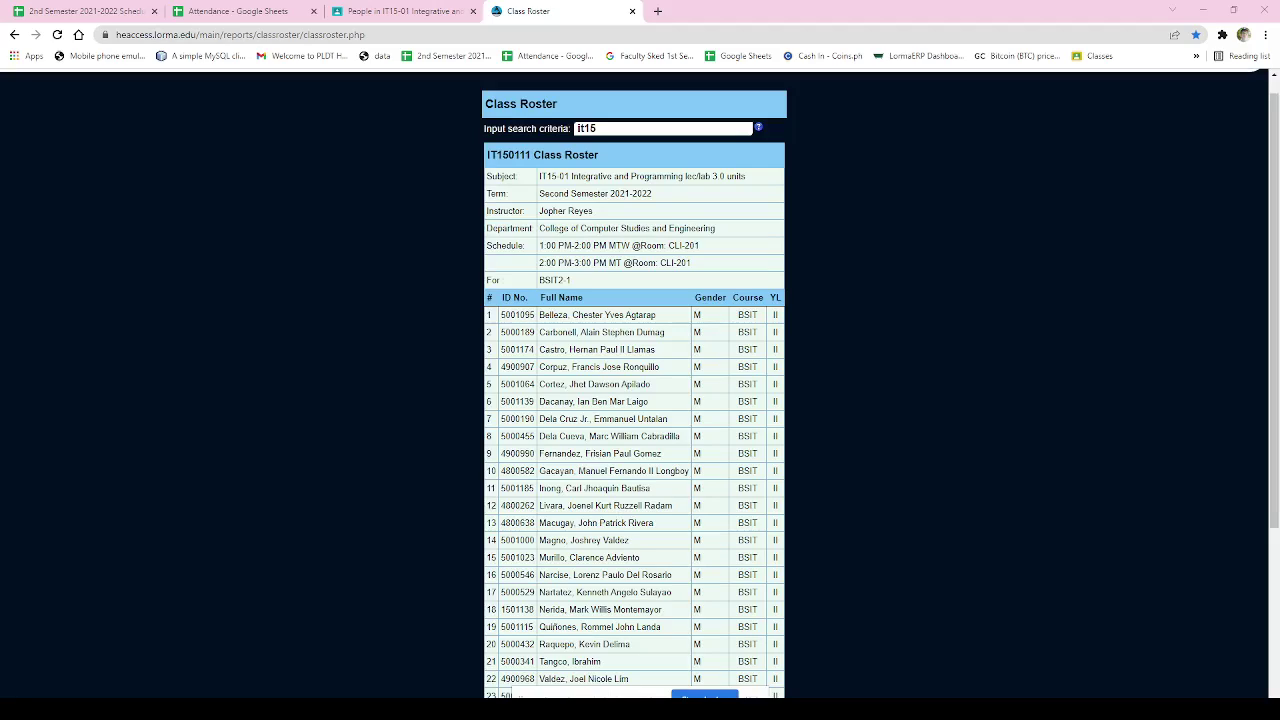
# - Reopen the profile of the student in roster row 11 to check the e-mail address, and close it
pyautogui.doubleClick(573, 488)
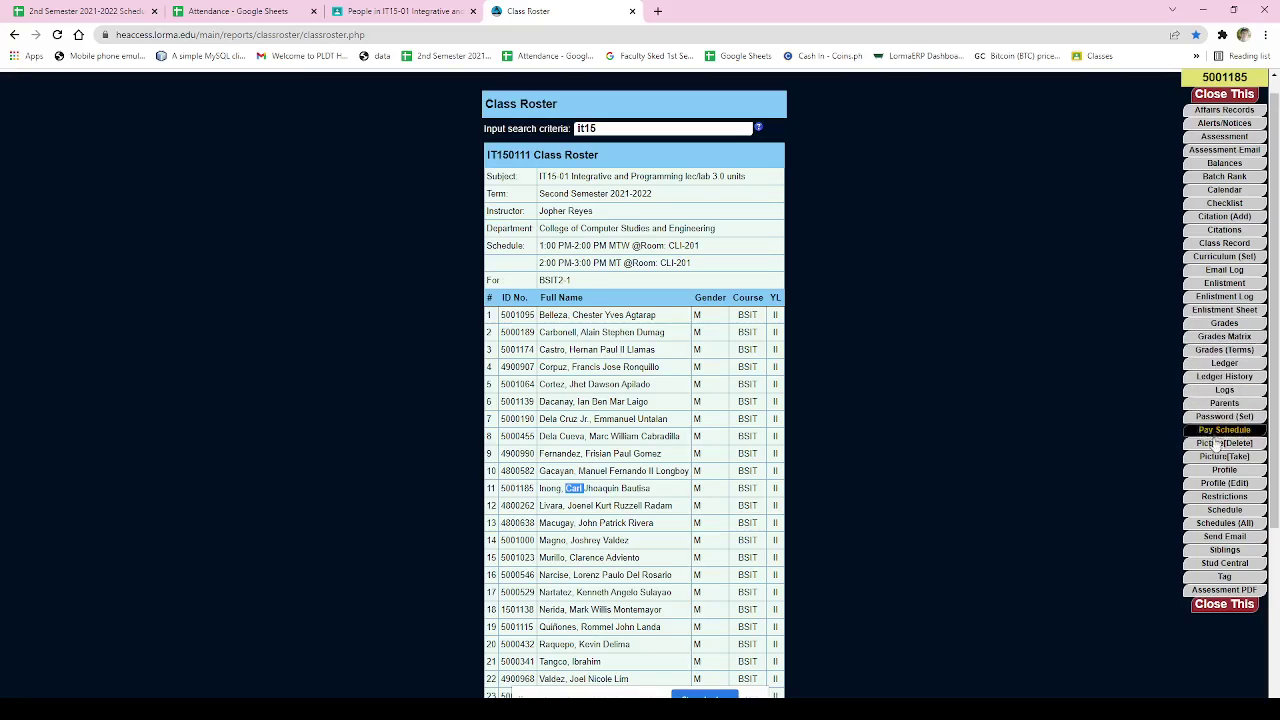
pyautogui.click(1218, 469)
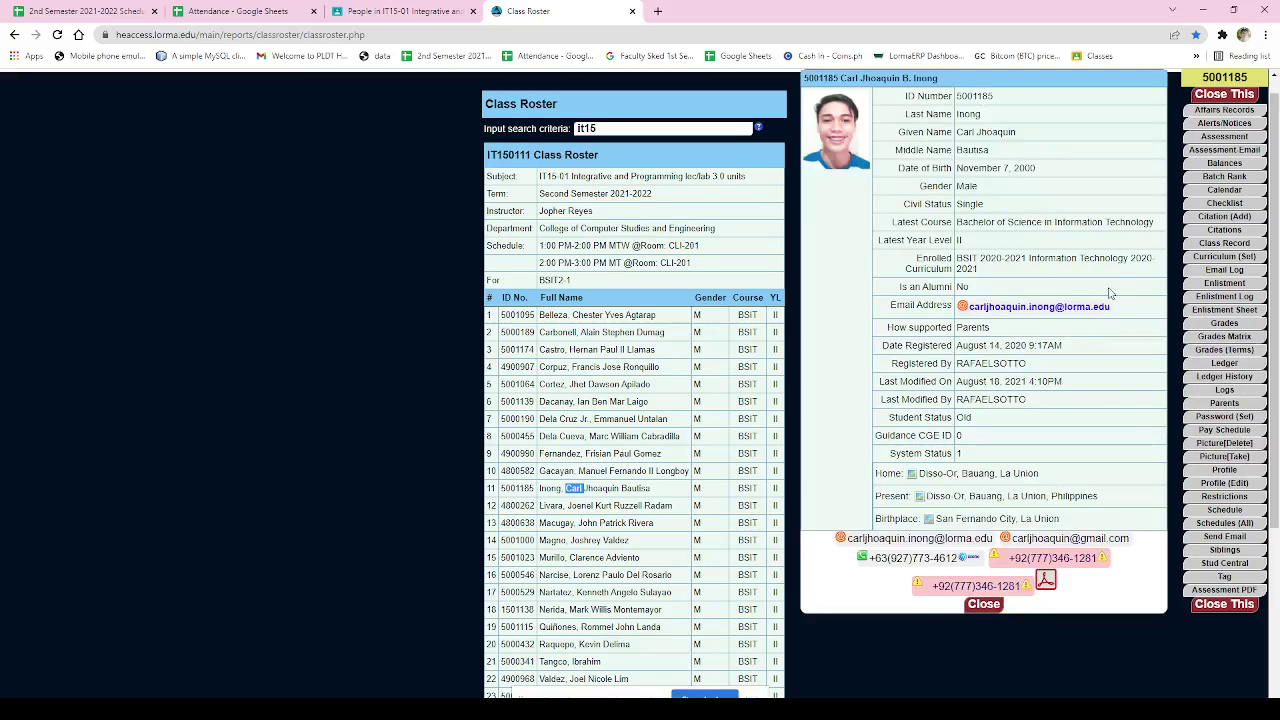
pyautogui.click(1207, 95)
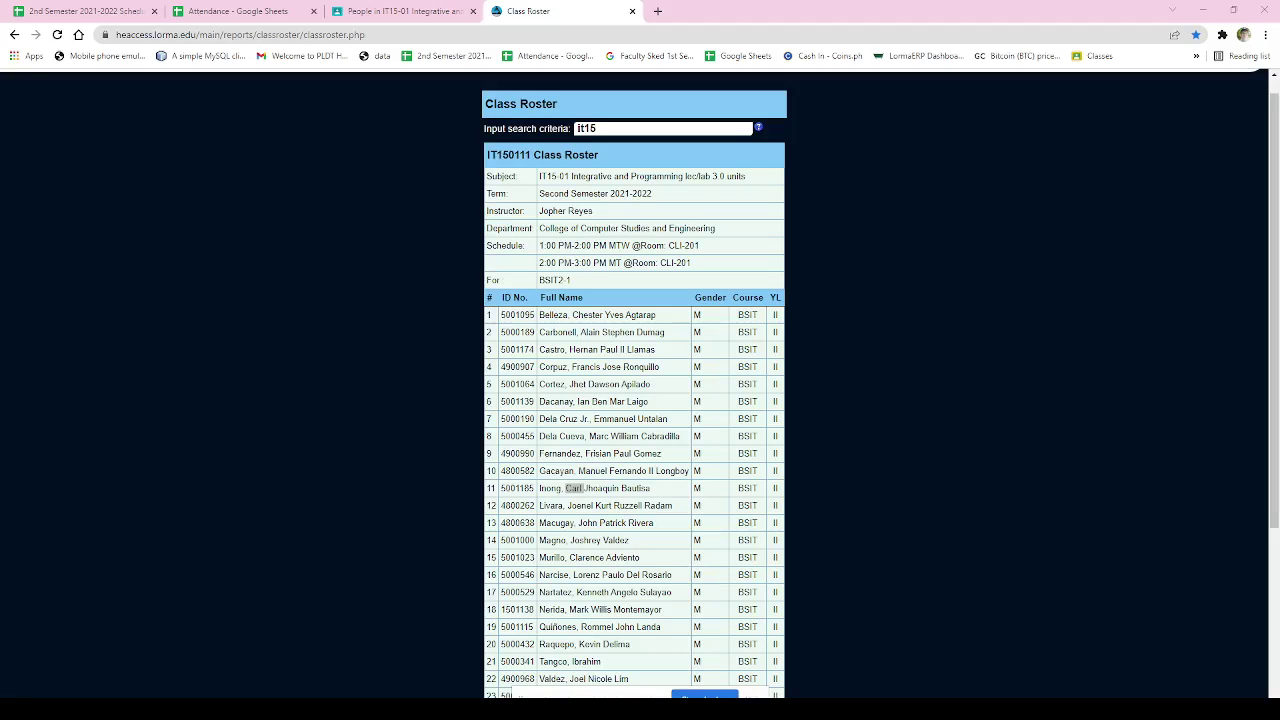
# - Switch to Google Classroom, open the IT15-01 class stream and copy the class invite link from the class code display
pyautogui.click(397, 11)
pyautogui.click(246, 112)
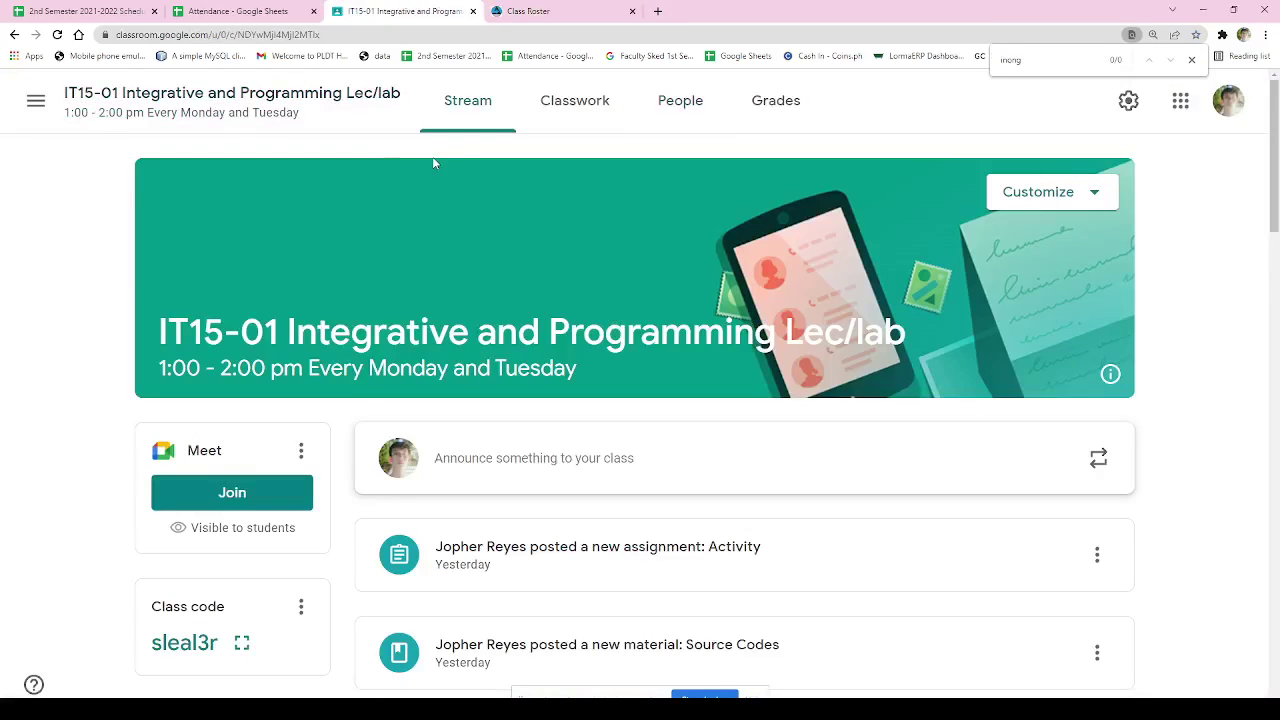
pyautogui.scroll(-1, 235, 550)
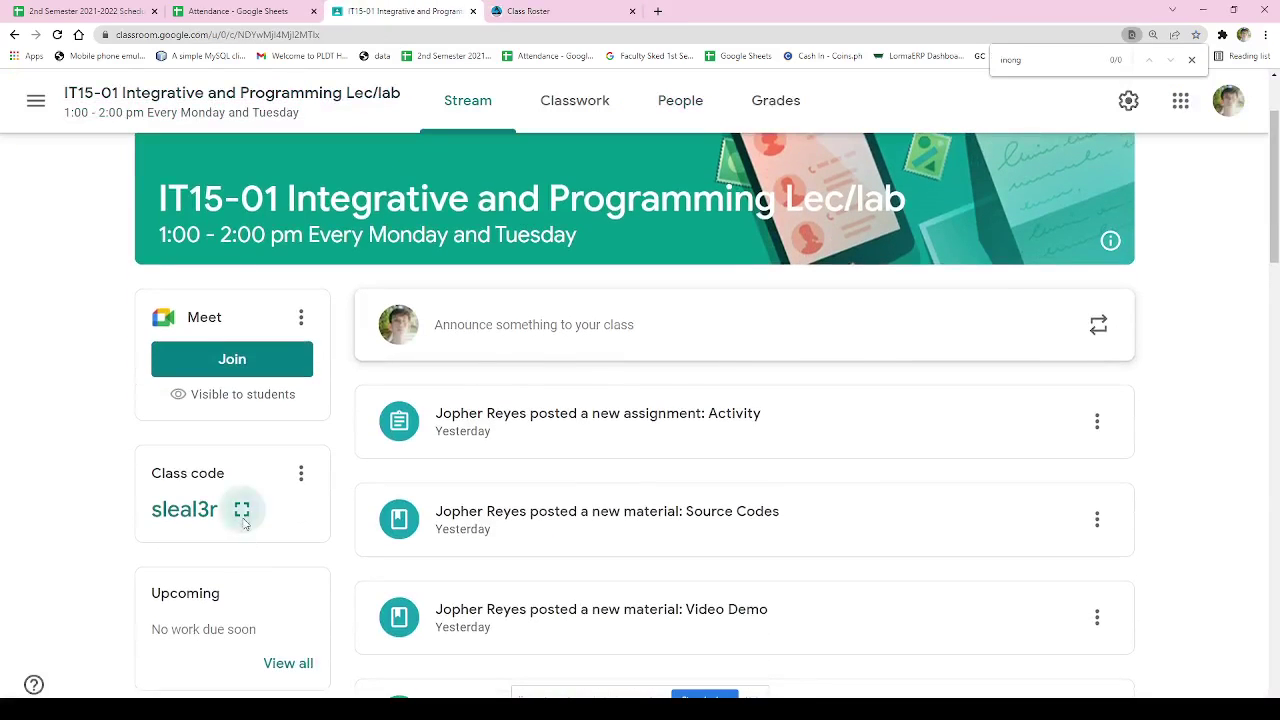
pyautogui.click(242, 512)
pyautogui.click(834, 512)
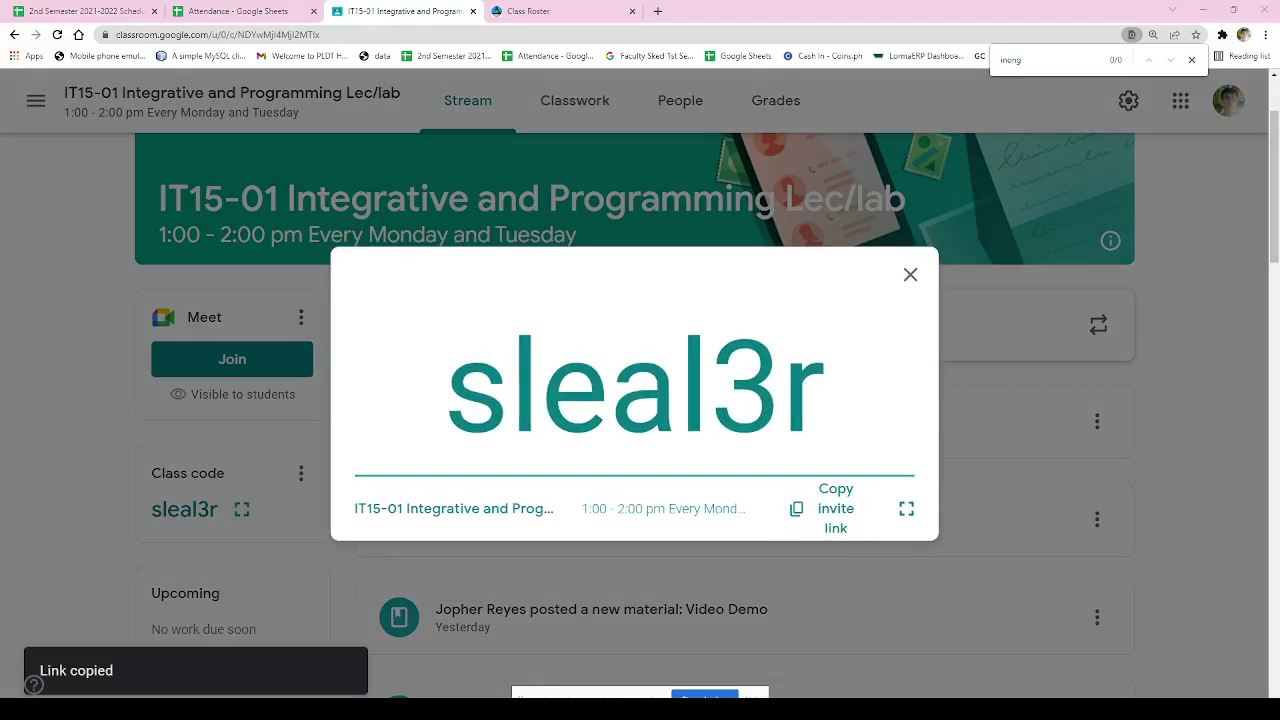
pyautogui.click(909, 280)
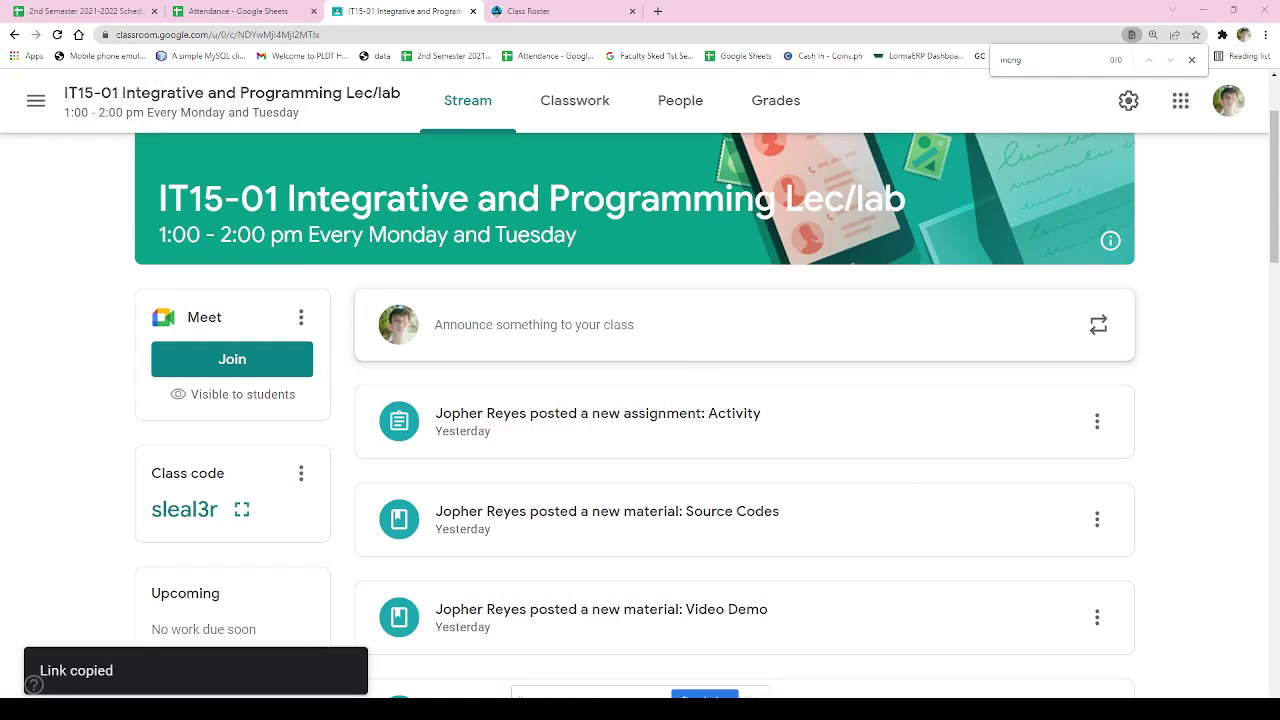
# - In the attendance sheet, mark student number 12 as Present for March 8 by copying that student's March 7 entry into AC22
pyautogui.click(290, 10)
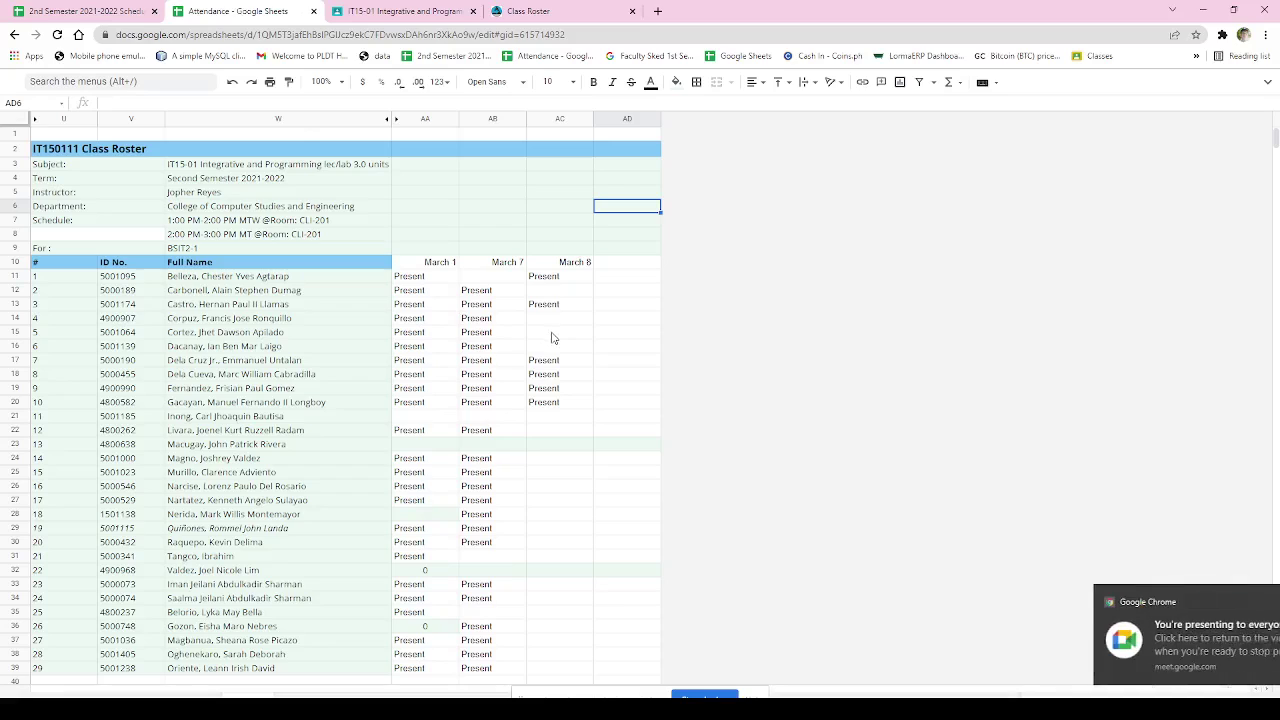
pyautogui.hotkey('ctrl', '+')
pyautogui.hotkey('ctrl', '+')
pyautogui.hotkey('ctrl', '+')
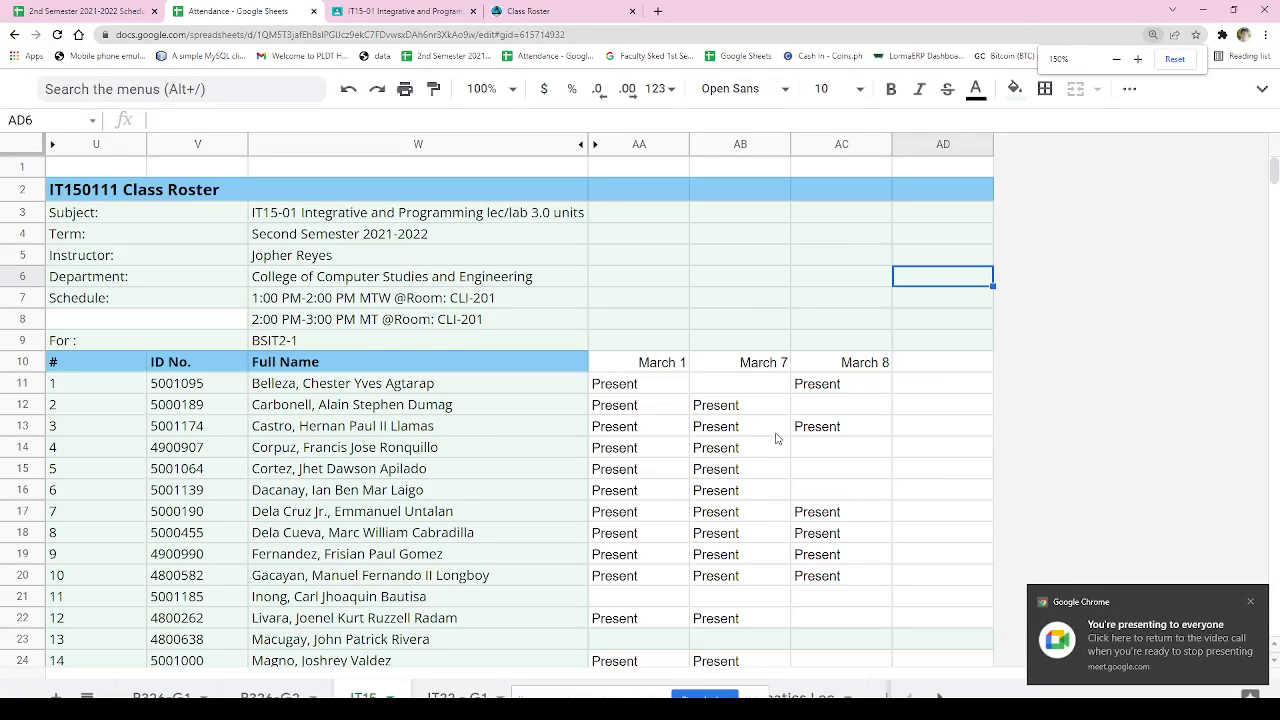
pyautogui.scroll(-1, 780, 597)
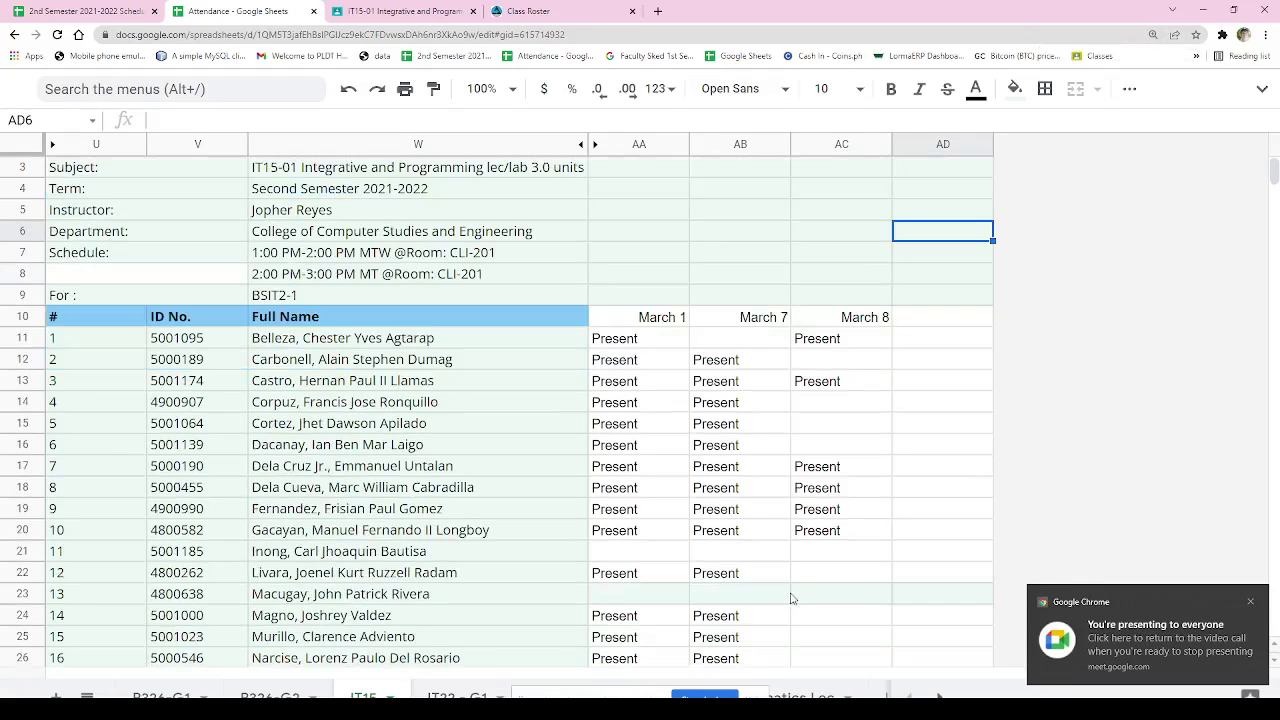
pyautogui.click(811, 558)
pyautogui.click(826, 576)
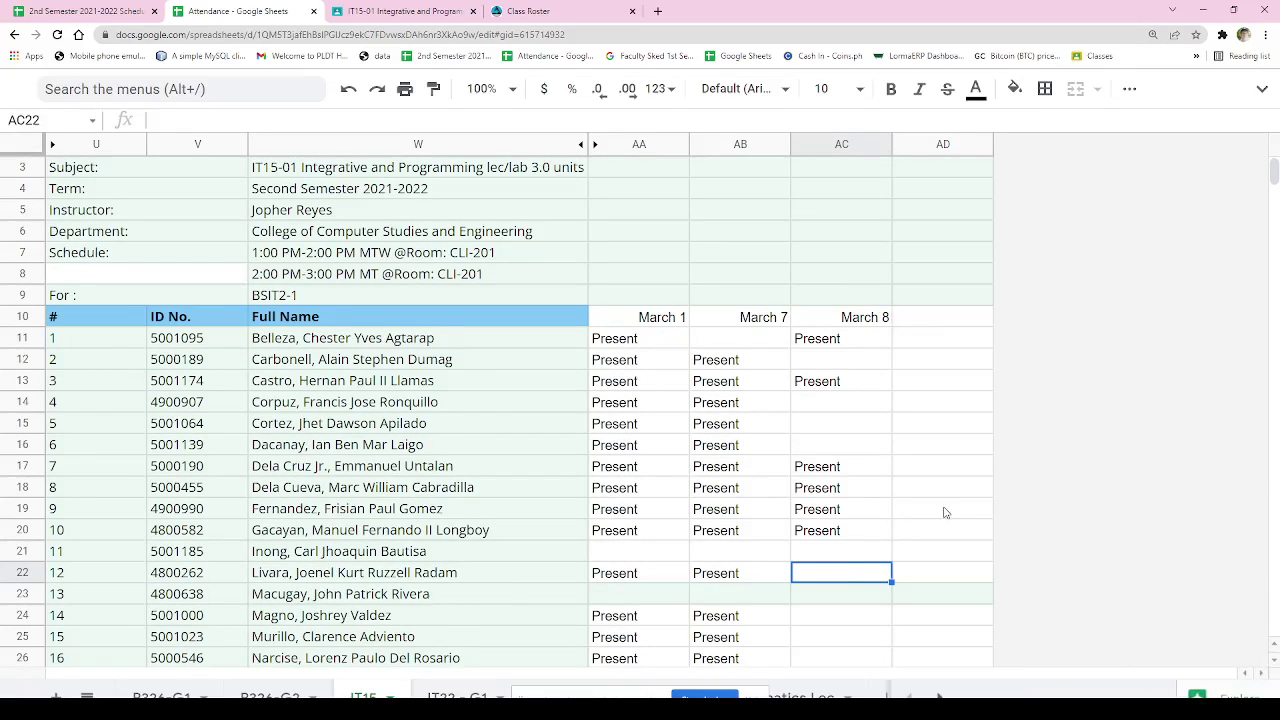
pyautogui.scroll(-2, 947, 512)
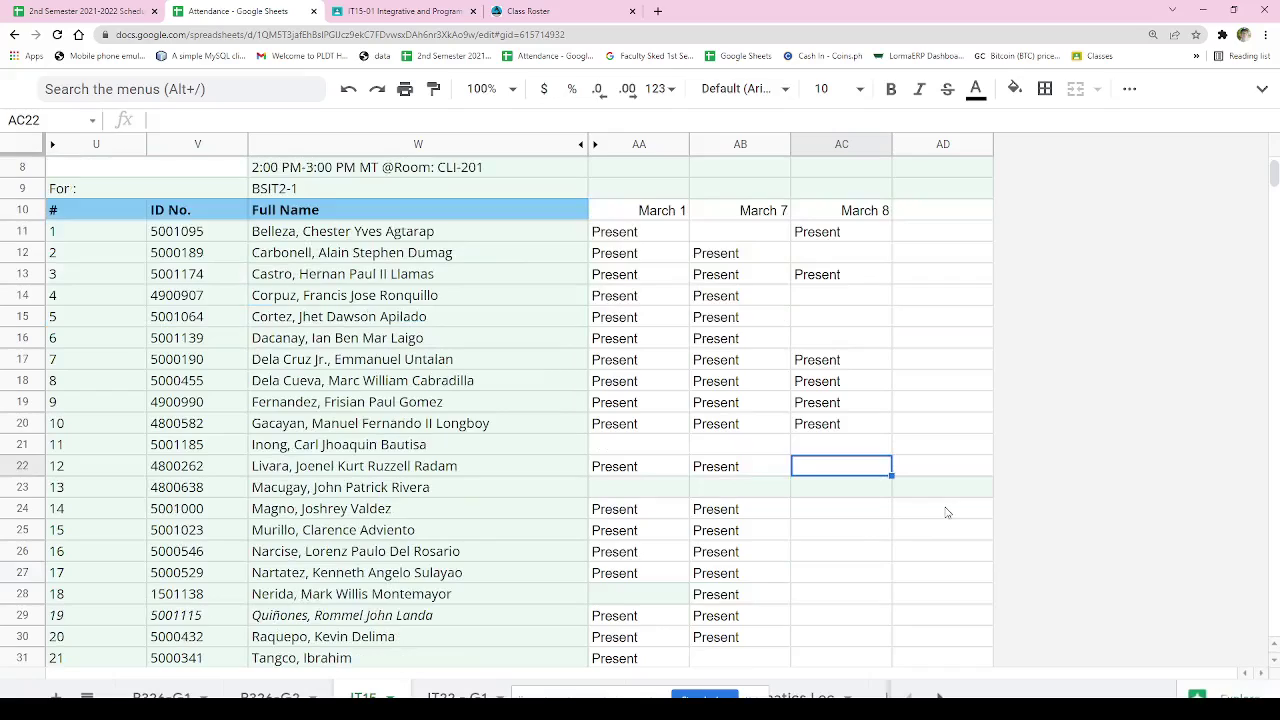
pyautogui.press('Left')
pyautogui.hotkey('ctrl', 'c')
pyautogui.press('Right')
pyautogui.hotkey('ctrl', 'v')
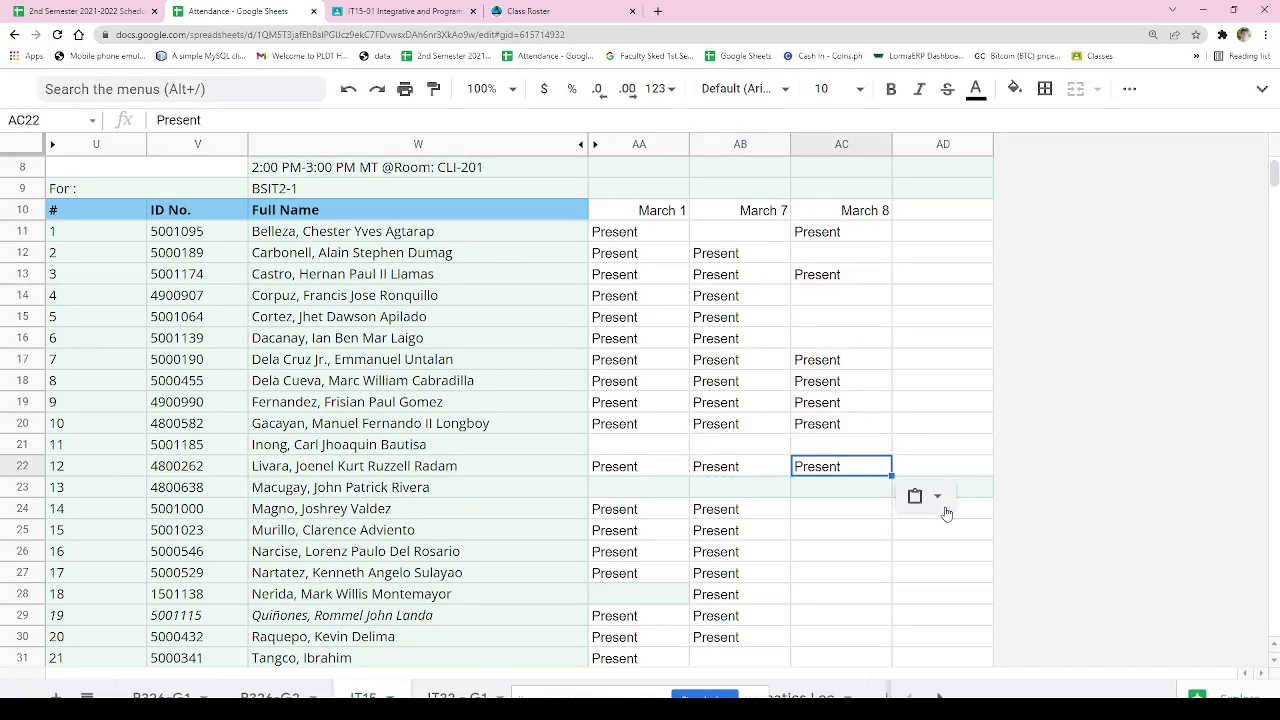
# - Search the IT15-01 people list in Google Classroom for the last name of student number 13 from the attendance sheet
pyautogui.press('Down')
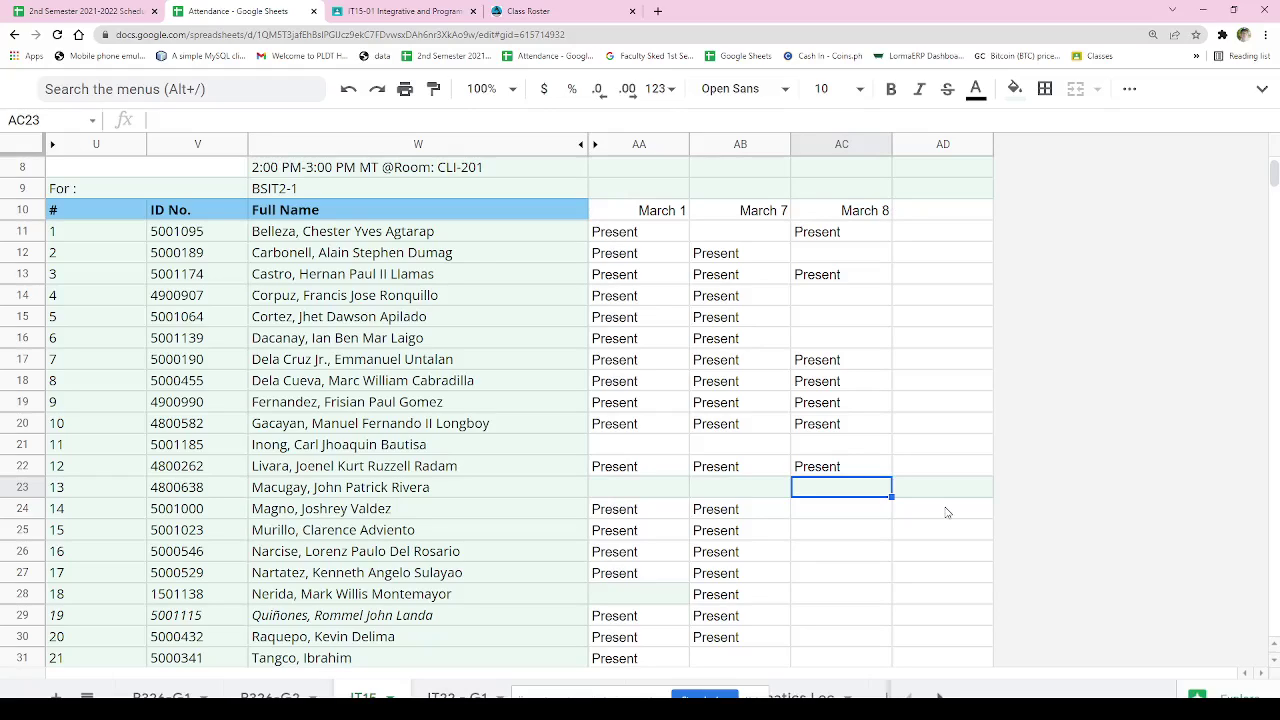
pyautogui.press('Down')
pyautogui.press('Up')
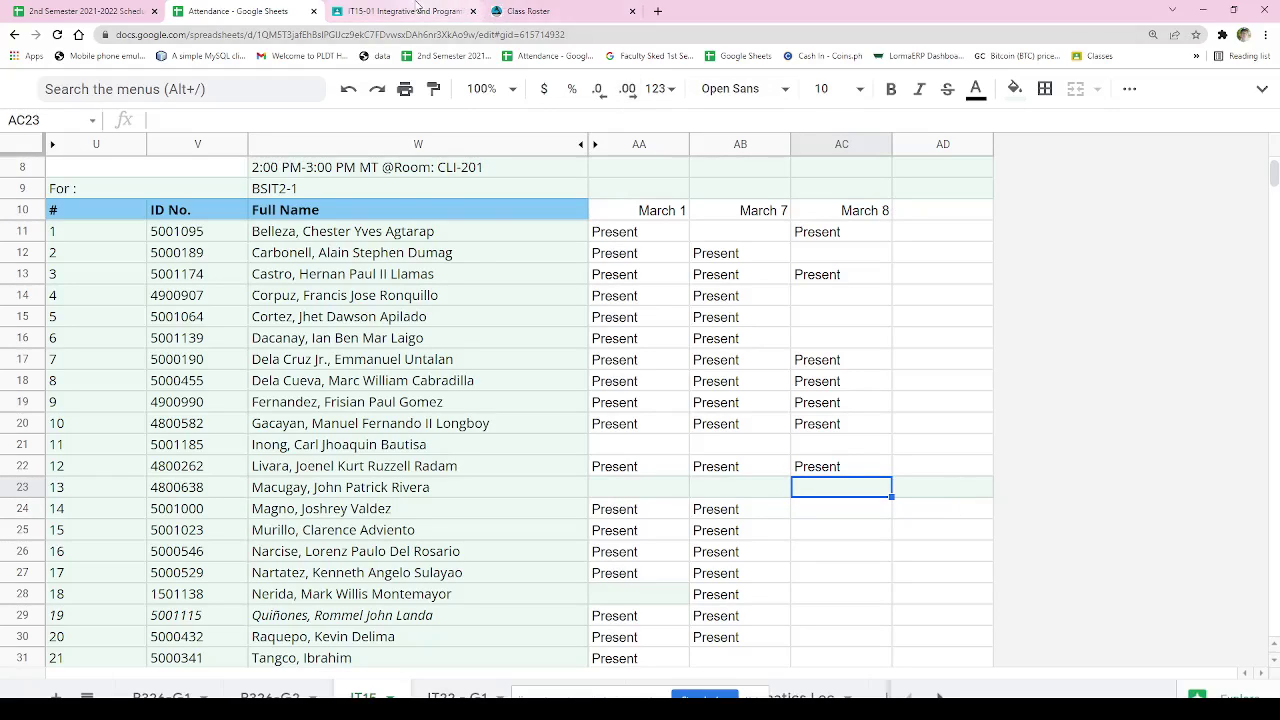
pyautogui.click(455, 8)
pyautogui.click(672, 102)
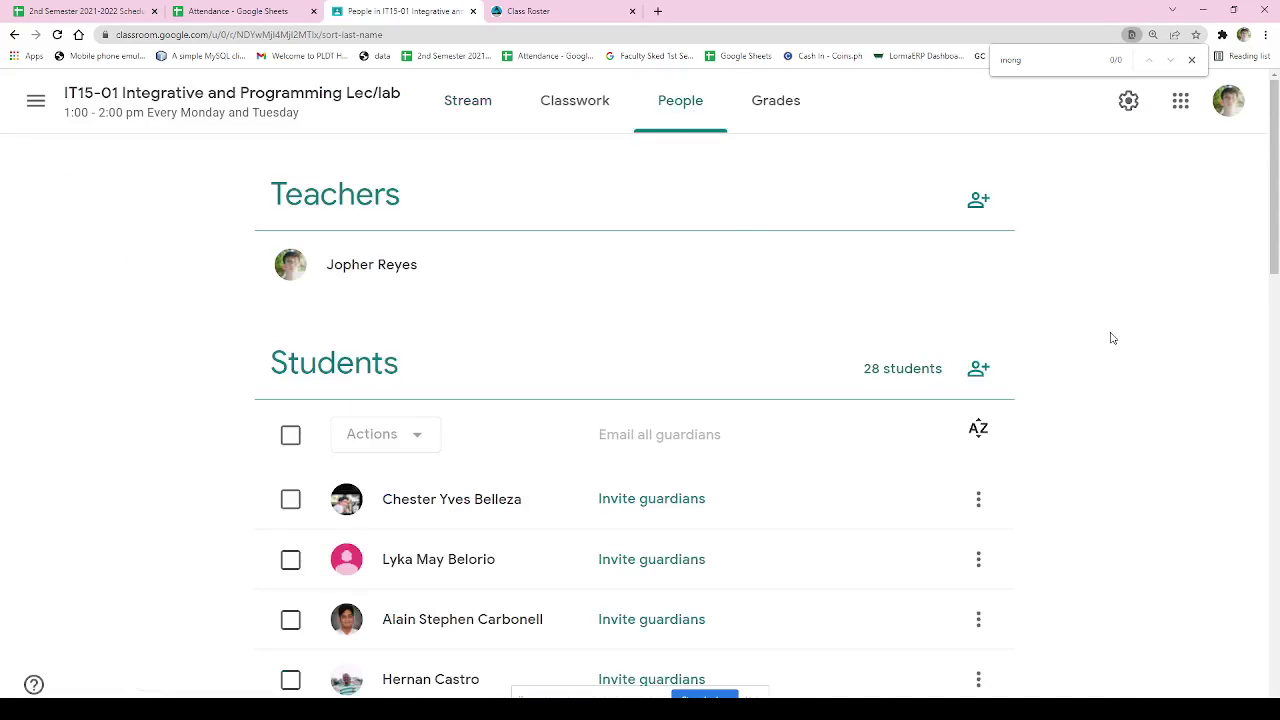
pyautogui.hotkey('ctrl', 'f')
pyautogui.write('macugay')
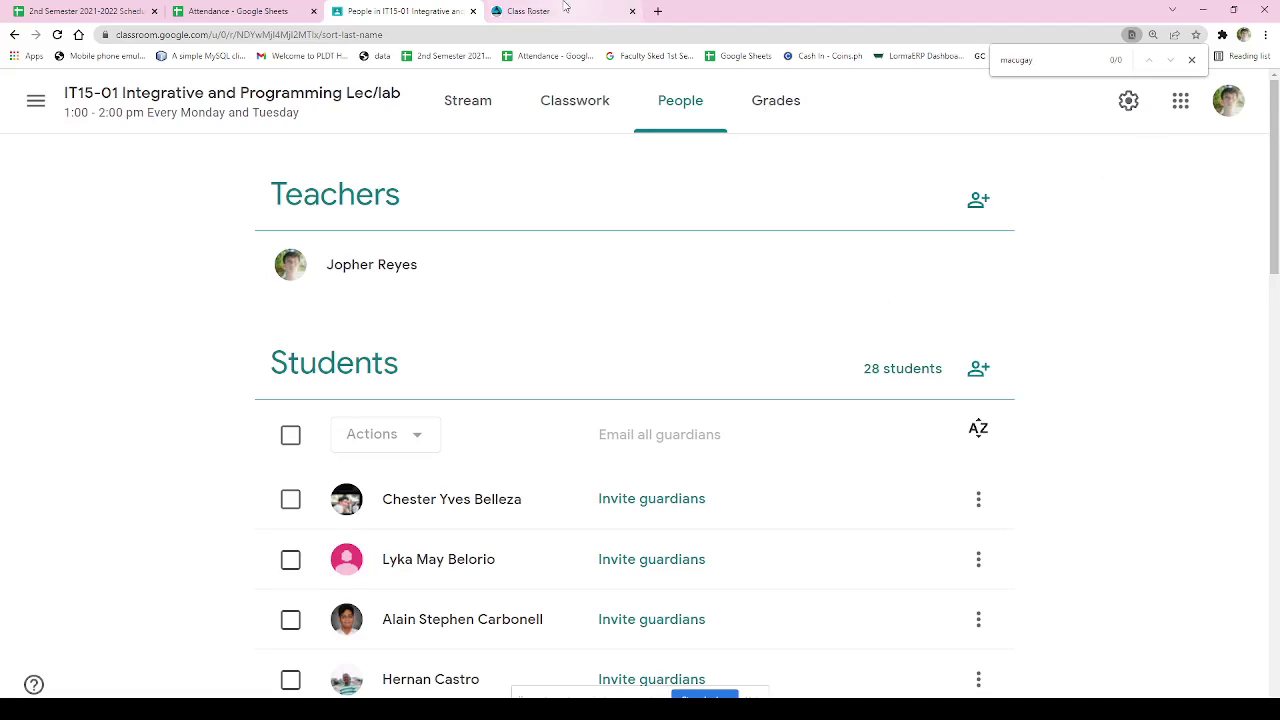
# - In the Class Roster, open the profile of the student in row 13, select the e-mail address and close the profile
pyautogui.click(530, 11)
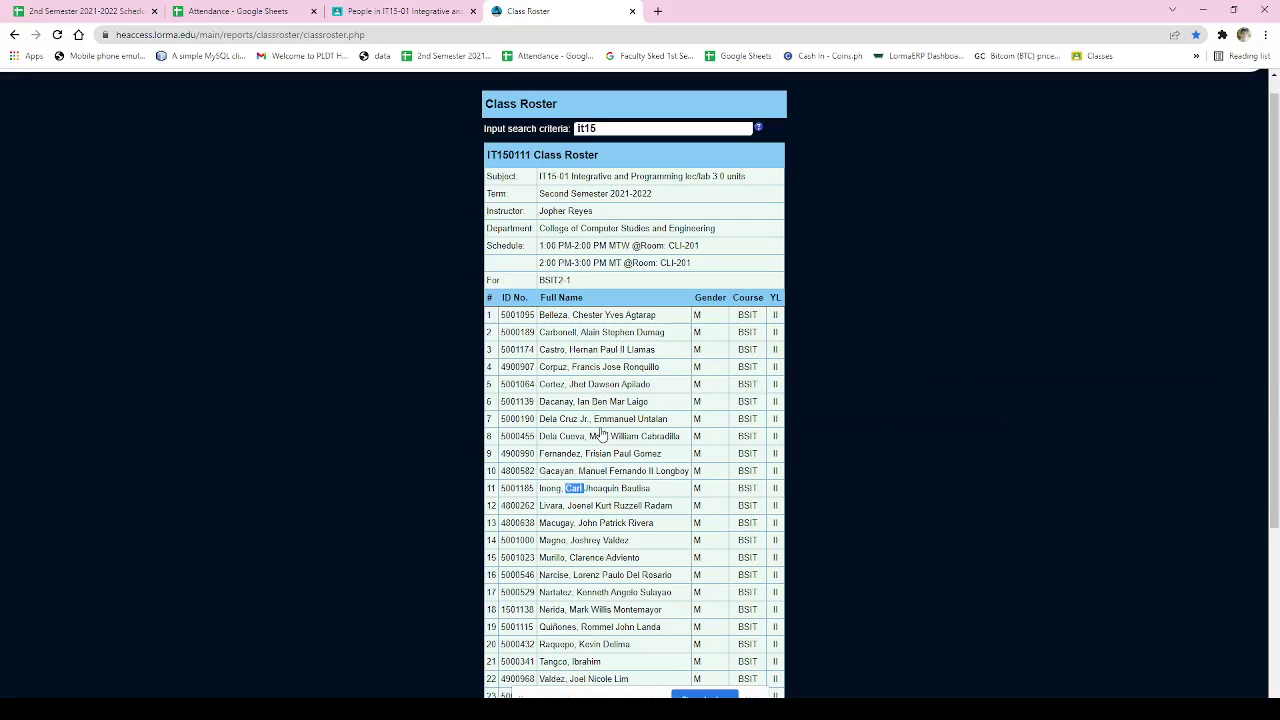
pyautogui.doubleClick(588, 522)
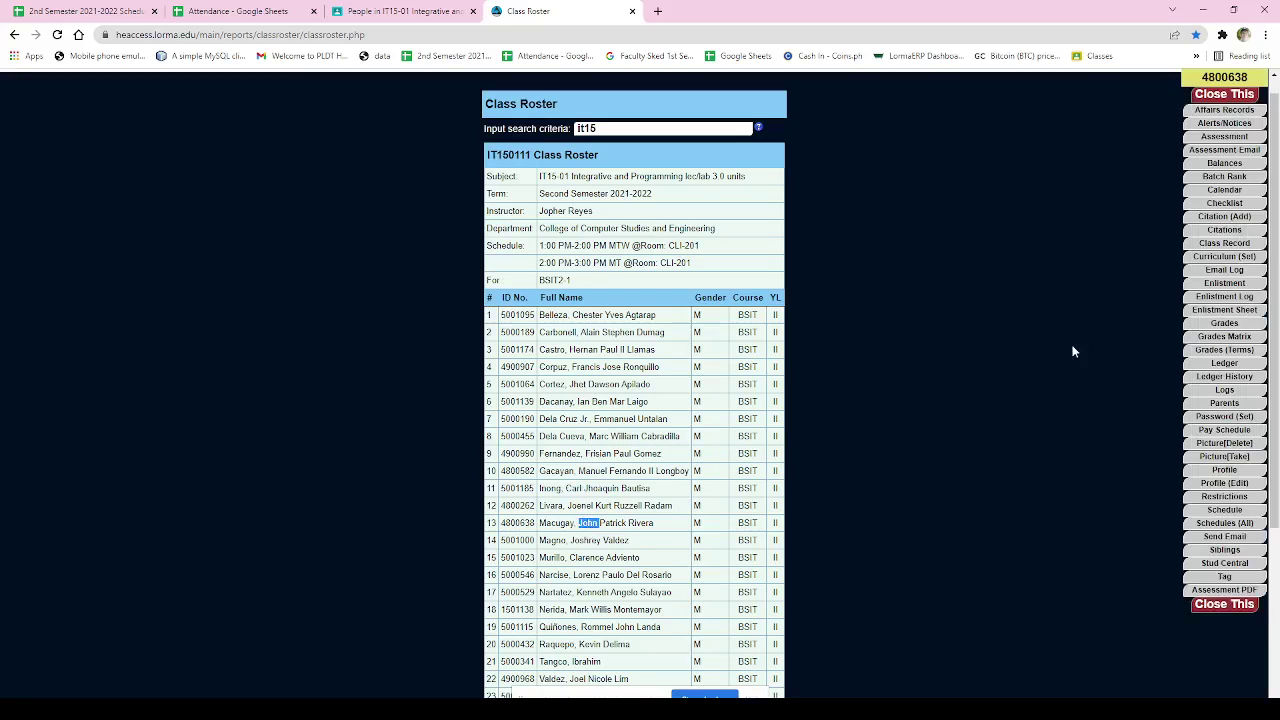
pyautogui.click(1224, 470)
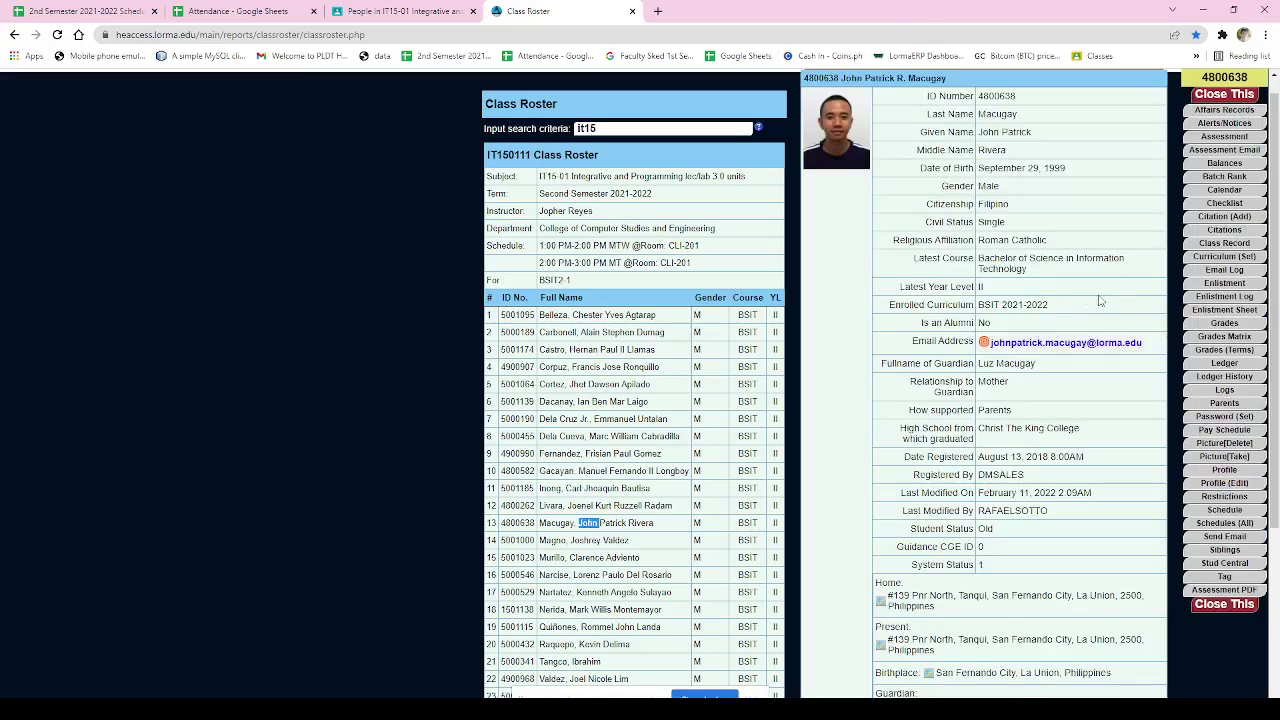
pyautogui.moveTo(1146, 343); pyautogui.dragTo(993, 343)
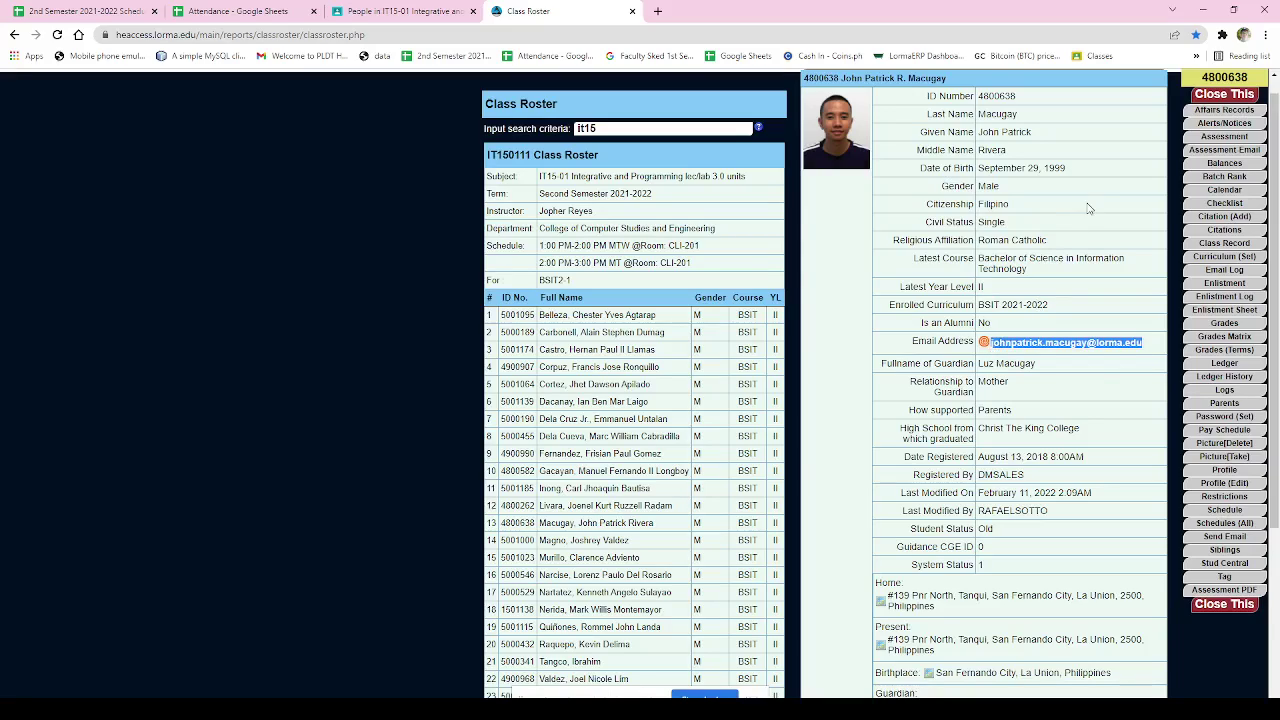
pyautogui.click(1230, 97)
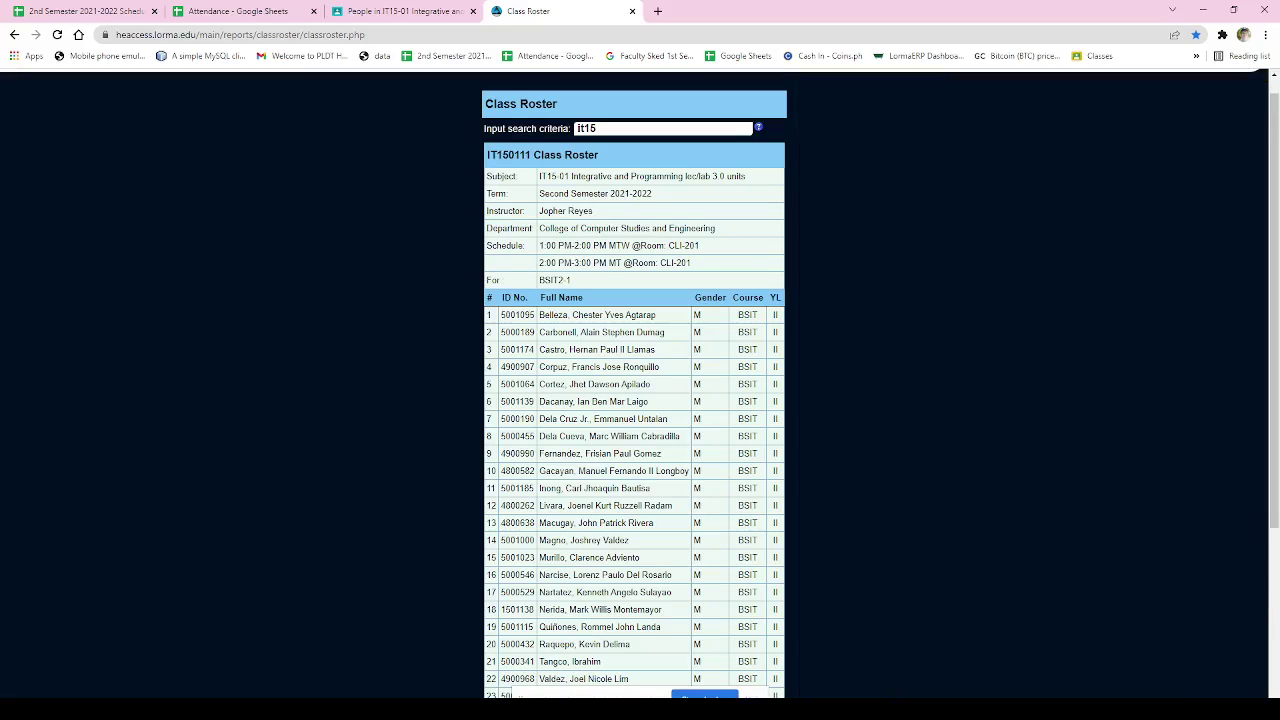
# - Return to the IT15-01 class stream in Google Classroom and copy the class invite link again for student number 13
pyautogui.click(390, 10)
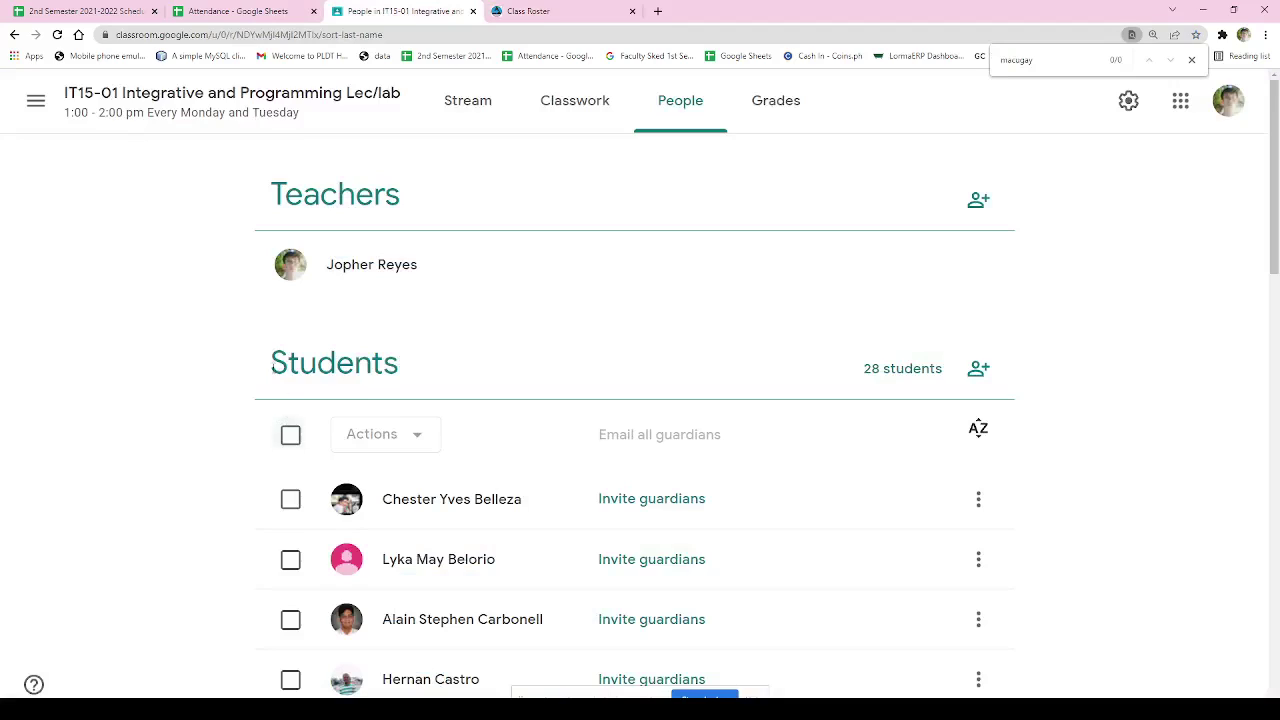
pyautogui.click(90, 96)
pyautogui.hotkey('ctrl', '0')
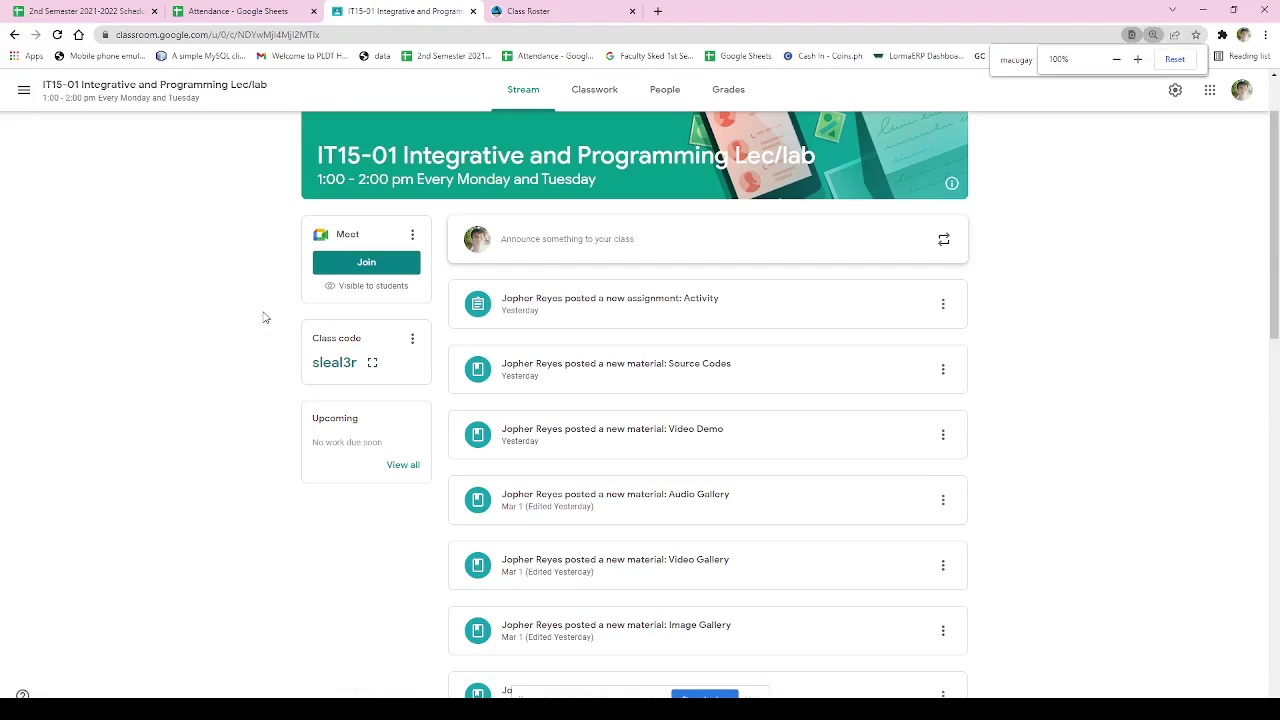
pyautogui.click(371, 363)
pyautogui.click(764, 469)
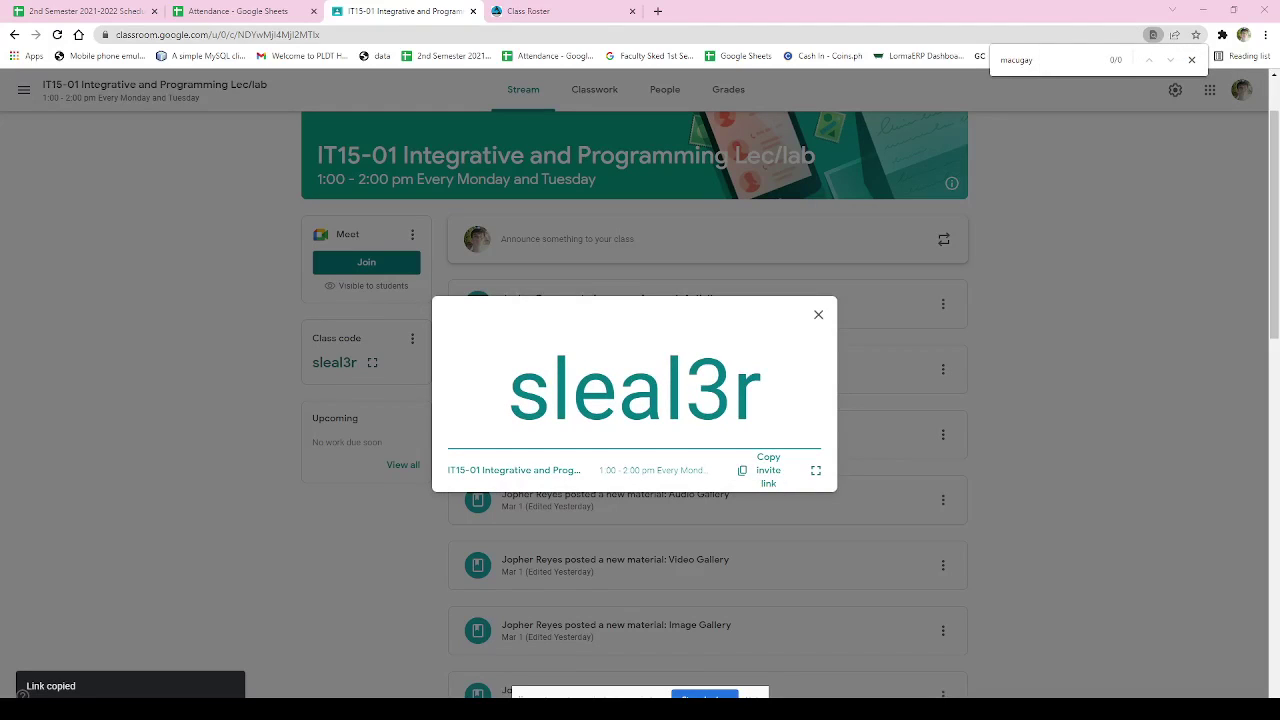
pyautogui.click(826, 323)
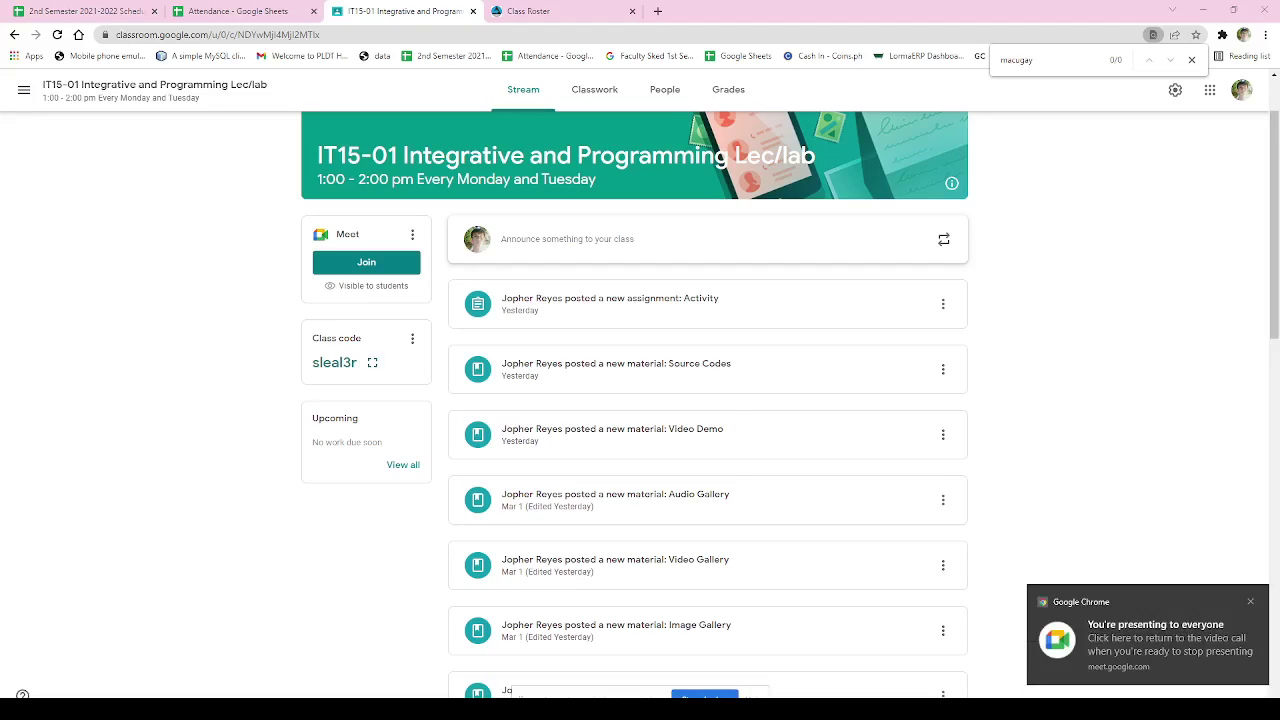
# - In the Class Roster, reopen the profile of the student in row 13 and select the e-mail address for use in another window
pyautogui.click(578, 10)
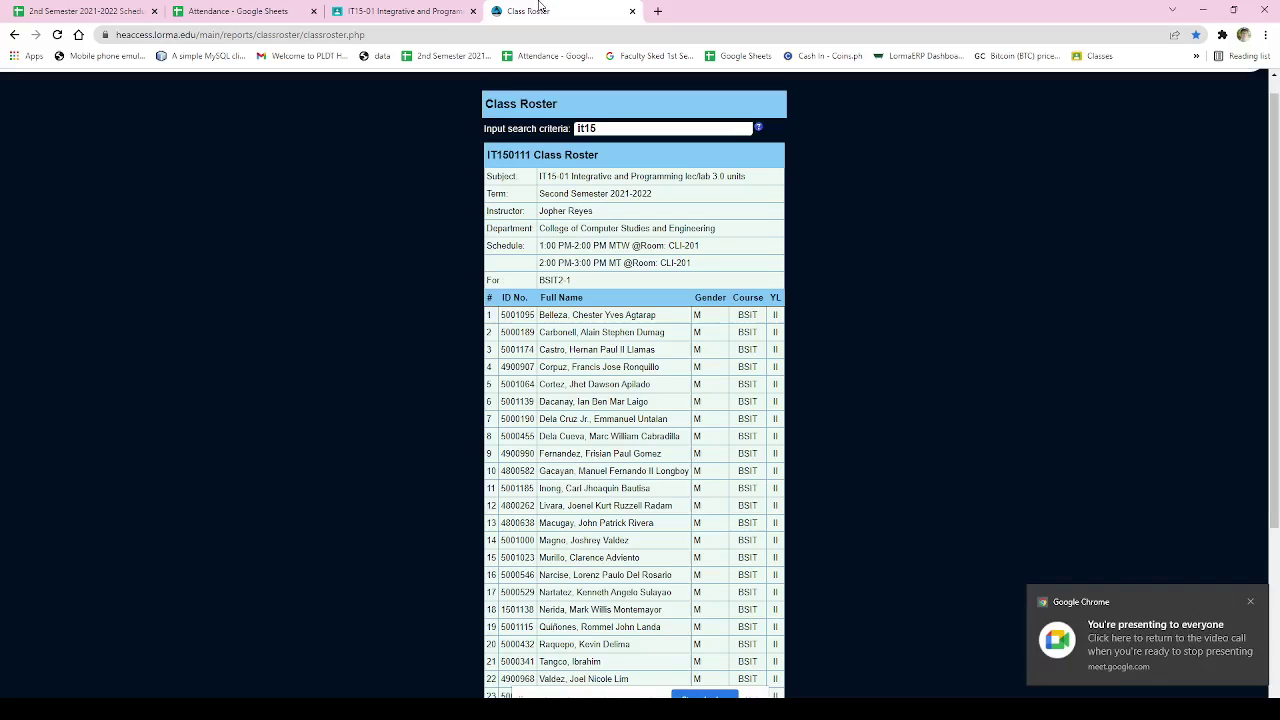
pyautogui.doubleClick(587, 523)
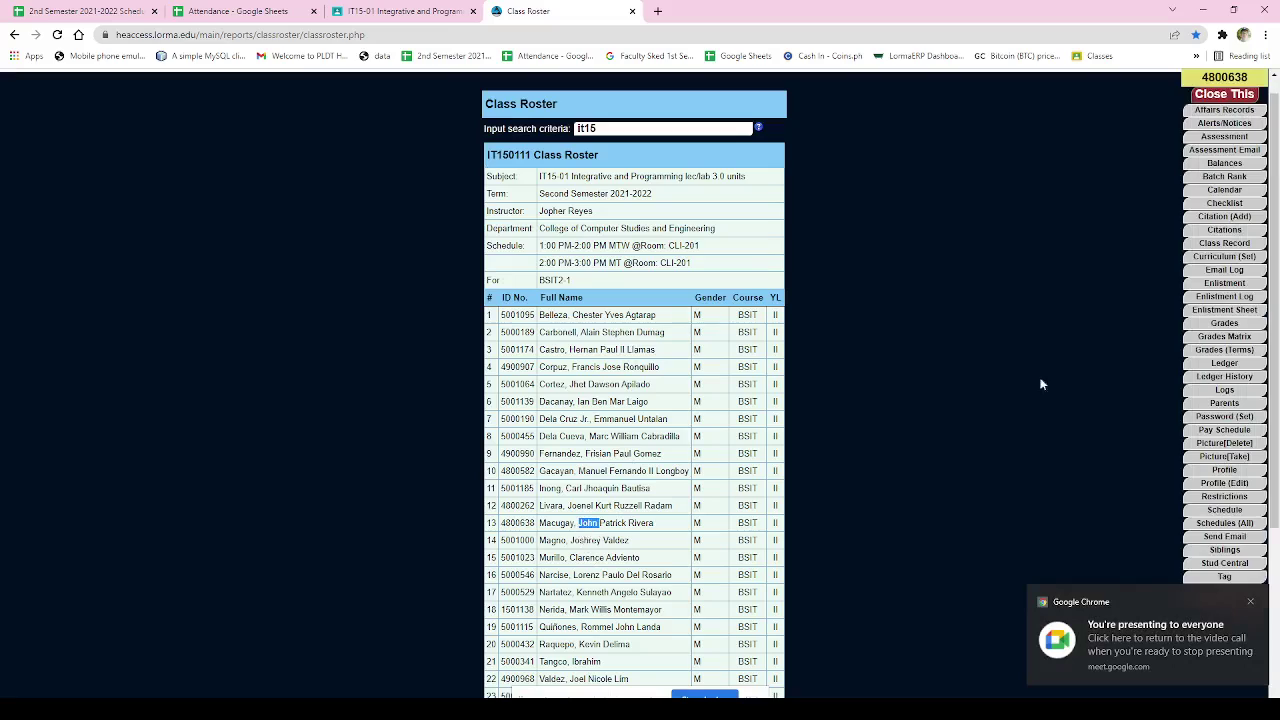
pyautogui.click(1224, 469)
pyautogui.moveTo(1143, 343); pyautogui.dragTo(992, 343)
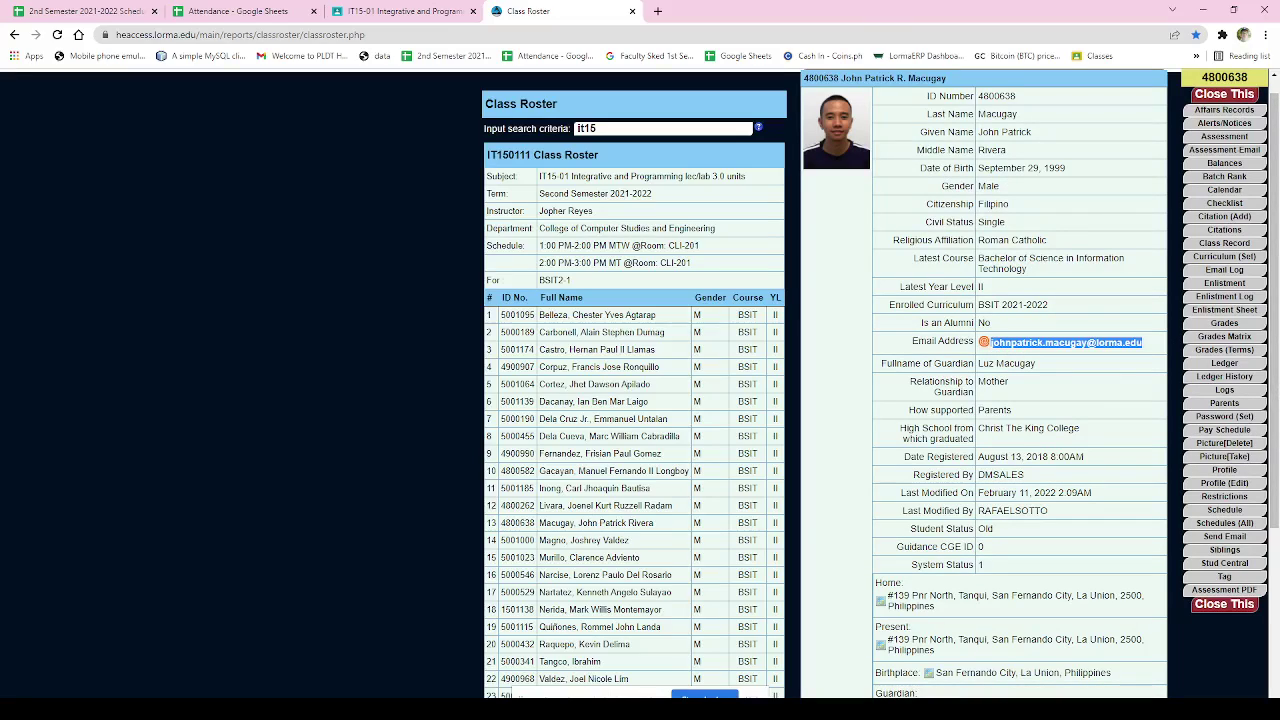
pyautogui.hotkey('alt', 'Tab')
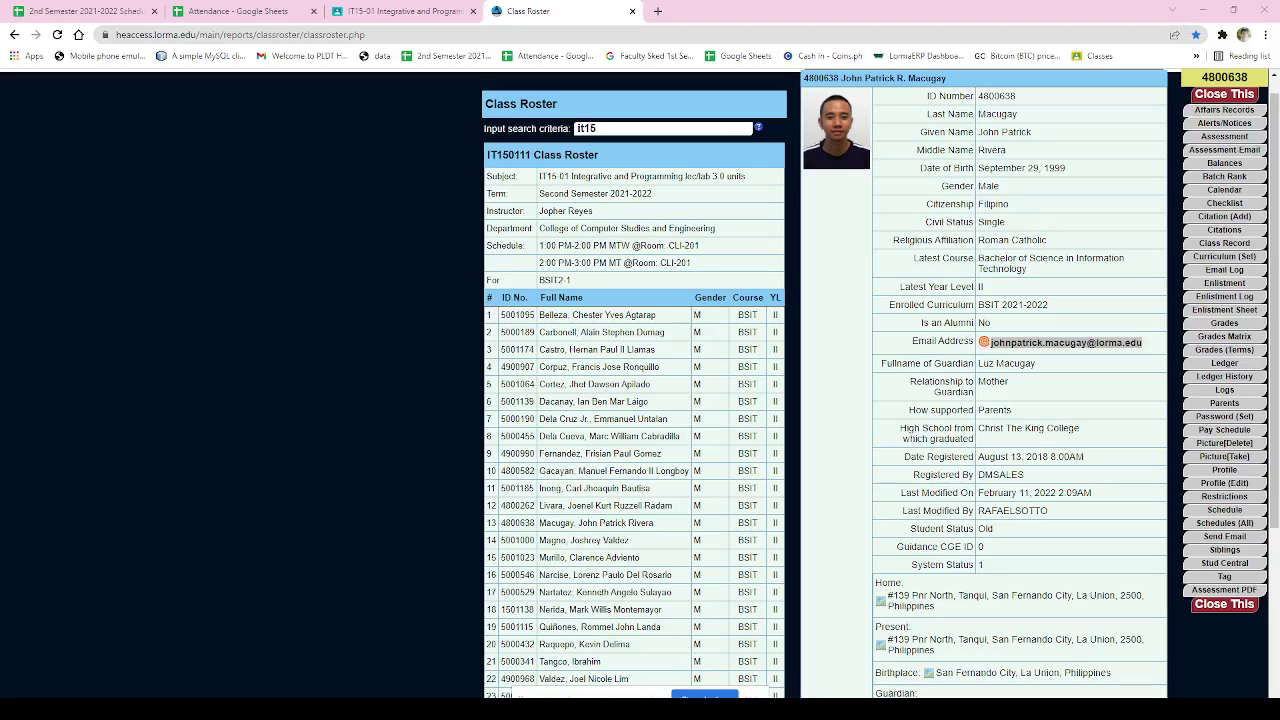
# - Copy the invite link from the IT15-01 class code display in Google Classroom once more and close the display
pyautogui.click(405, 11)
pyautogui.click(372, 364)
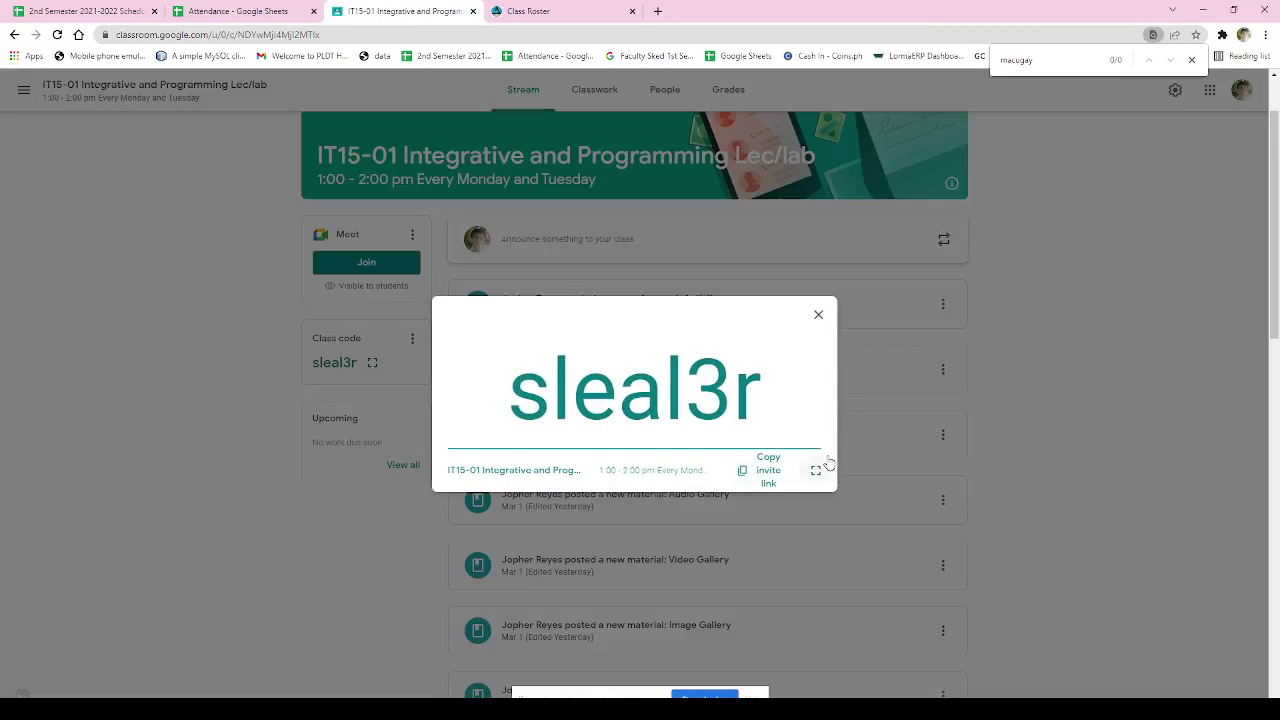
pyautogui.click(778, 476)
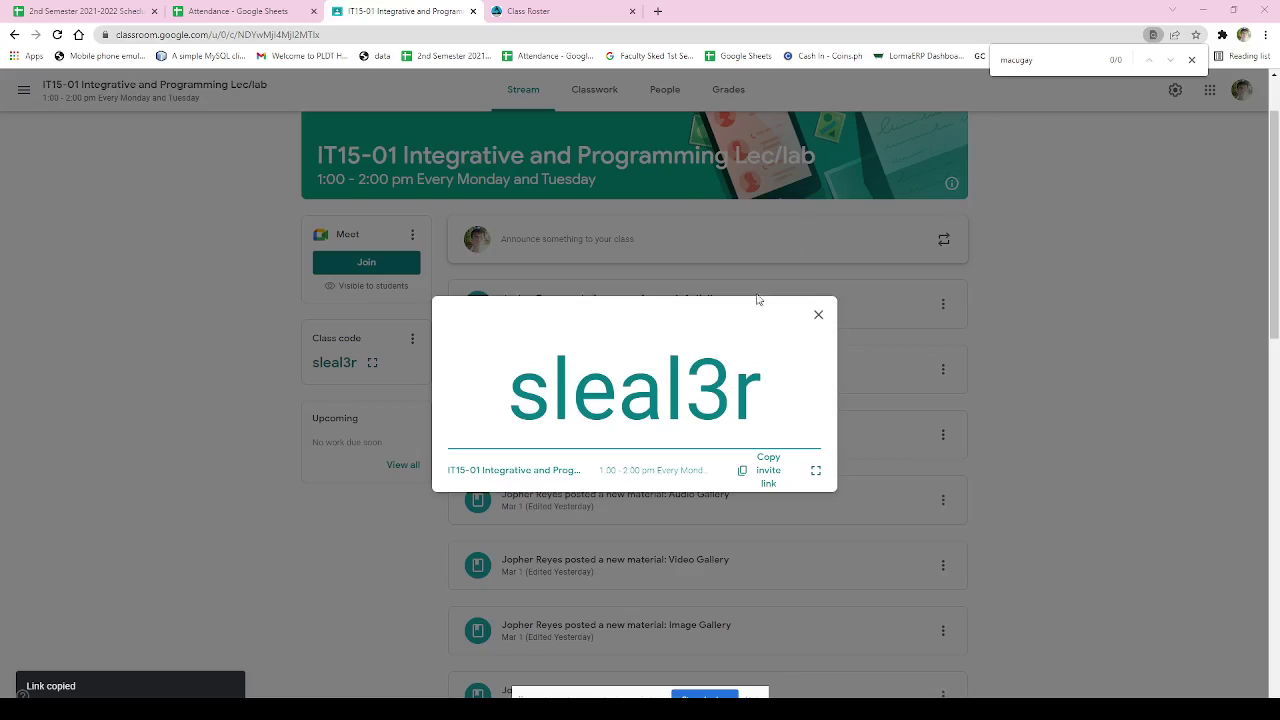
pyautogui.click(818, 315)
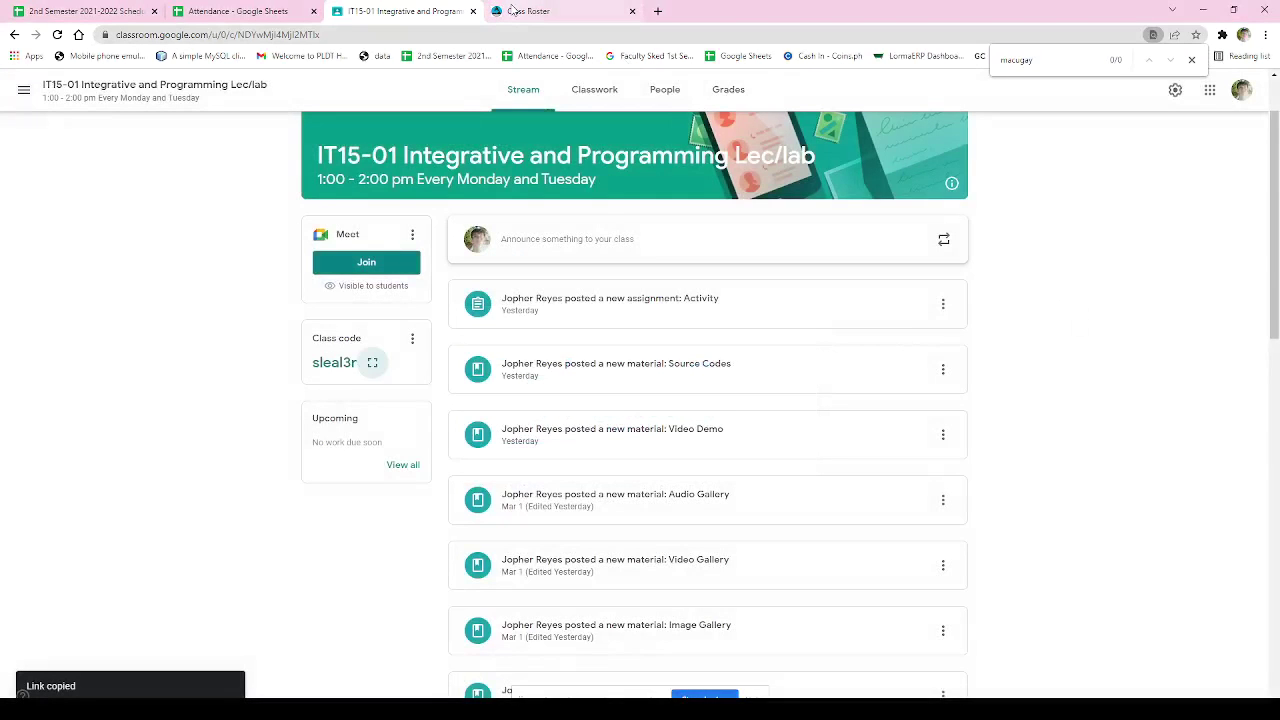
# - In the attendance sheet, mark student number 14 as Present for March 8 by copying that student's March 7 entry into AC24
pyautogui.click(290, 11)
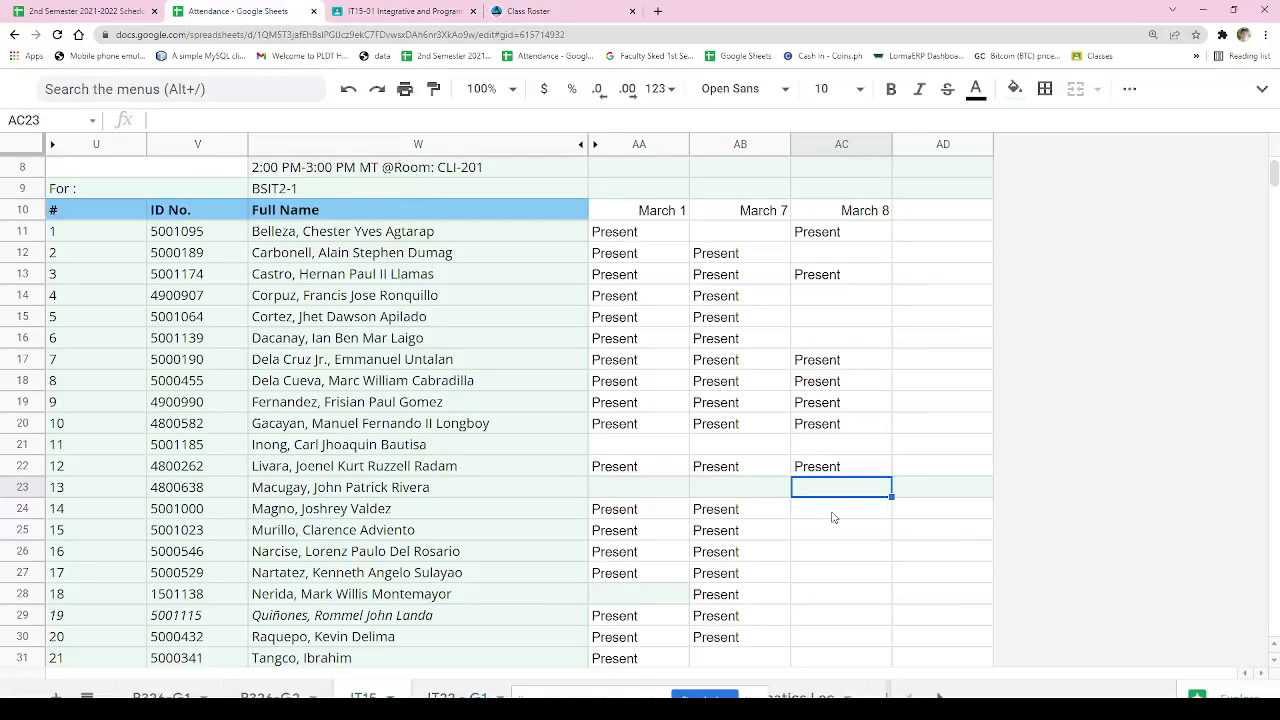
pyautogui.click(851, 514)
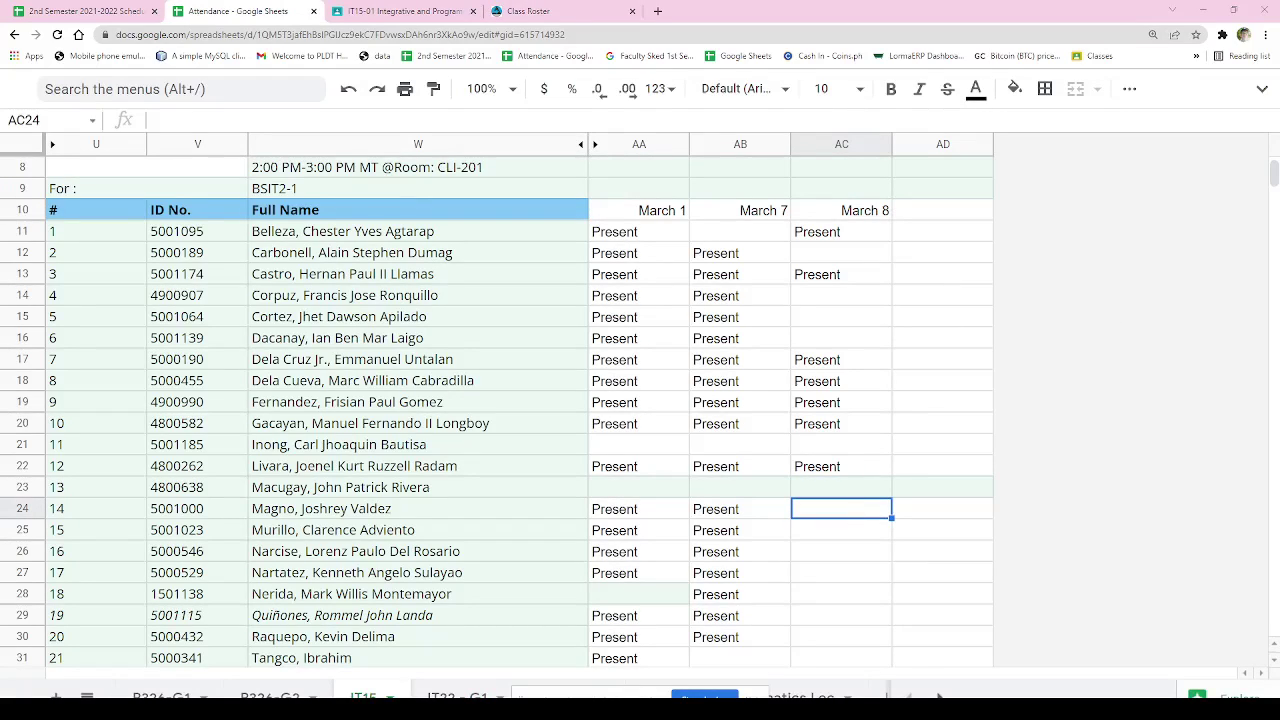
pyautogui.click(770, 513)
pyautogui.hotkey('ctrl', 'c')
pyautogui.press('Right')
pyautogui.hotkey('ctrl', 'v')
pyautogui.press('Down')
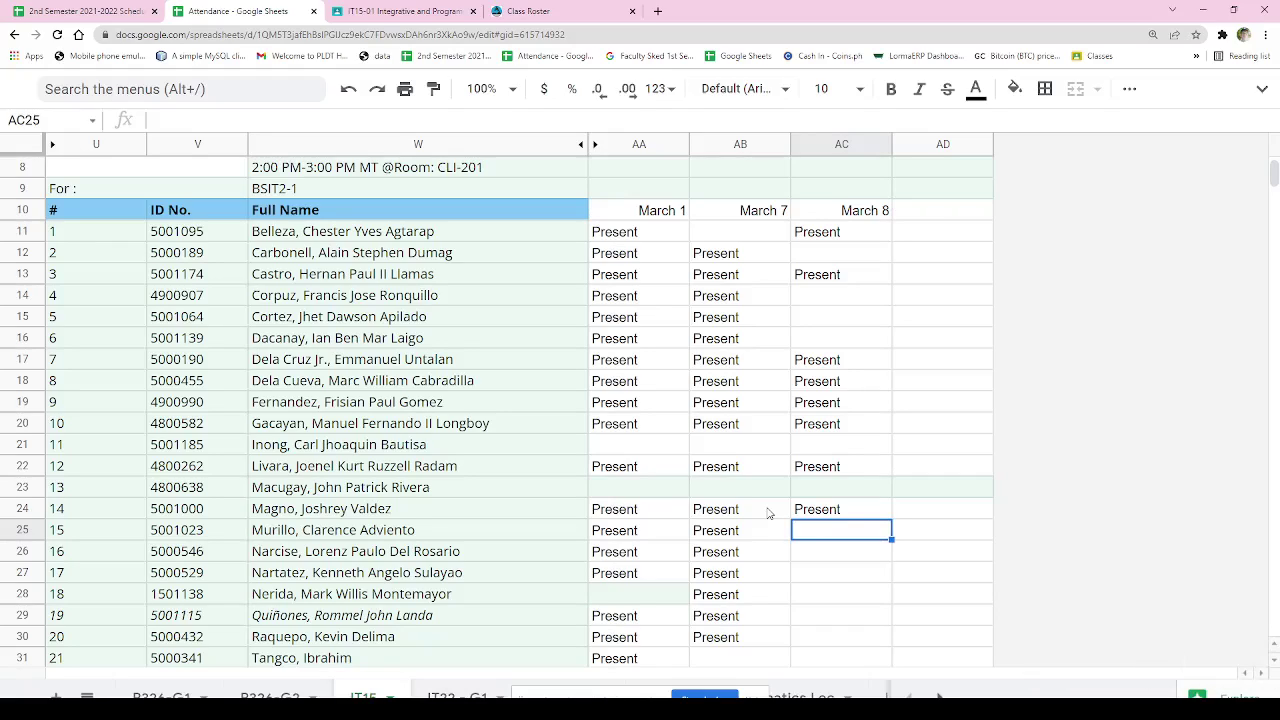
# - Skip student number 15 and paste Present into AC26 and AC27 for student numbers 16 and 17
pyautogui.press('Down')
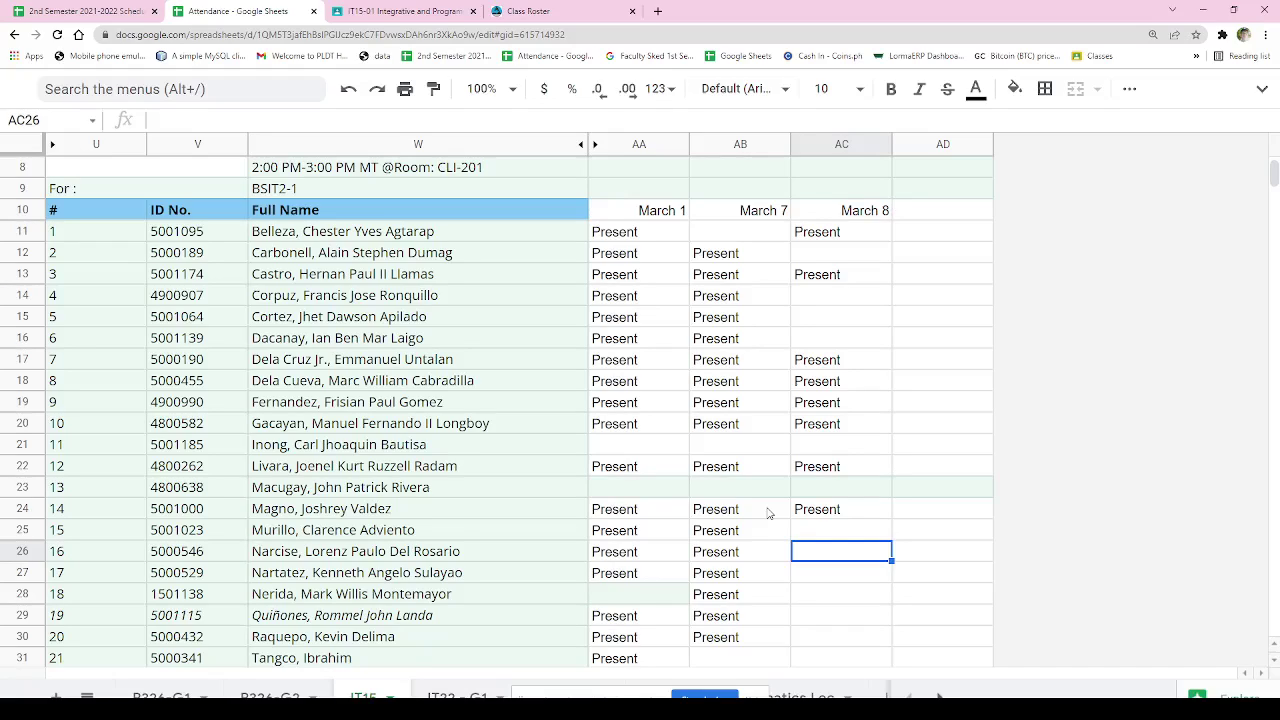
pyautogui.hotkey('ctrl', 'v')
pyautogui.press('Down')
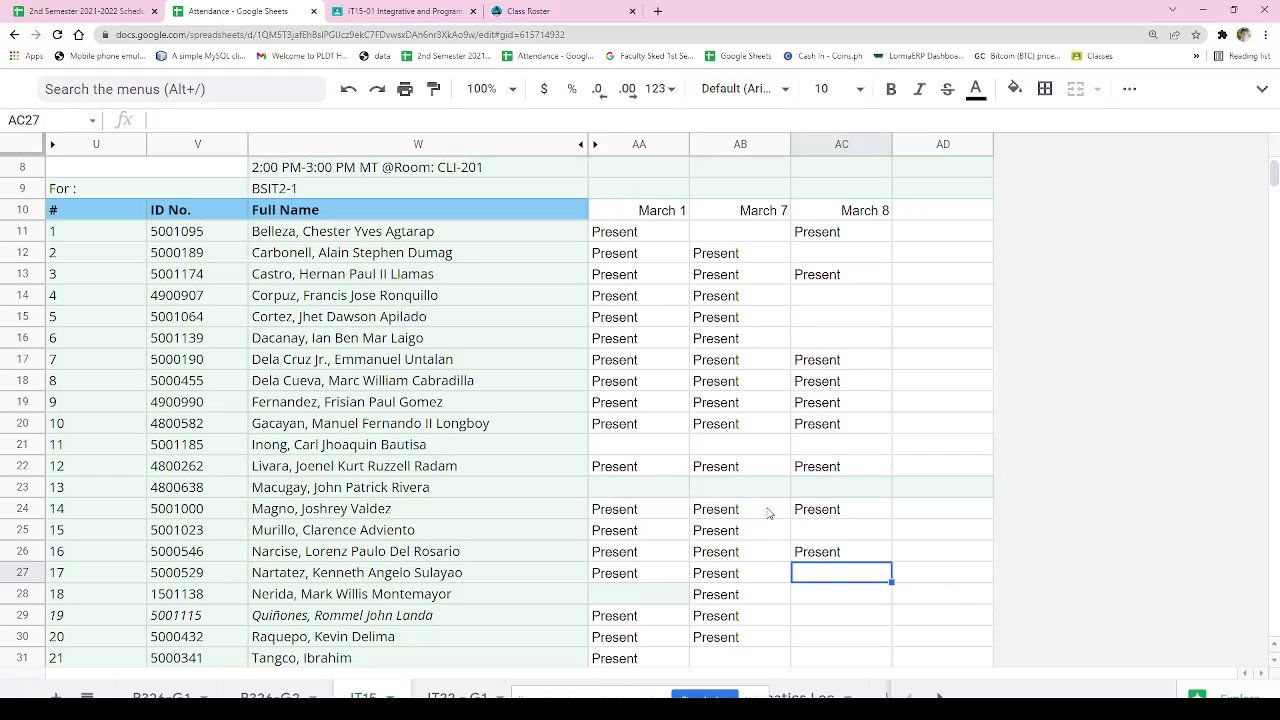
pyautogui.hotkey('ctrl', 'v')
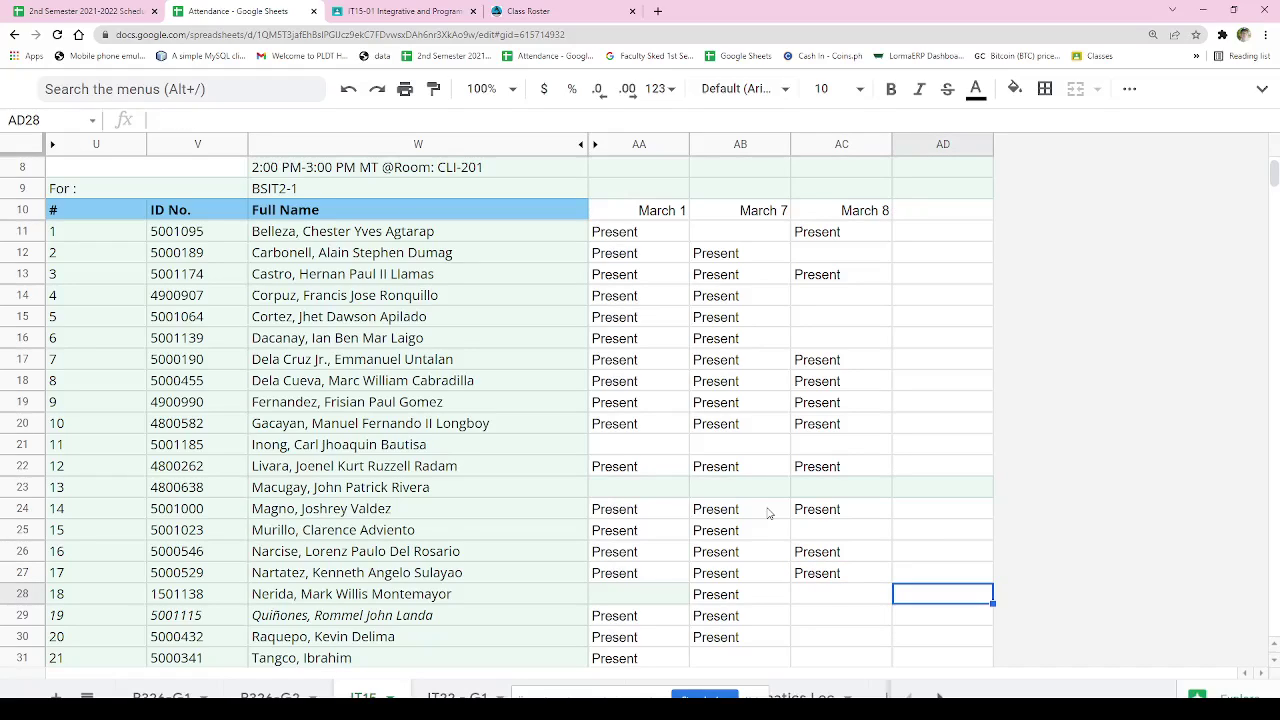
# - Skip student number 18 and paste Present into AC29 and AC30 for student numbers 19 and 20
pyautogui.press('Down')
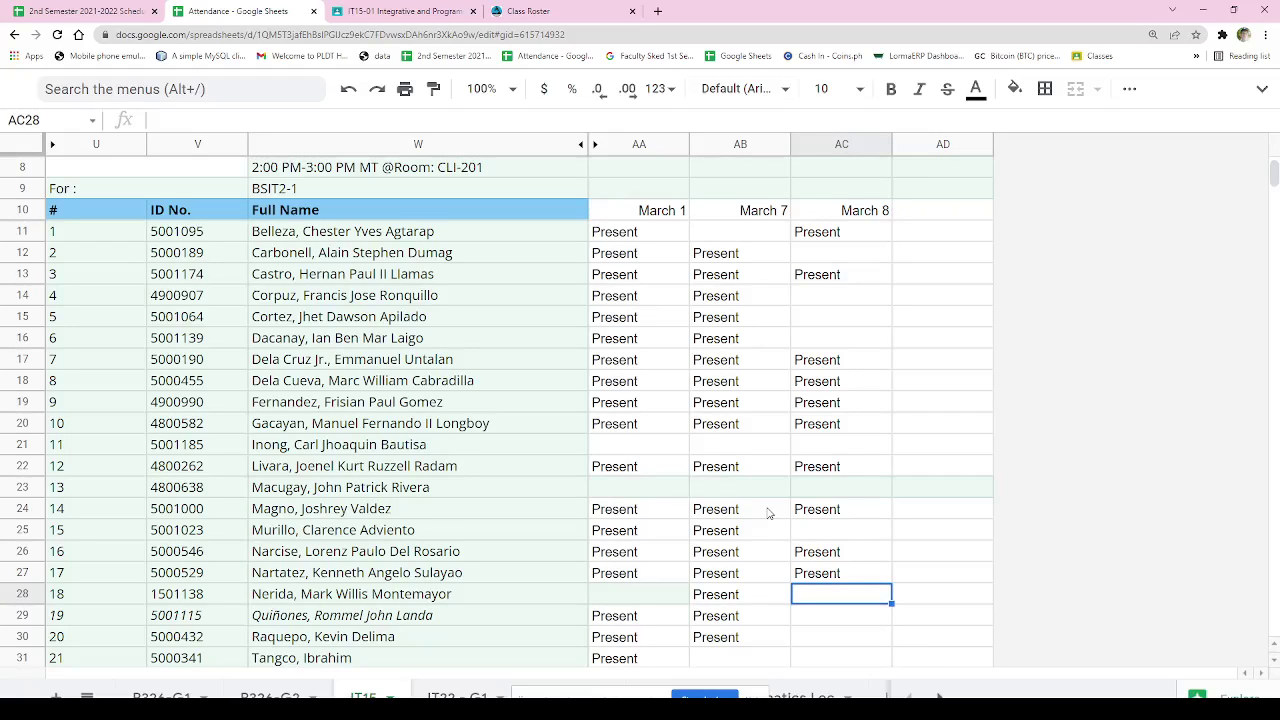
pyautogui.press('Down')
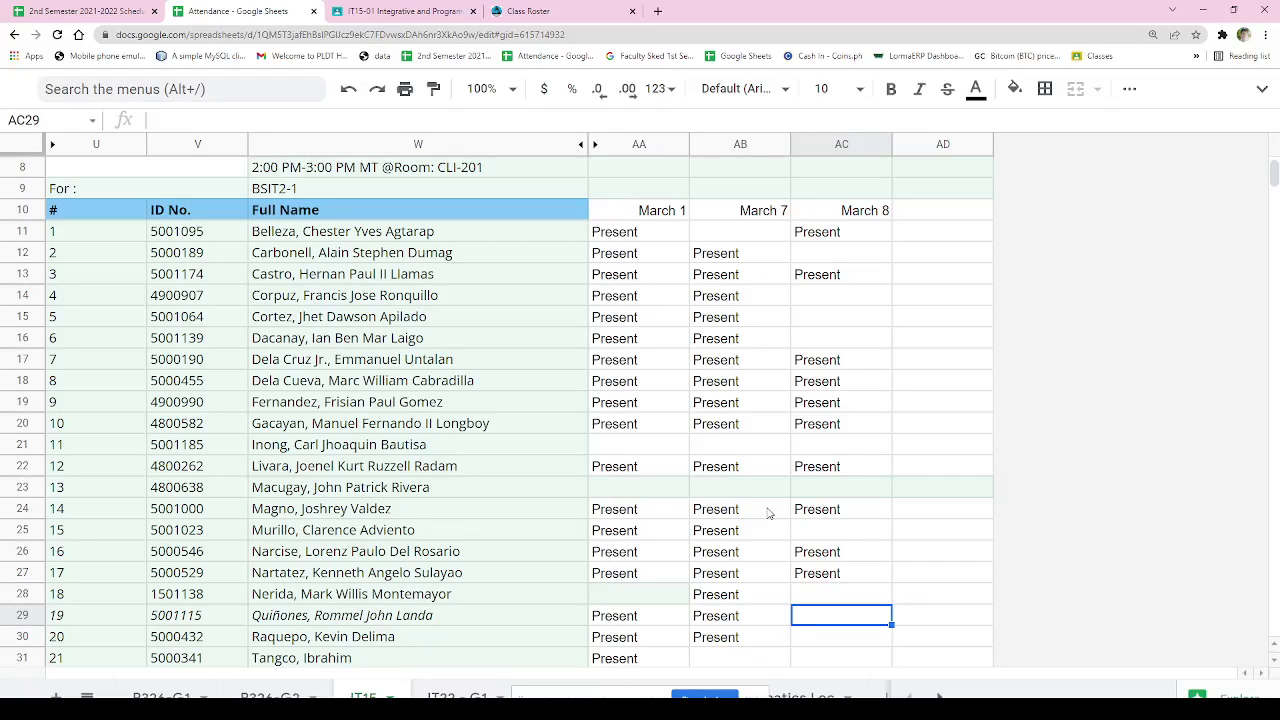
pyautogui.hotkey('ctrl', 'v')
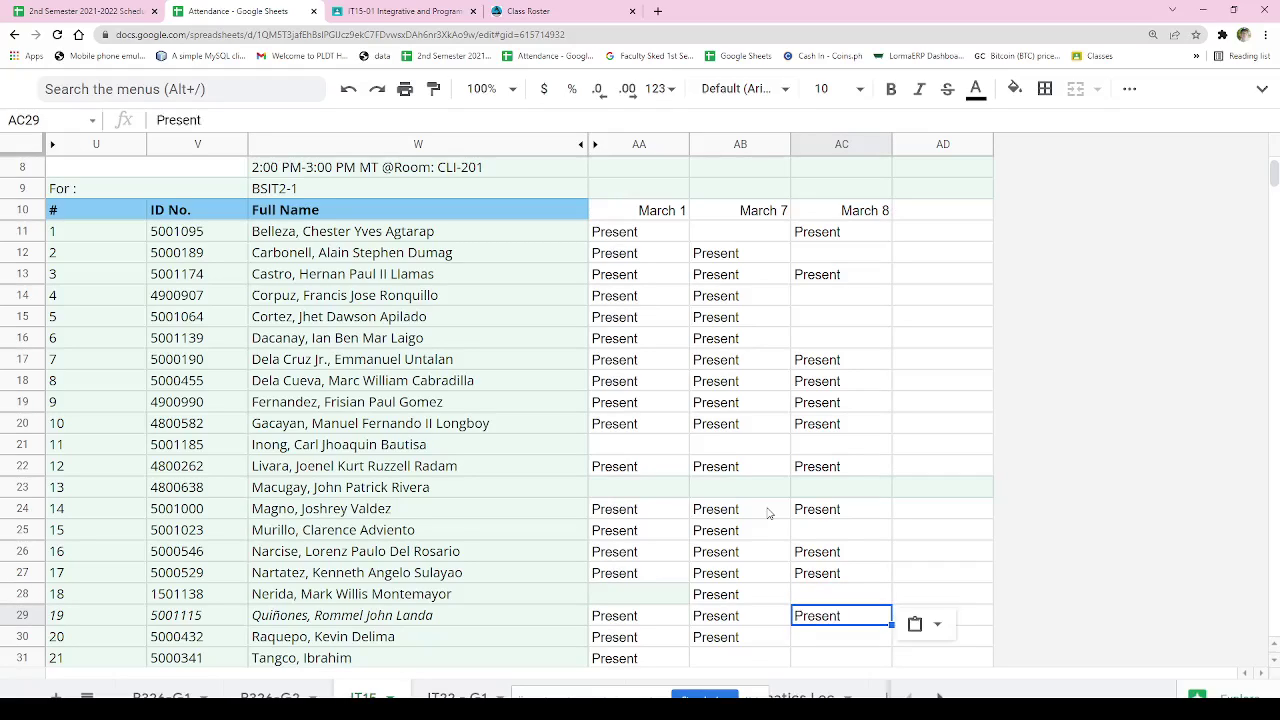
pyautogui.press('Down')
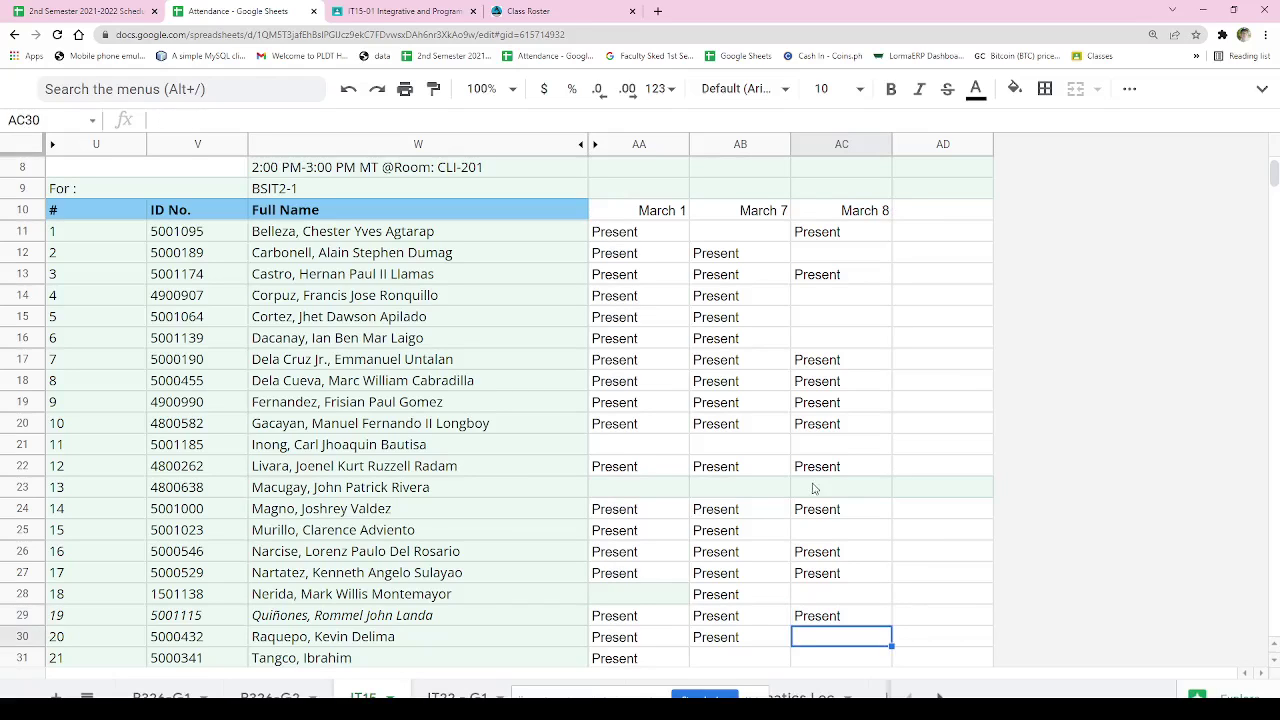
pyautogui.scroll(-5, 903, 485)
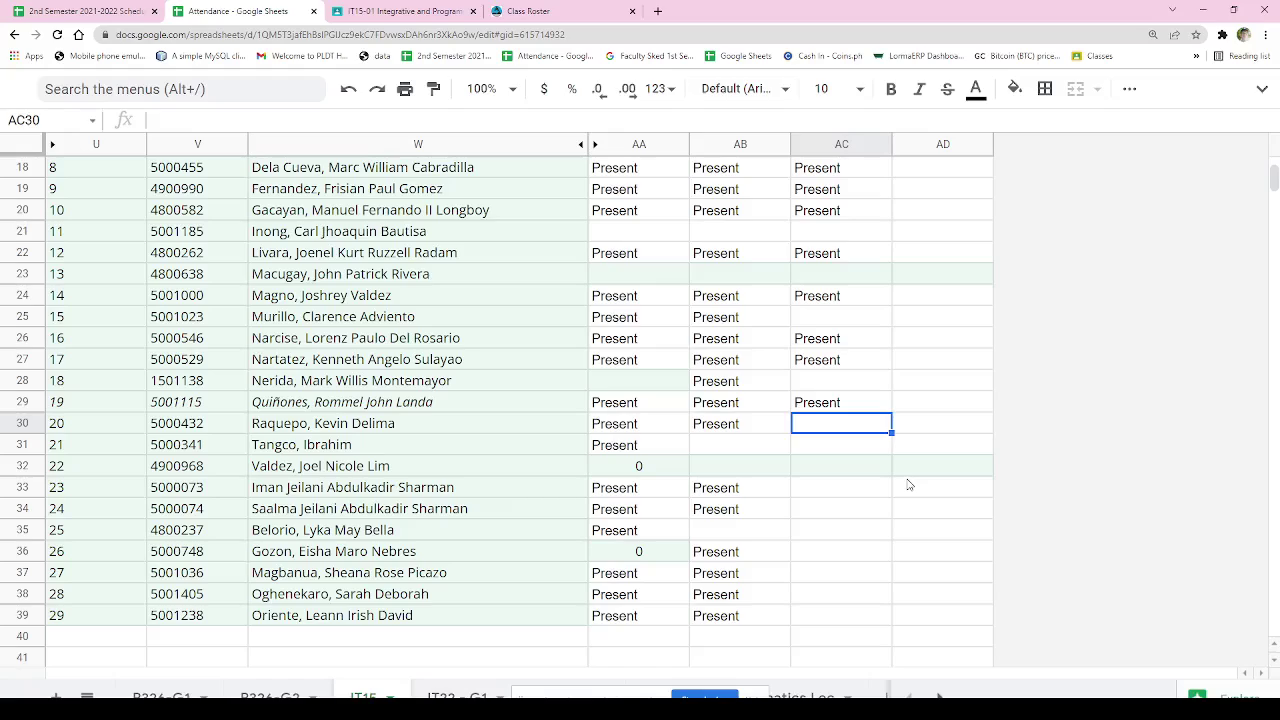
pyautogui.hotkey('ctrl', 'v')
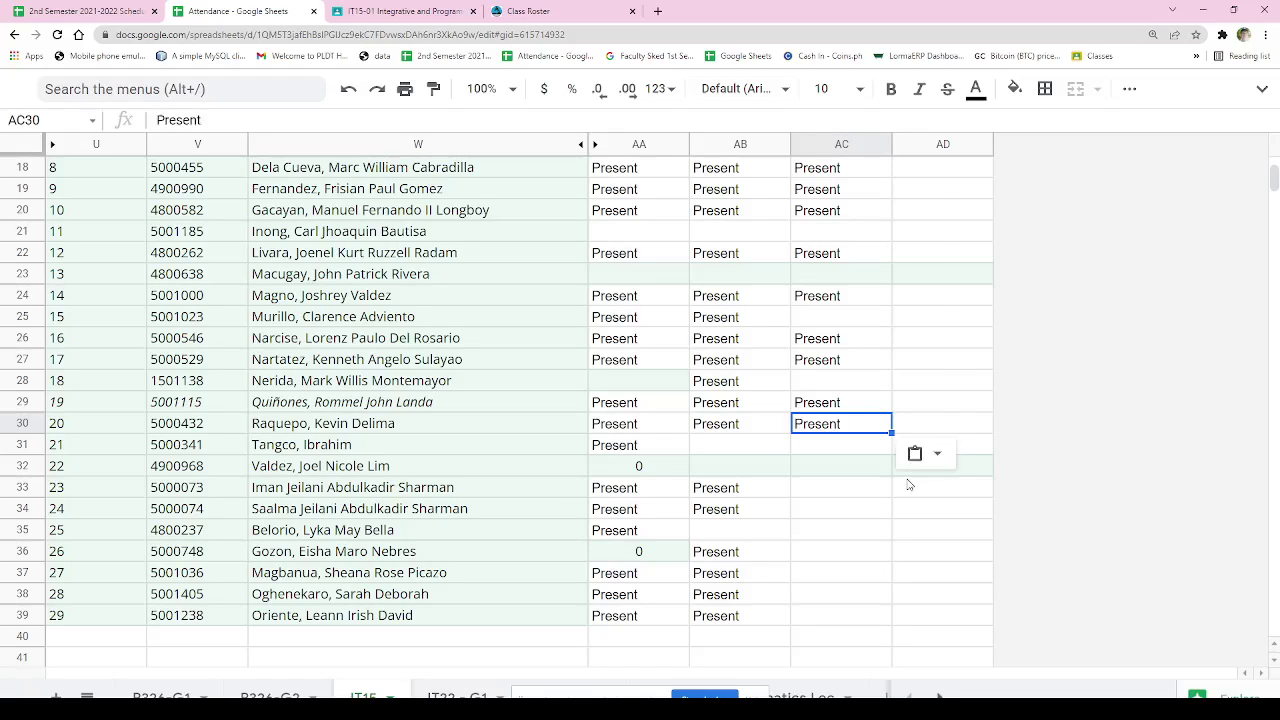
# - Leave student number 21 blank and search the IT15-01 people list in Google Classroom for the last name of student number 22
pyautogui.press('Down')
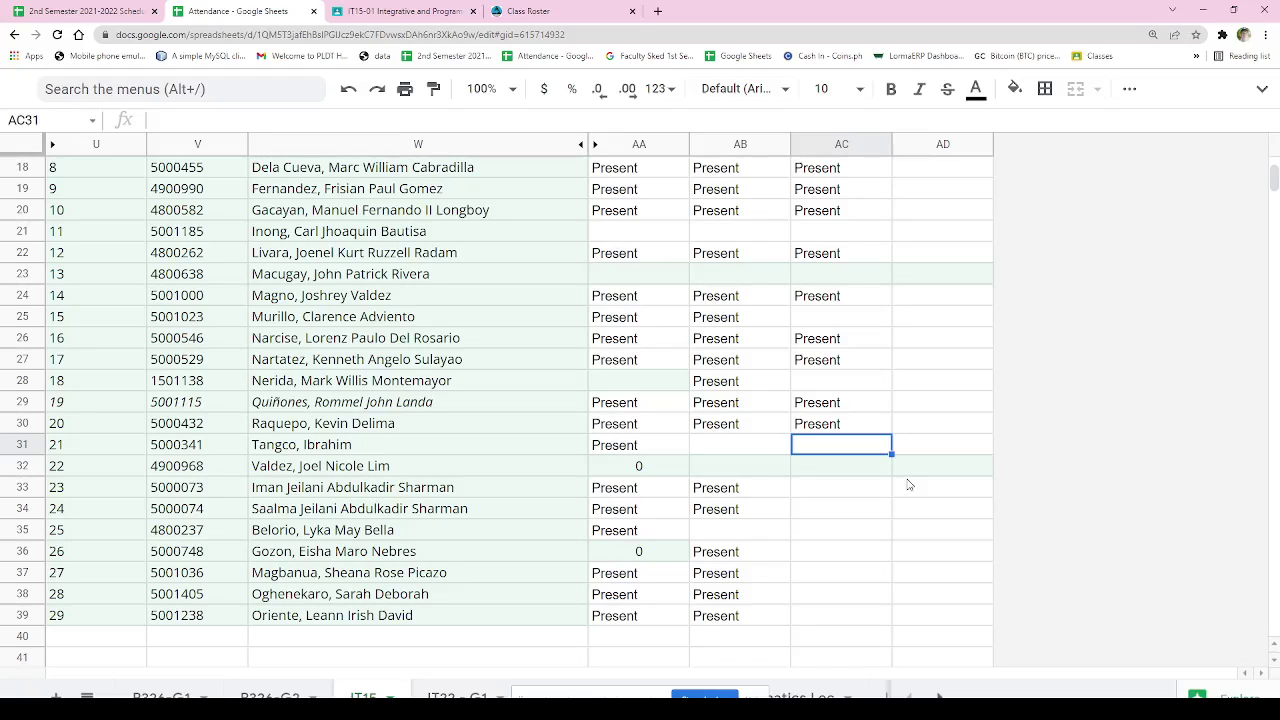
pyautogui.press('Down')
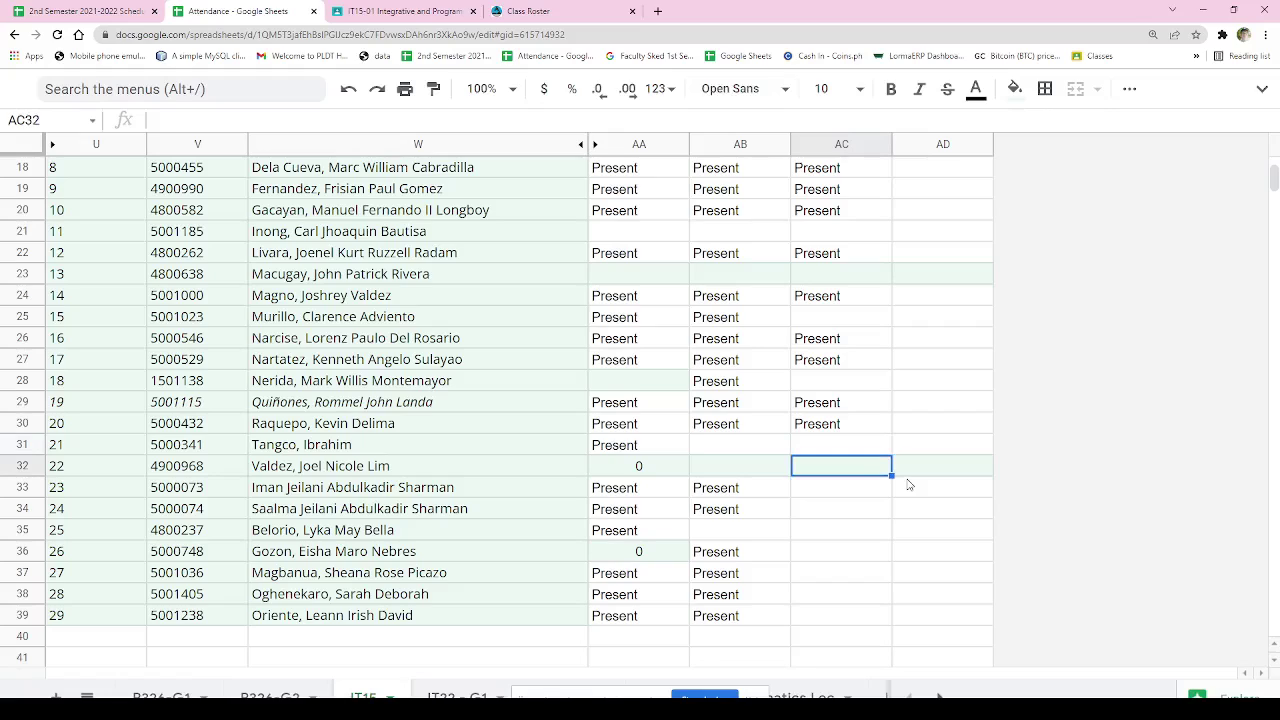
pyautogui.click(360, 11)
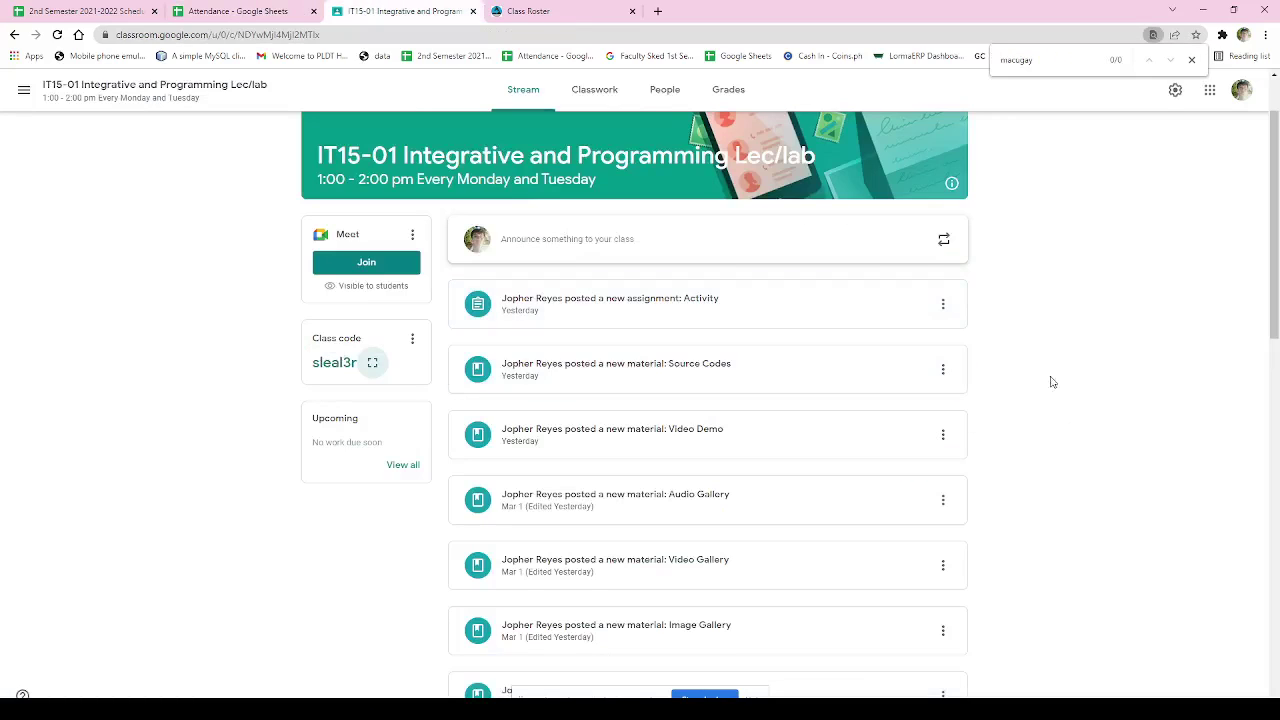
pyautogui.click(666, 92)
pyautogui.hotkey('ctrl', 'f')
pyautogui.write('valdez')
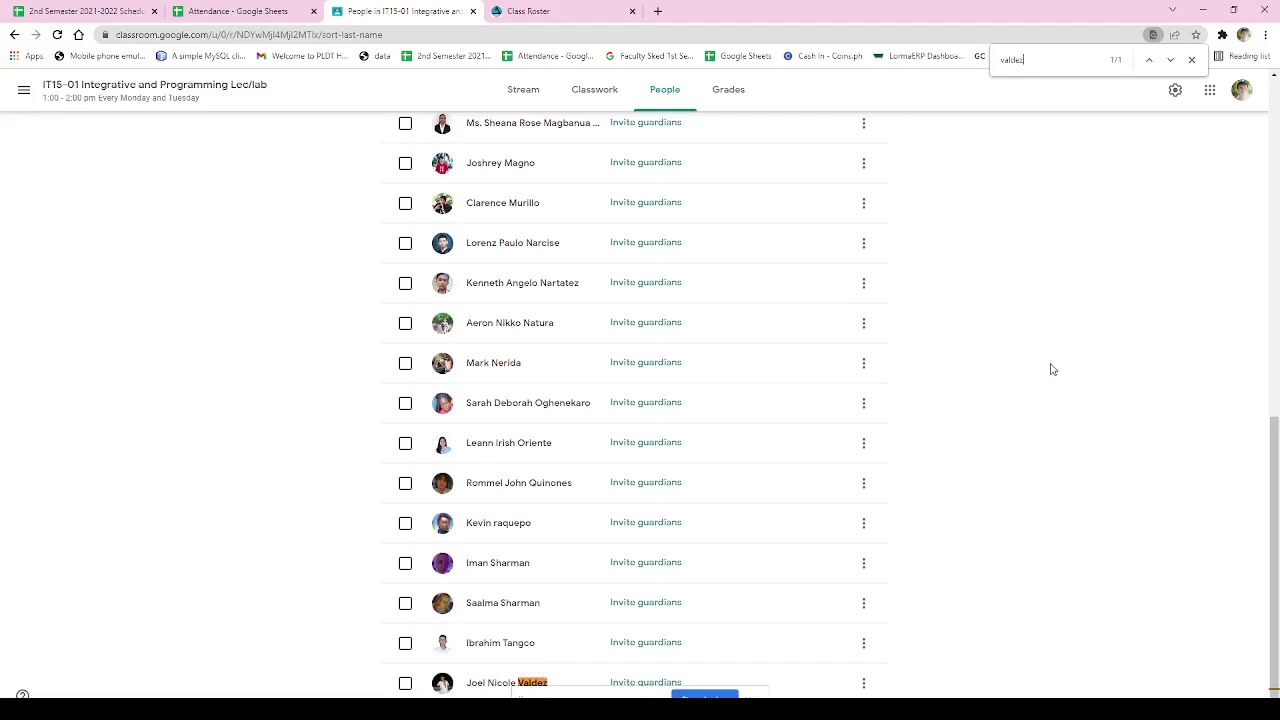
# - Back in the attendance sheet, enter 0 for student number 22 under March 8 in AC32 and March 7 in AB32
pyautogui.click(213, 10)
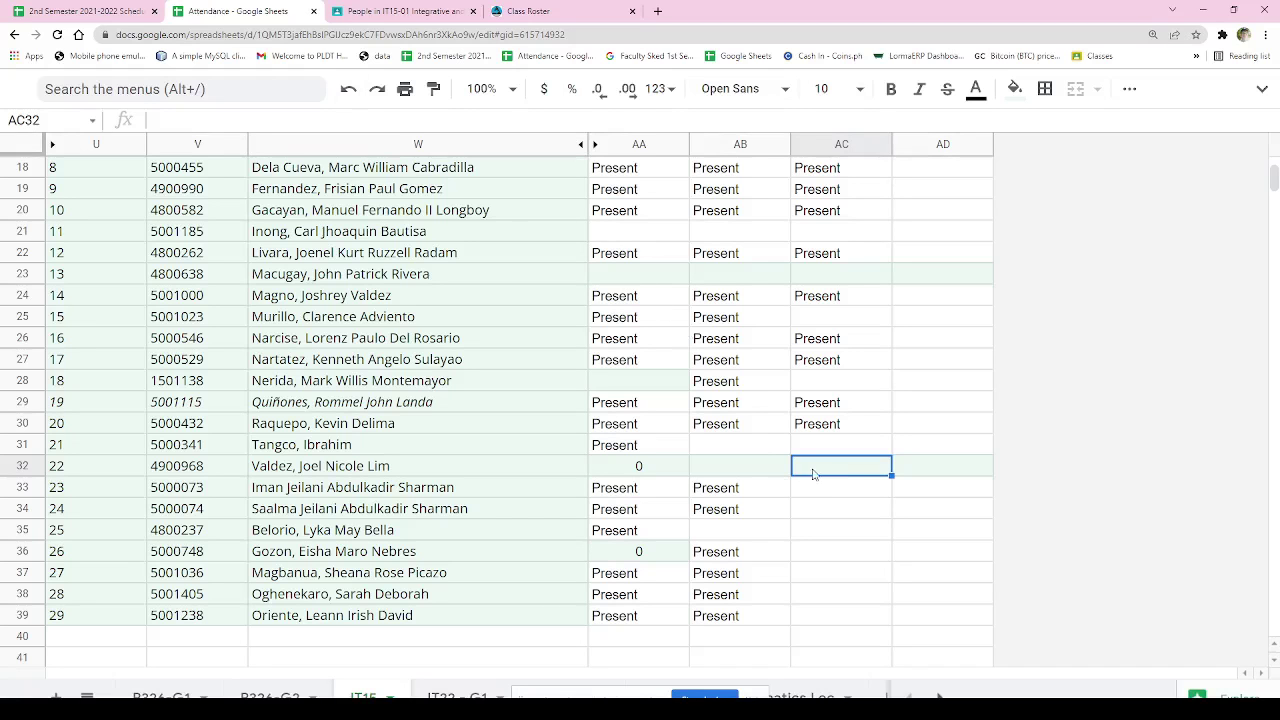
pyautogui.write('0')
pyautogui.click(780, 466)
pyautogui.write('0')
# - Mark student numbers 23 and 24 as Present for March 8 in AC33 and AC34
pyautogui.click(839, 495)
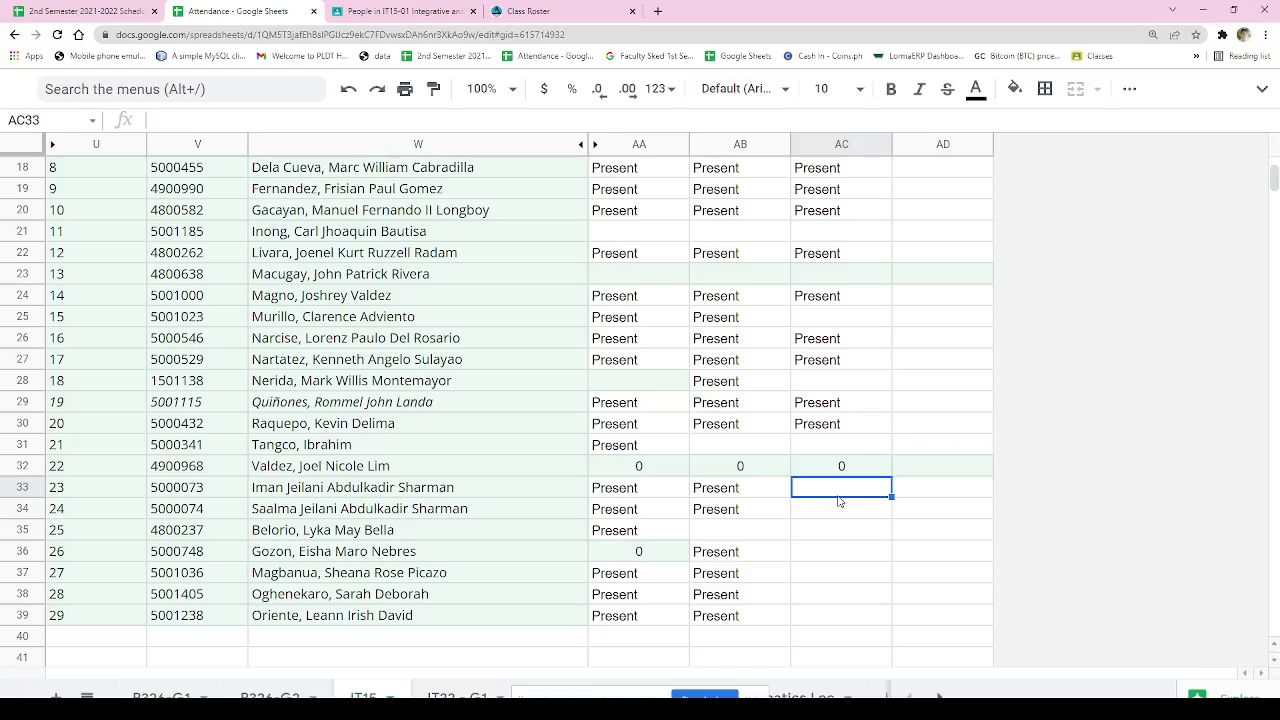
pyautogui.write('Present')
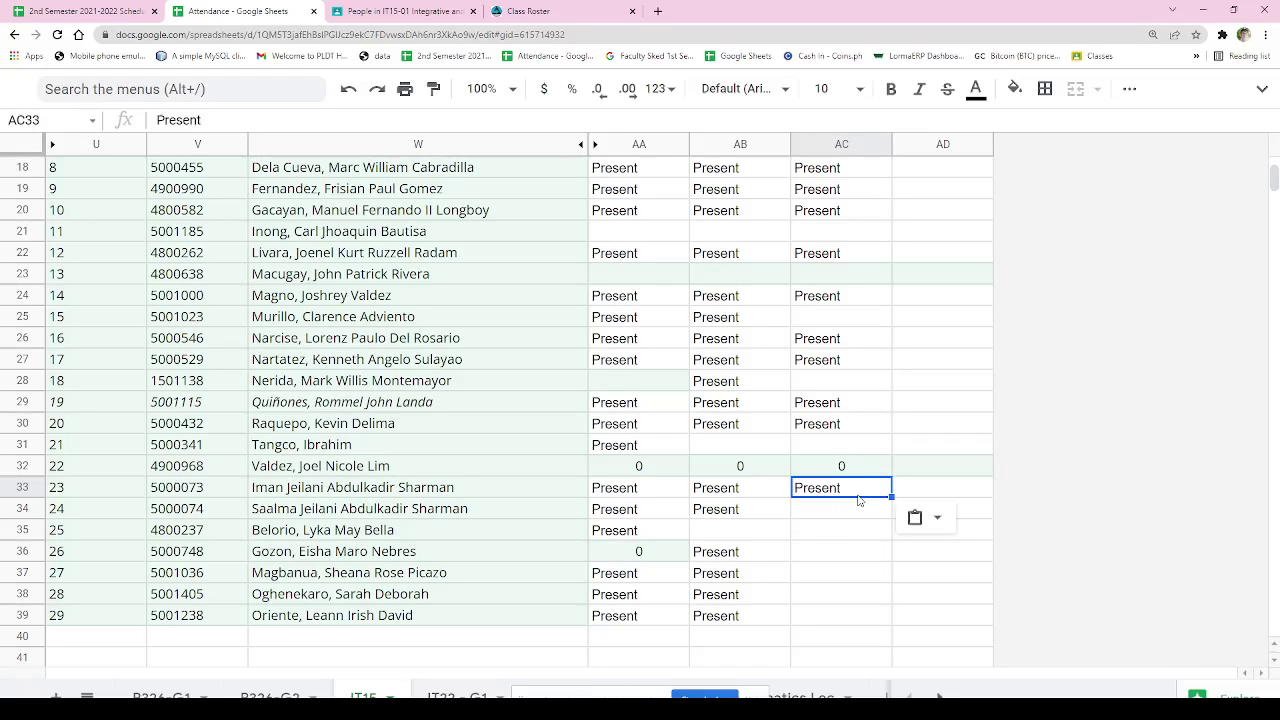
pyautogui.click(846, 516)
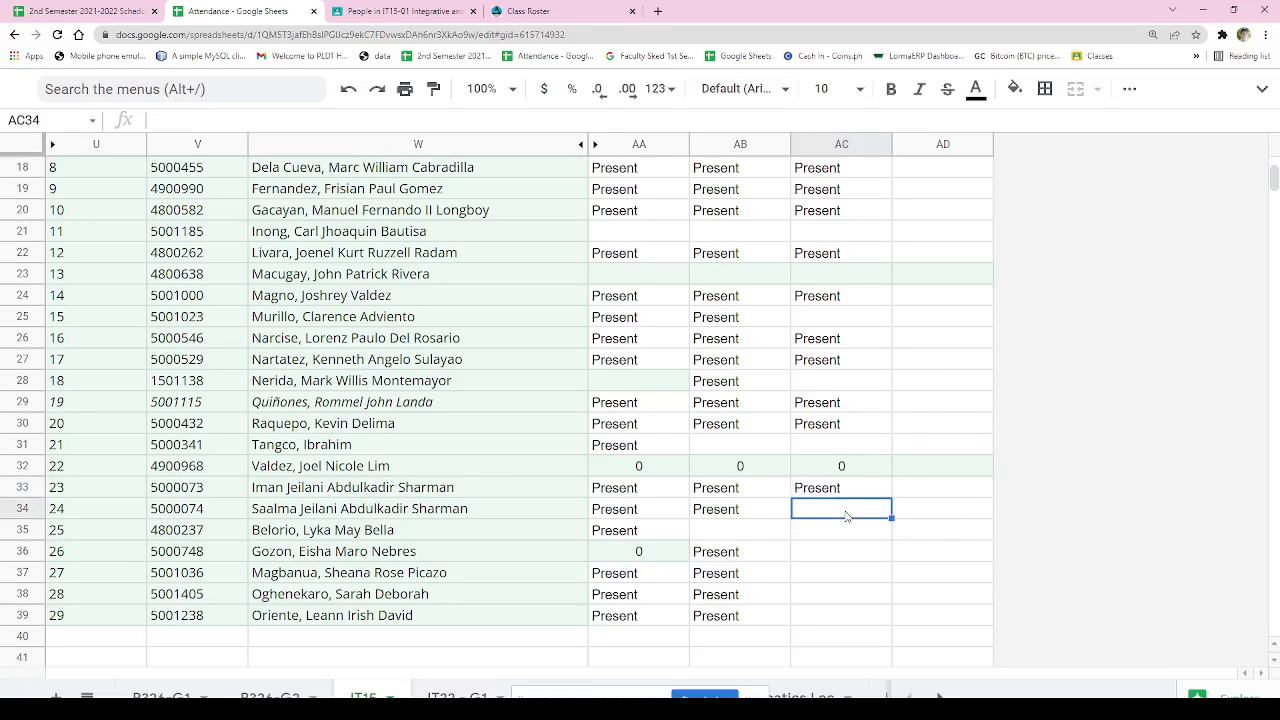
pyautogui.write('Present')
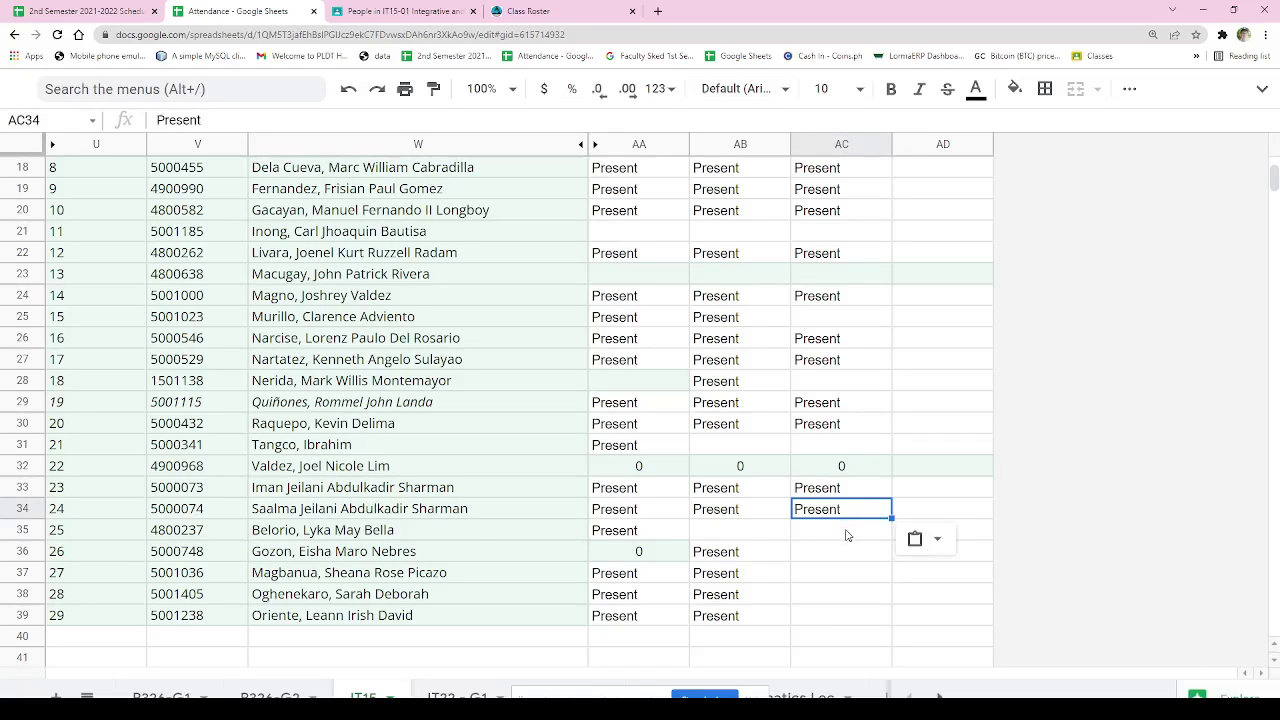
# - Mark student numbers 25, 26 and 27 as Present for March 8 in AC35:AC37, leaving numbers 28 and 29 blank
pyautogui.click(846, 535)
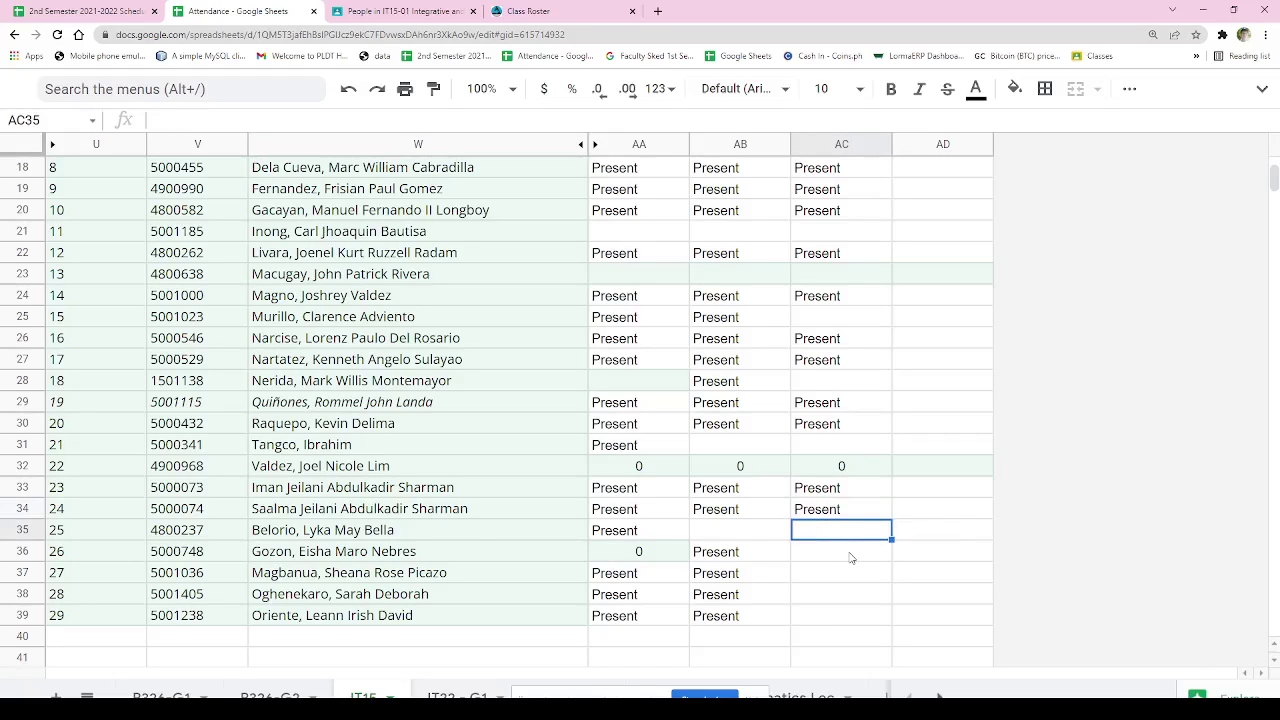
pyautogui.click(850, 556)
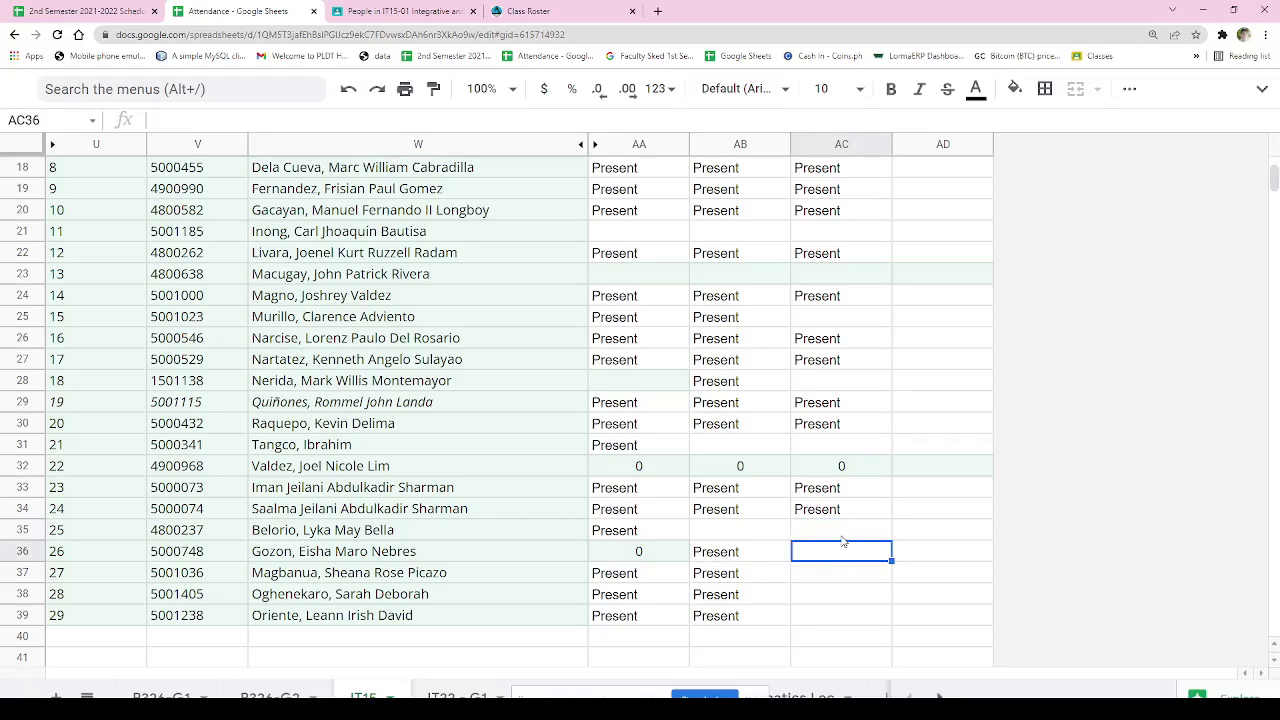
pyautogui.click(840, 538)
pyautogui.write('Present')
pyautogui.click(840, 560)
pyautogui.write('Present')
pyautogui.click(840, 576)
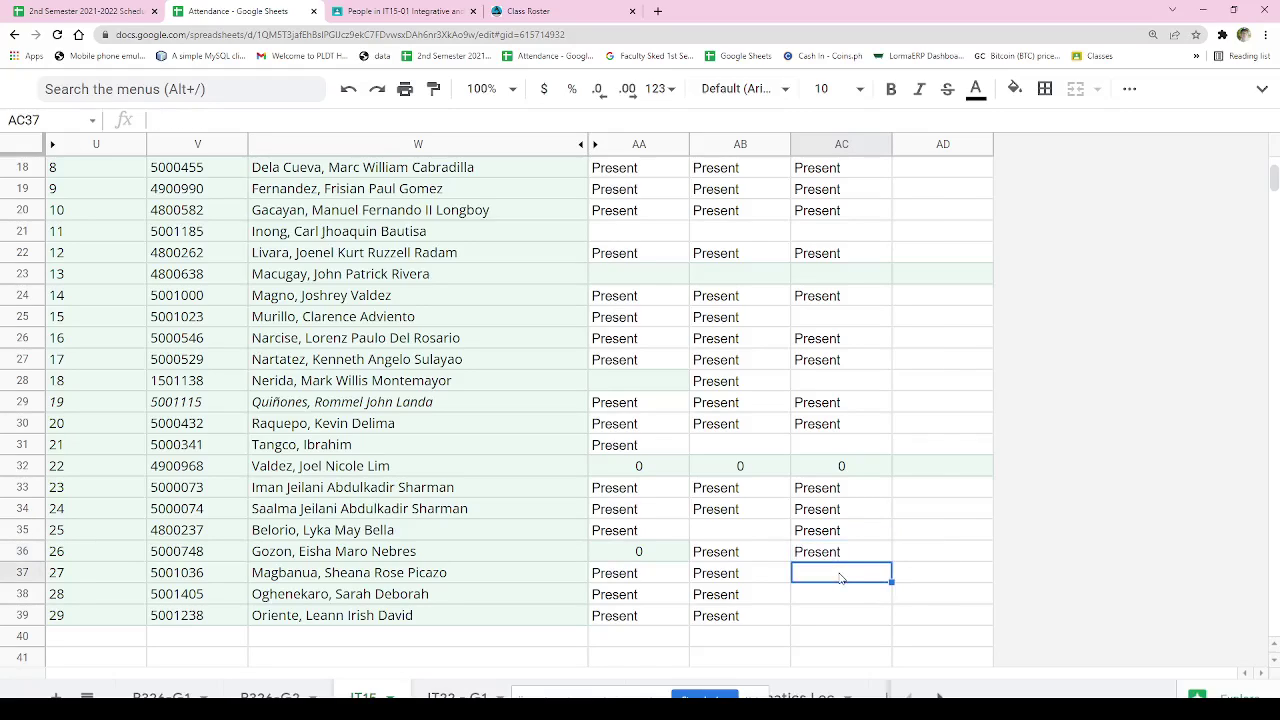
pyautogui.write('Present')
pyautogui.click(842, 594)
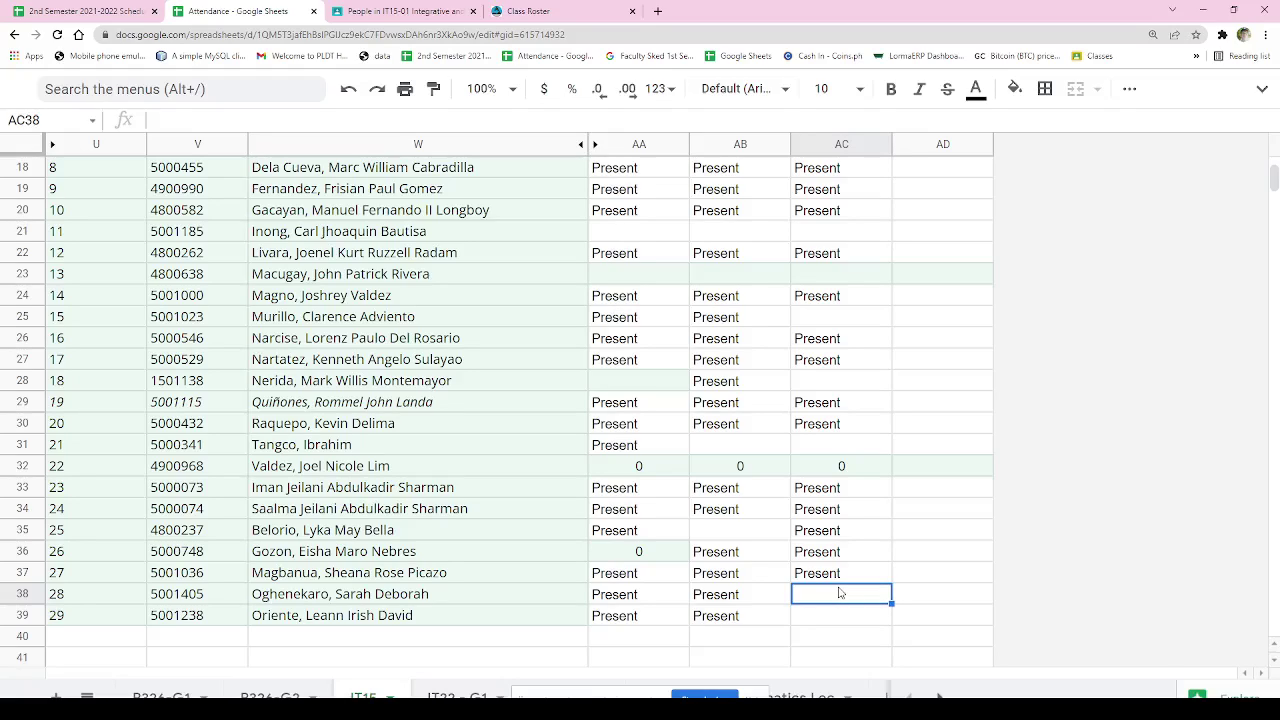
pyautogui.click(840, 616)
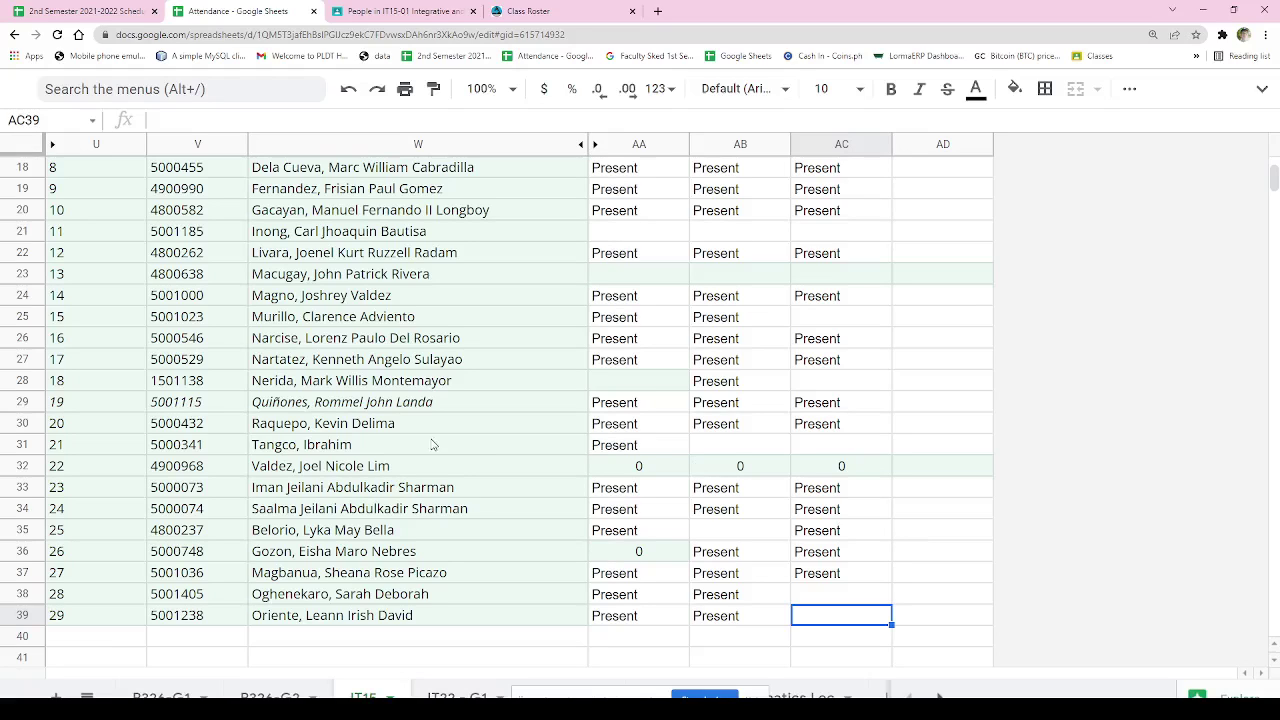
pyautogui.click(410, 466)
pyautogui.scroll(5, 640, 380)
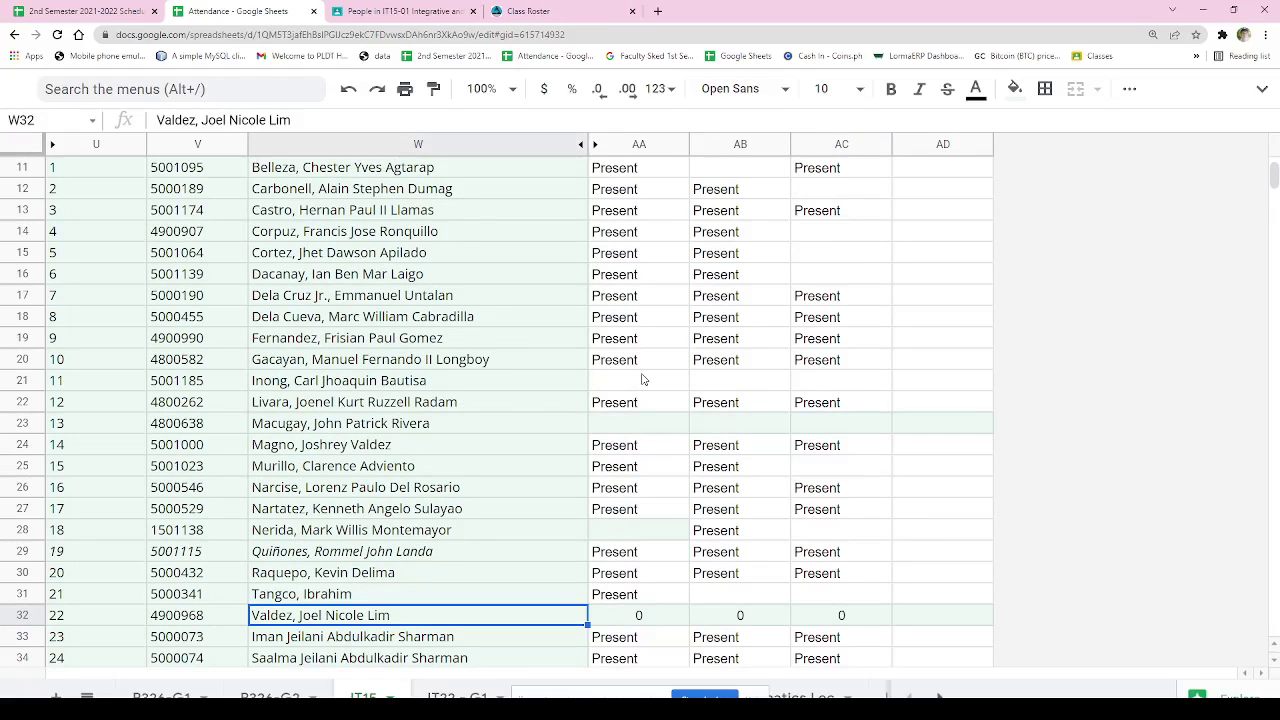
pyautogui.scroll(-5, 643, 375)
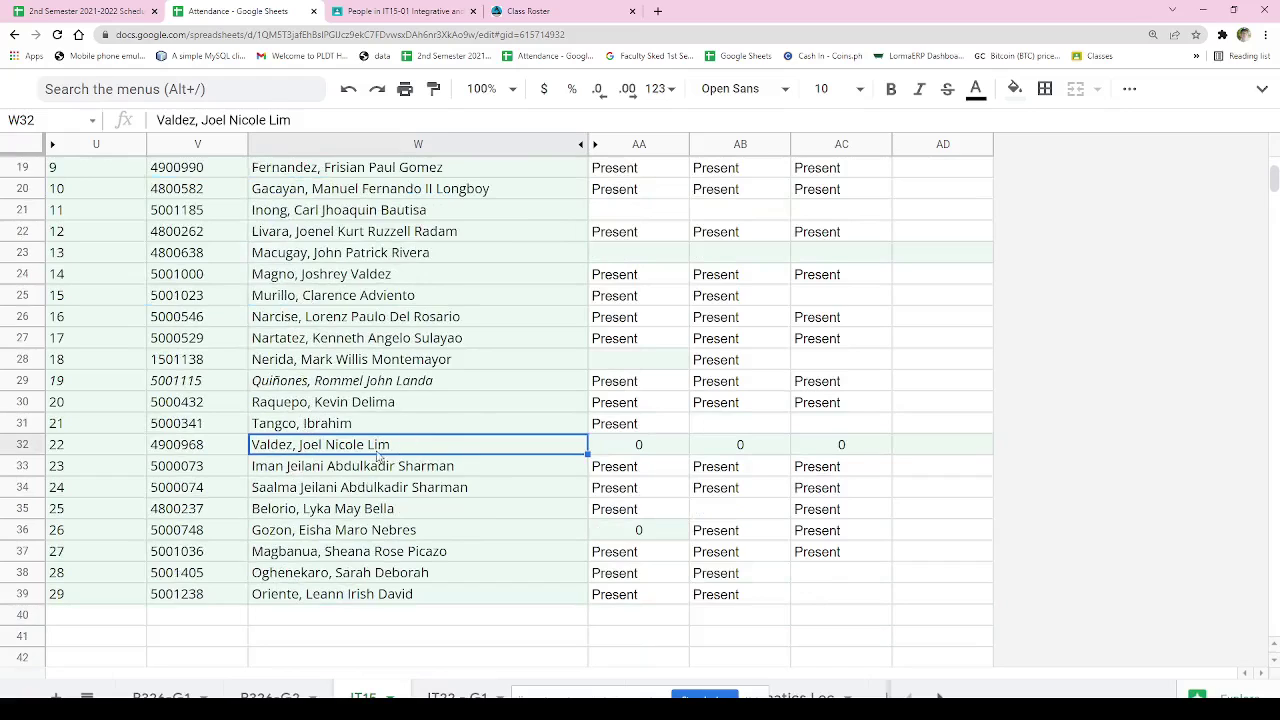
# - Return to the class roster and close the open profile of student number 13
pyautogui.click(556, 10)
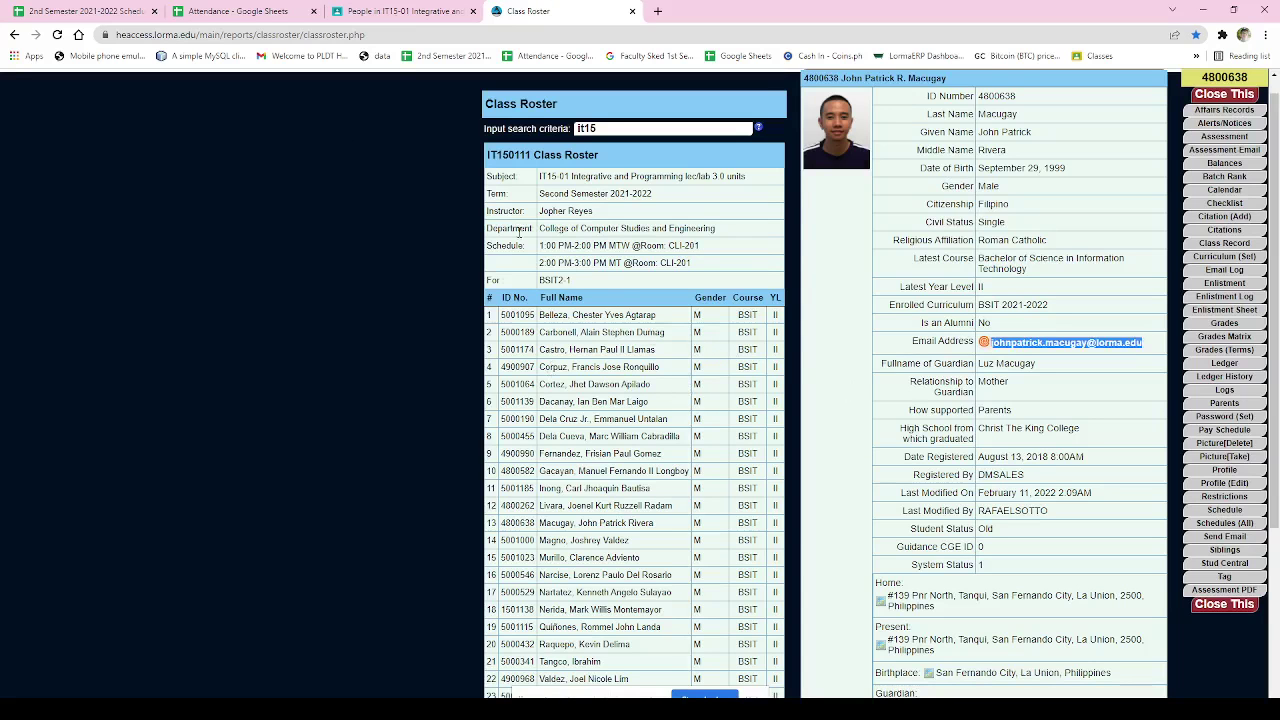
pyautogui.click(390, 10)
pyautogui.click(270, 8)
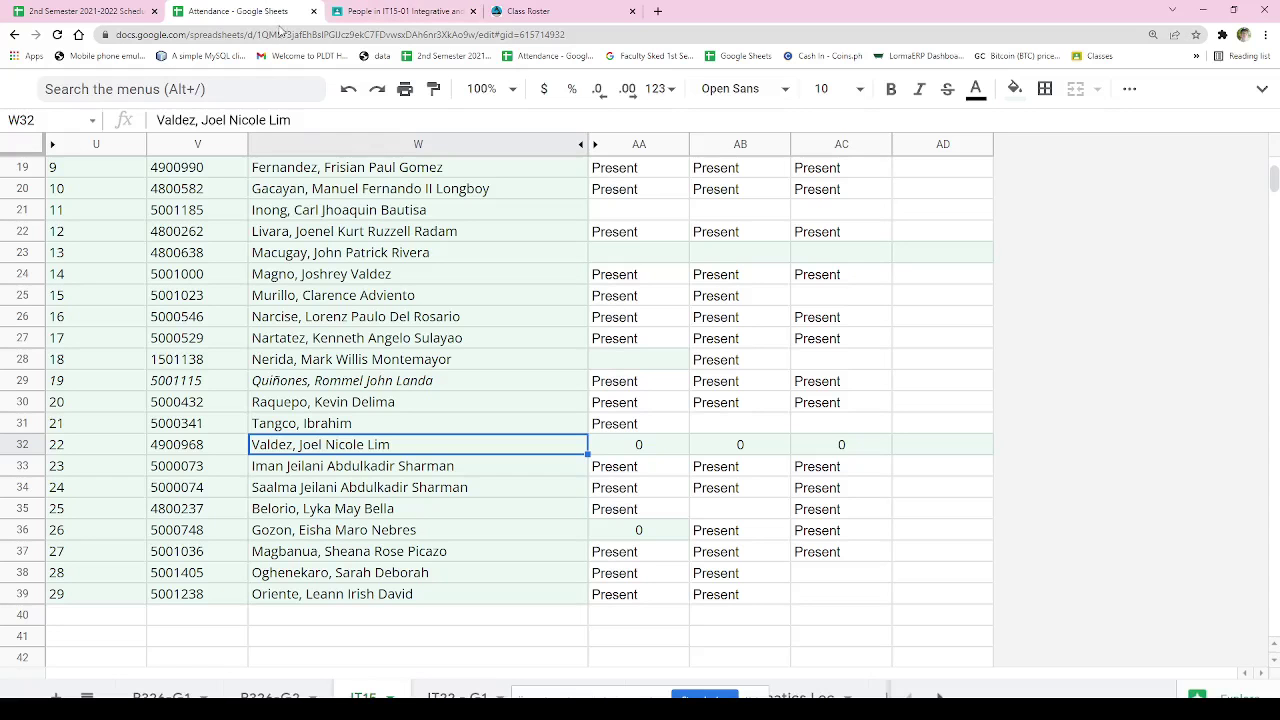
pyautogui.click(540, 10)
pyautogui.scroll(-2, 603, 487)
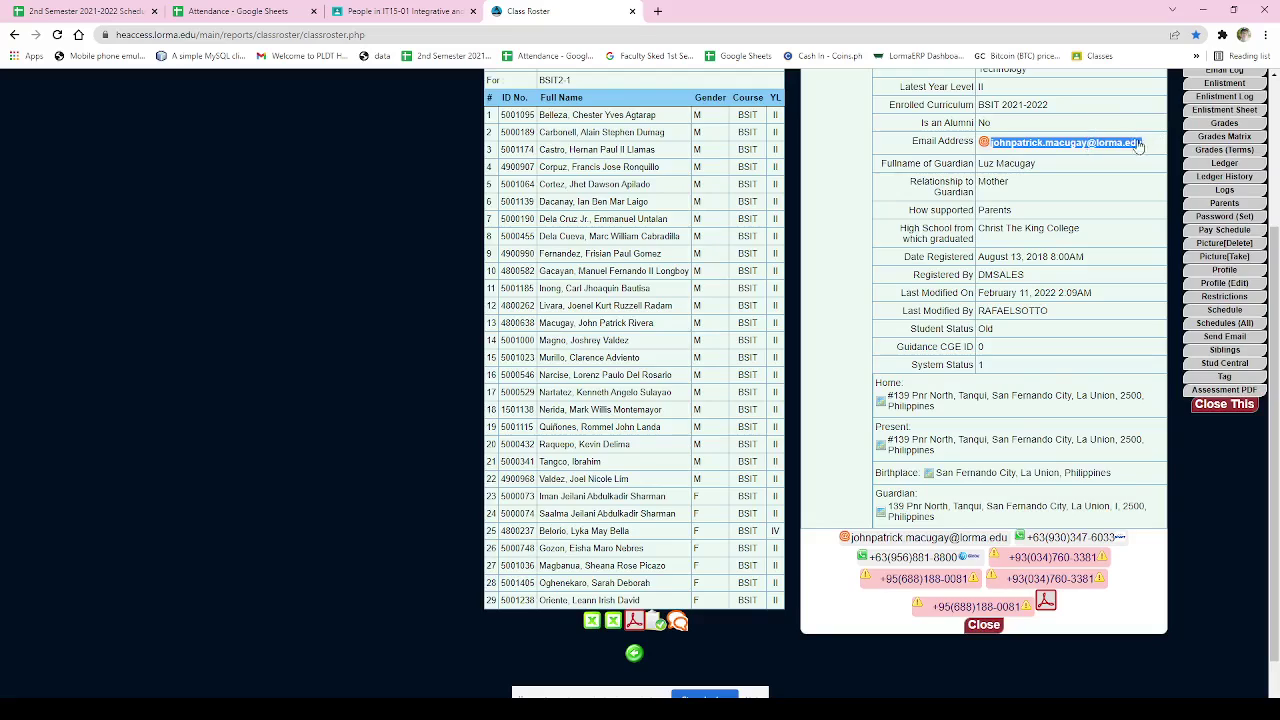
pyautogui.scroll(2, 685, 365)
pyautogui.click(685, 365)
# - Open the roster profile of student number 22, select the student's e-mail address and close the profile
pyautogui.scroll(-3, 685, 365)
pyautogui.scroll(2, 570, 405)
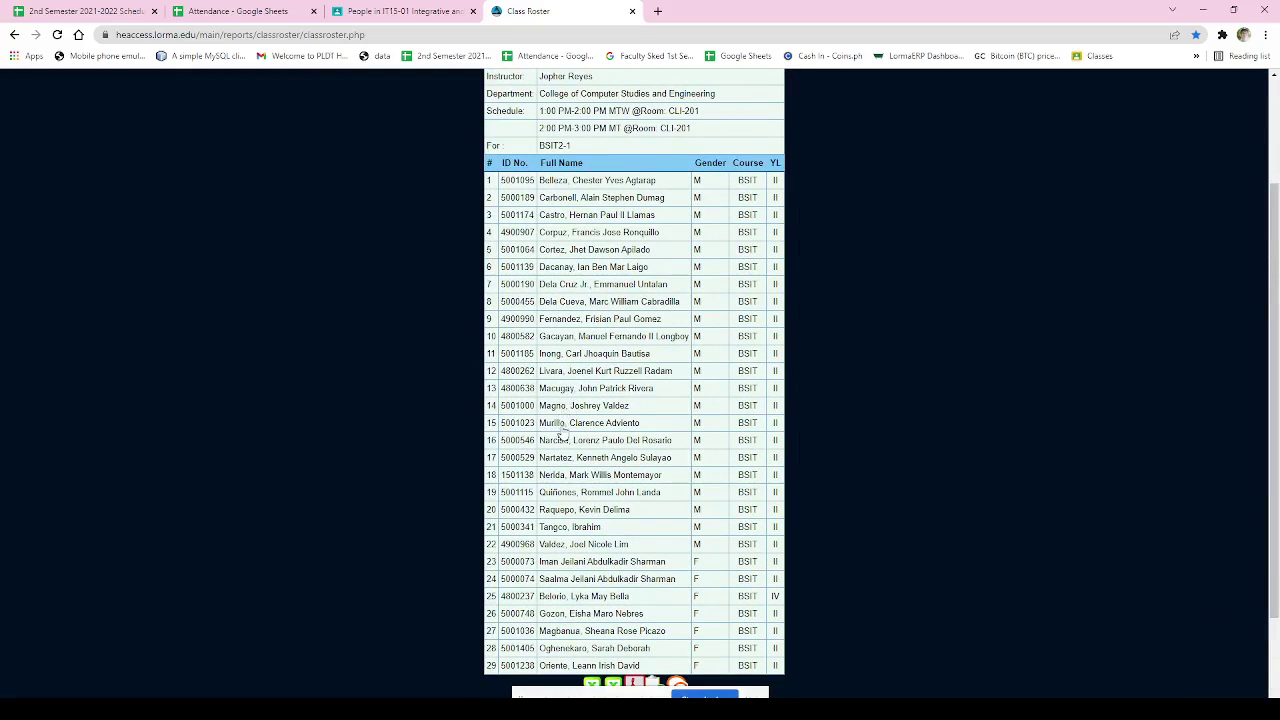
pyautogui.doubleClick(578, 544)
pyautogui.click(1220, 470)
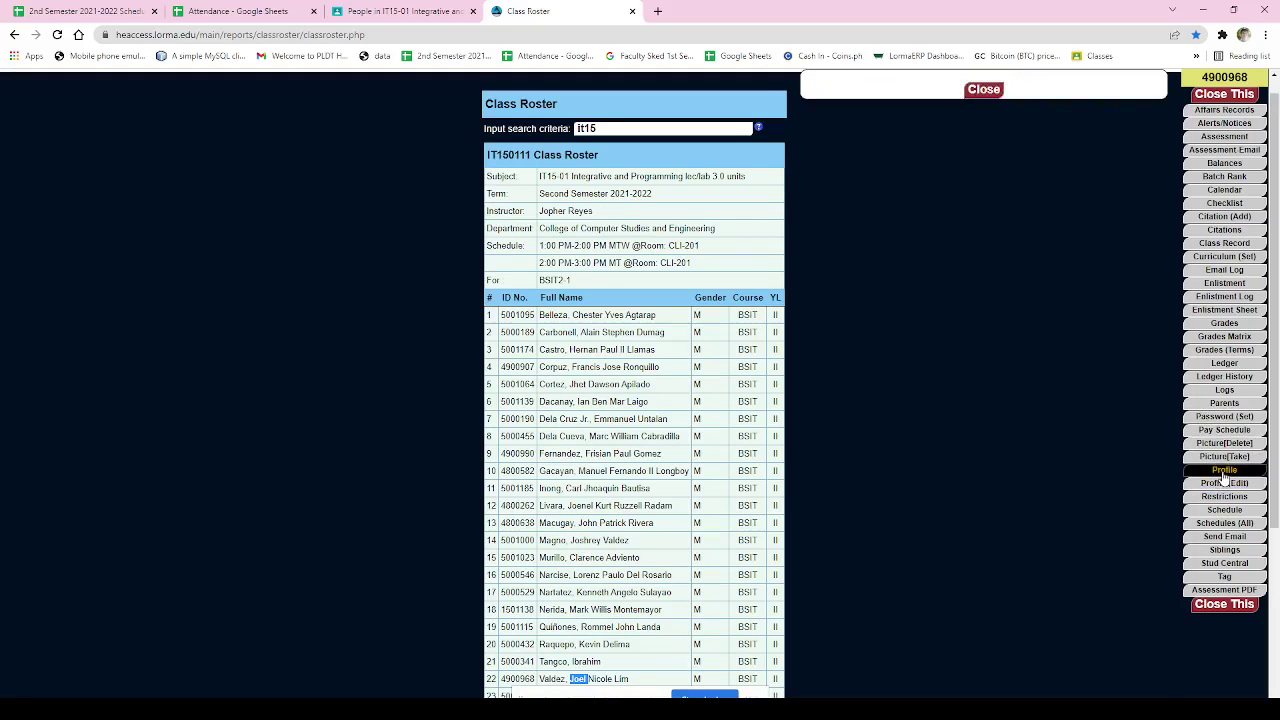
pyautogui.moveTo(1124, 336); pyautogui.dragTo(1020, 336)
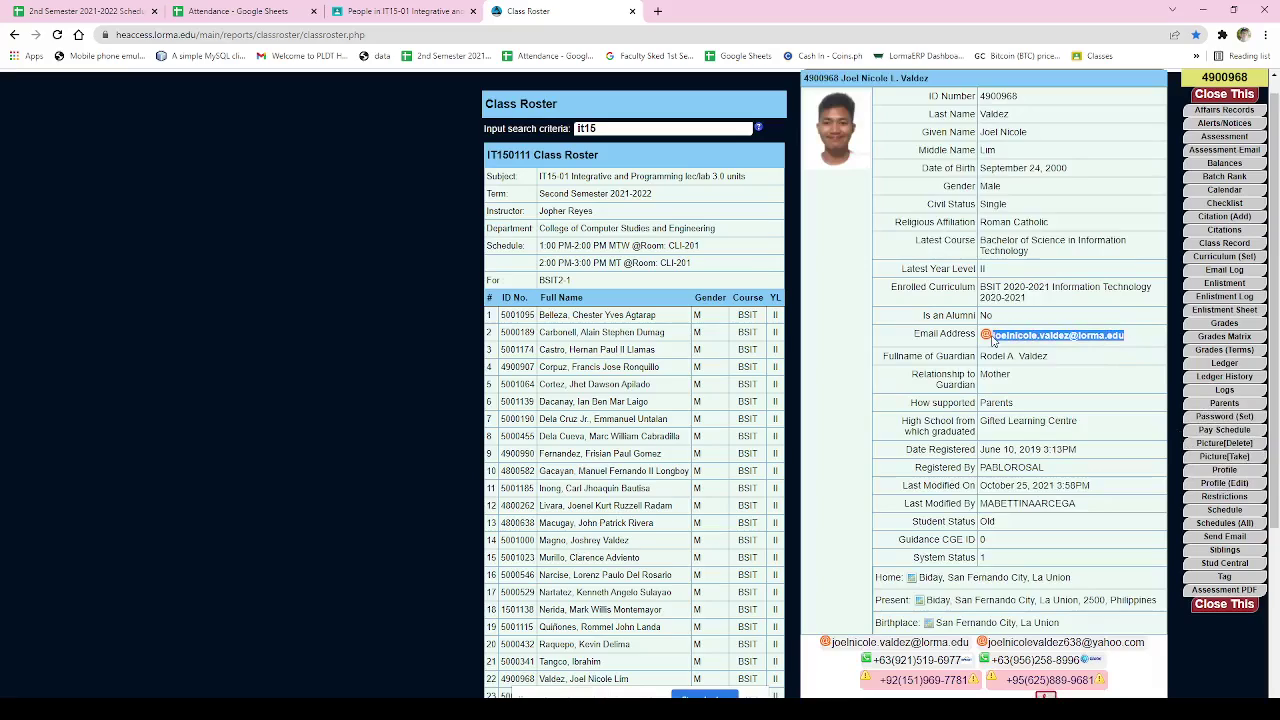
pyautogui.click(1222, 95)
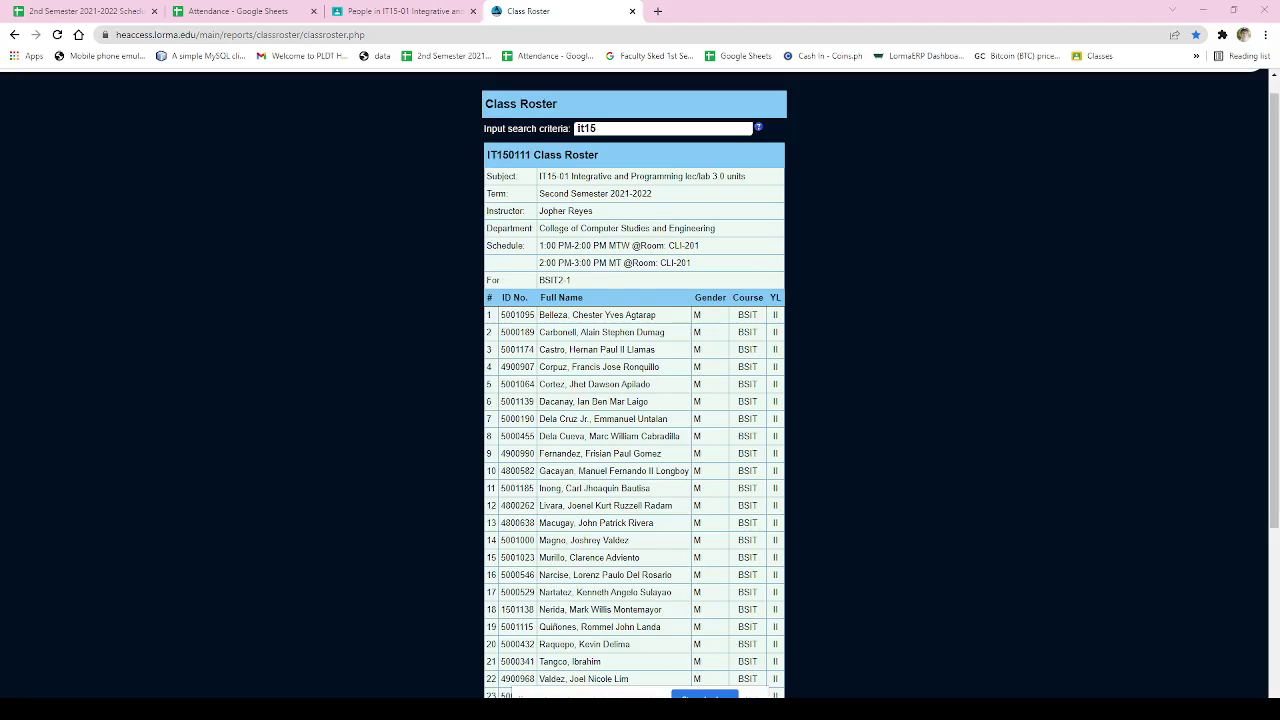
# - Copy the class invite link from the enlarged class code in the IT15-01 stream in Google Classroom and close the code window
pyautogui.click(400, 11)
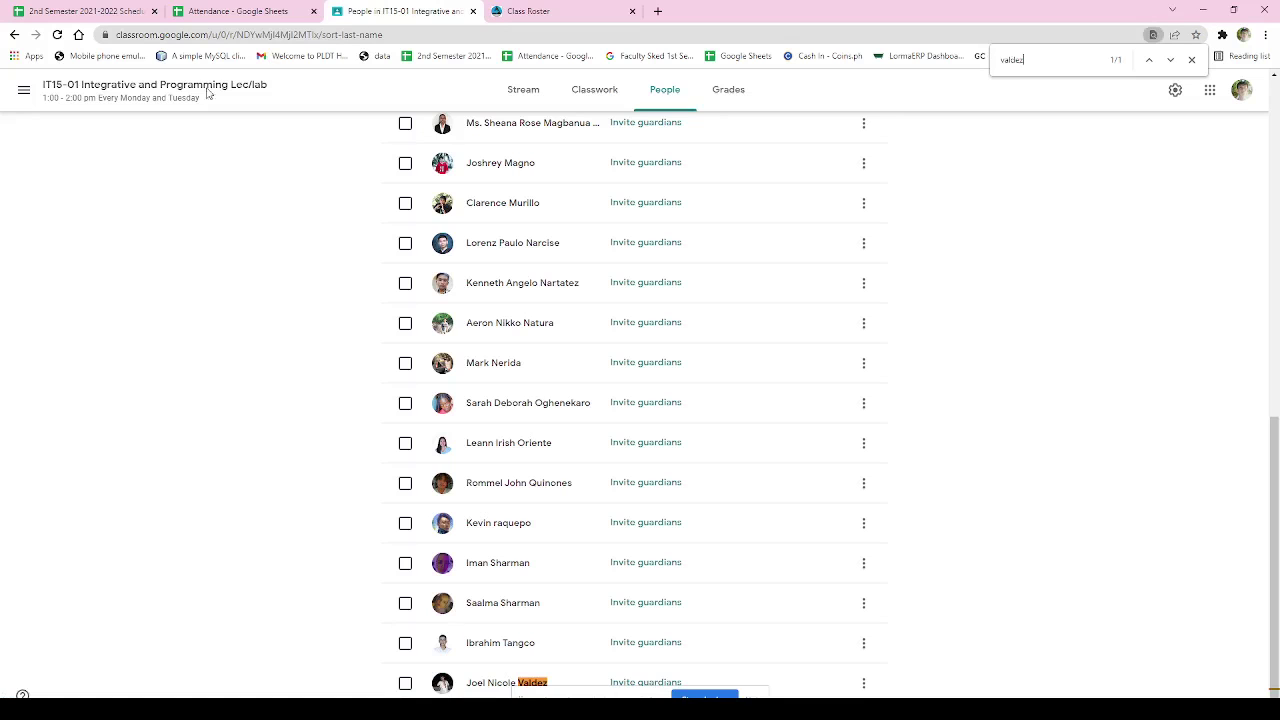
pyautogui.scroll(8, 177, 311)
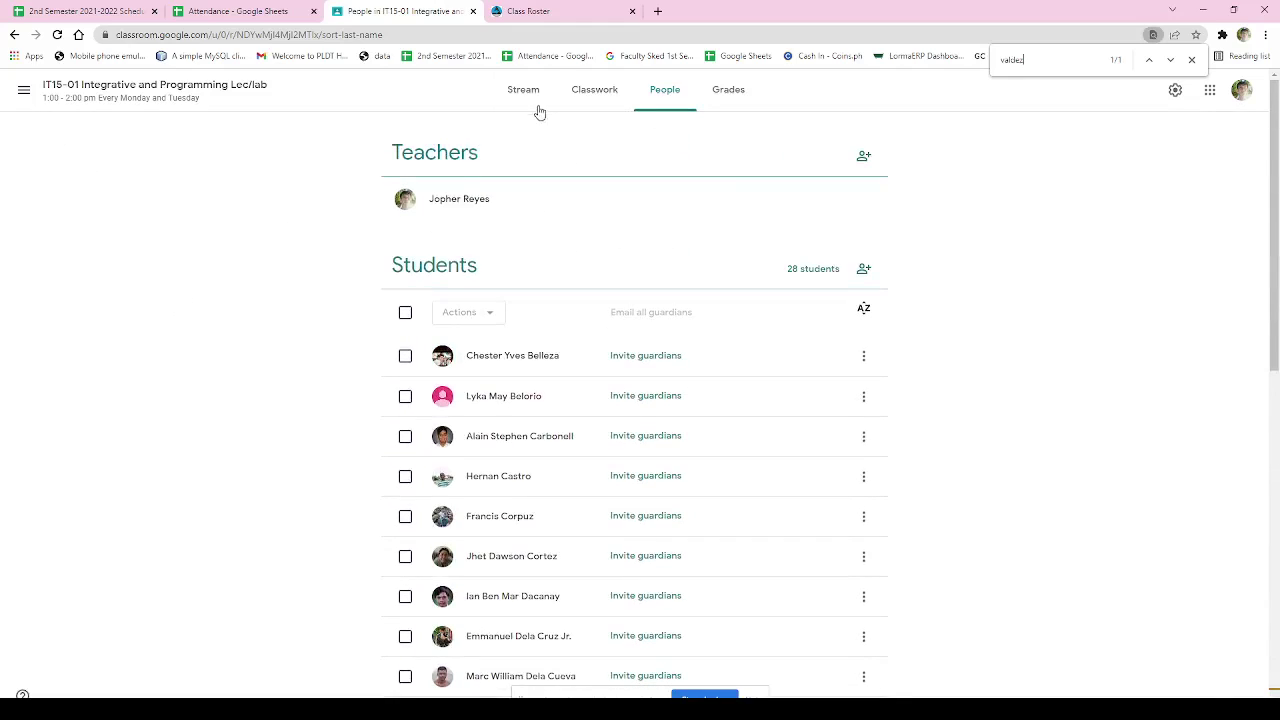
pyautogui.click(523, 90)
pyautogui.click(579, 92)
pyautogui.click(518, 100)
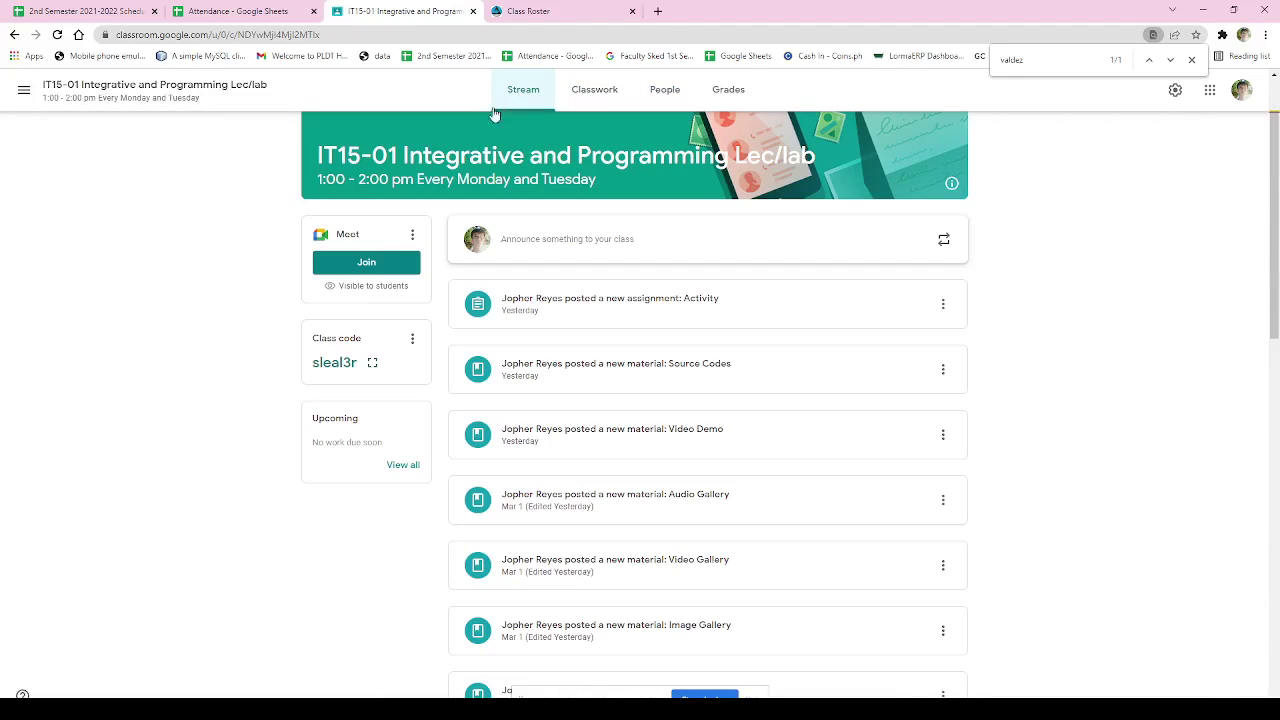
pyautogui.click(372, 362)
pyautogui.click(772, 476)
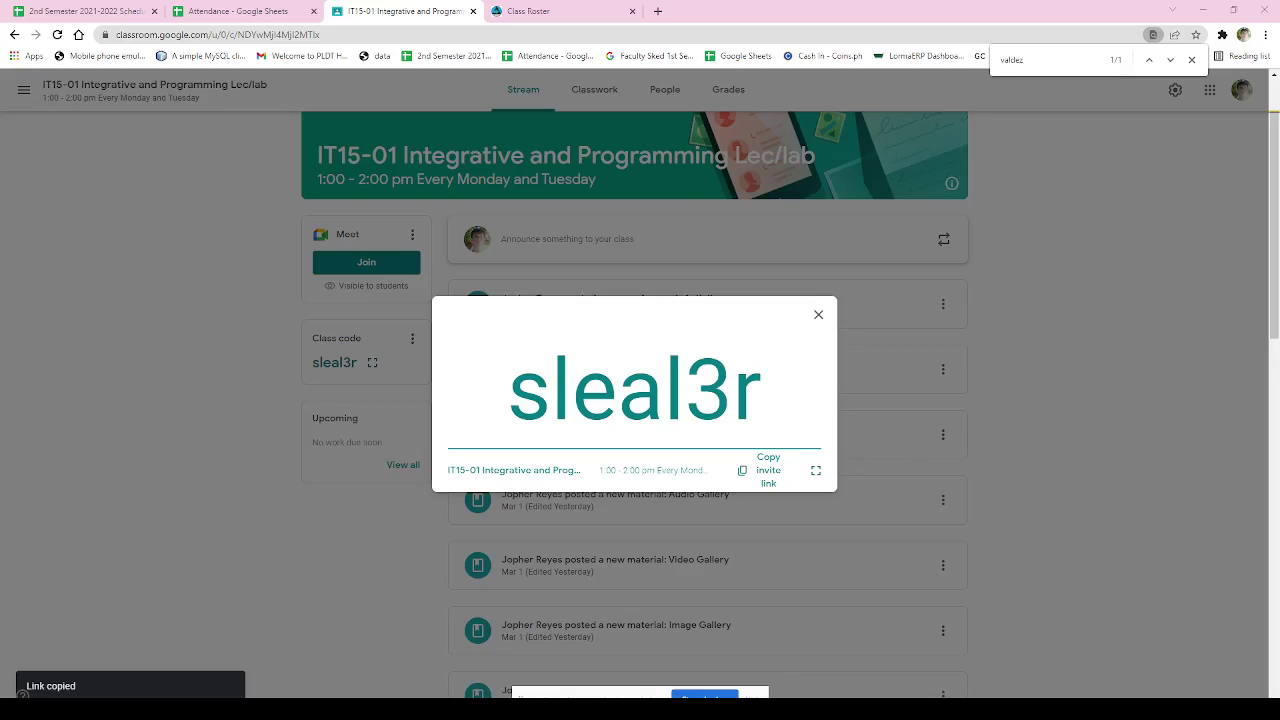
pyautogui.click(100, 10)
pyautogui.scroll(-3, 364, 359)
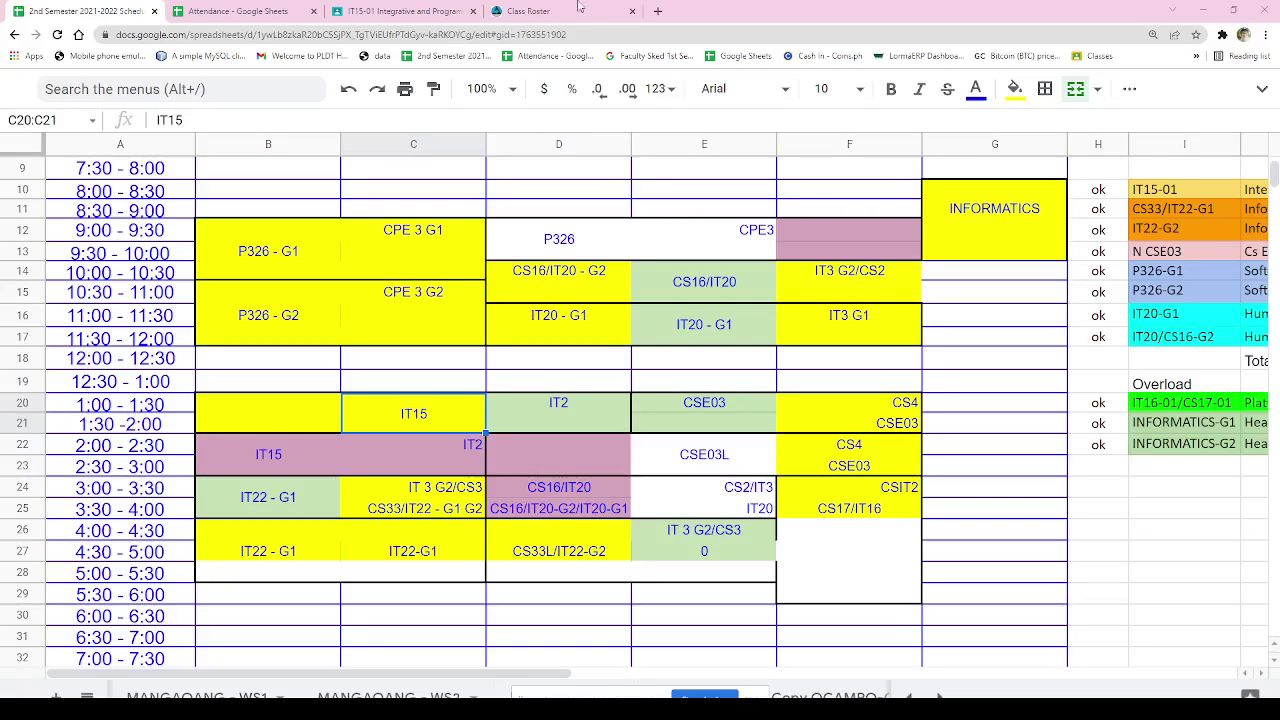
pyautogui.click(397, 8)
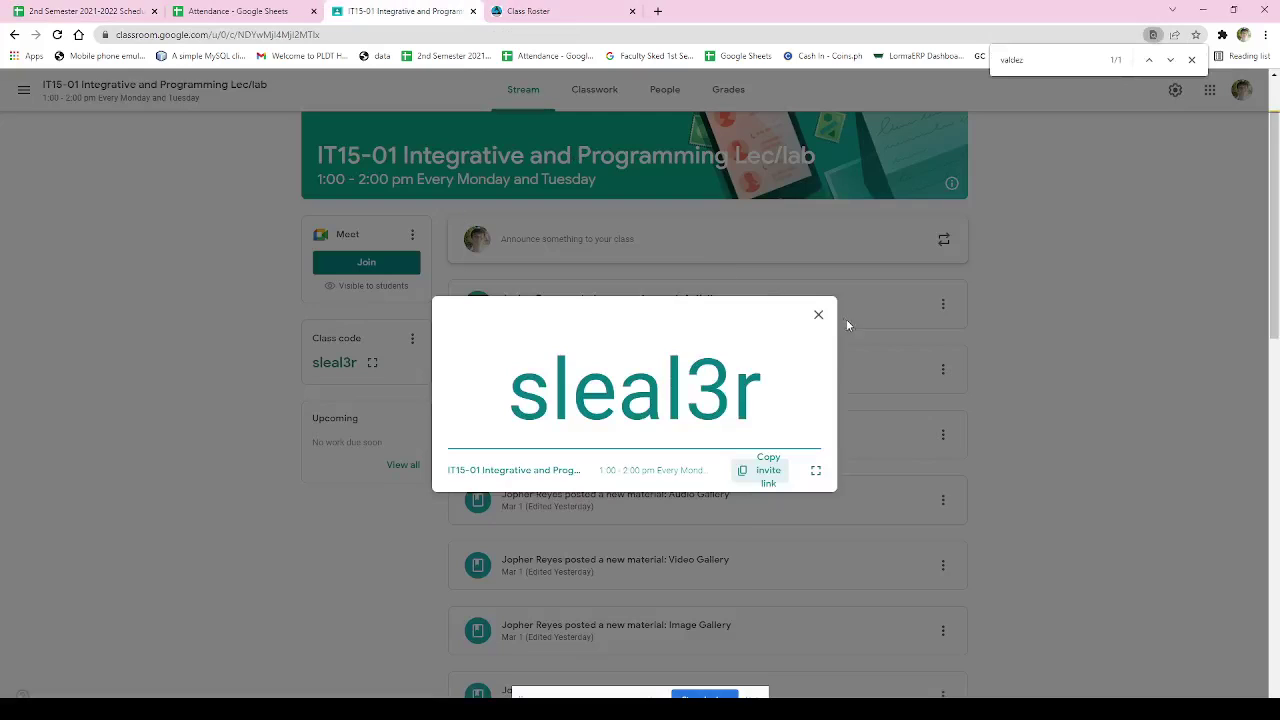
pyautogui.click(818, 314)
# - Go through the blank March 8 cells in column AC of the attendance sheet to check the unmarked students
pyautogui.click(262, 8)
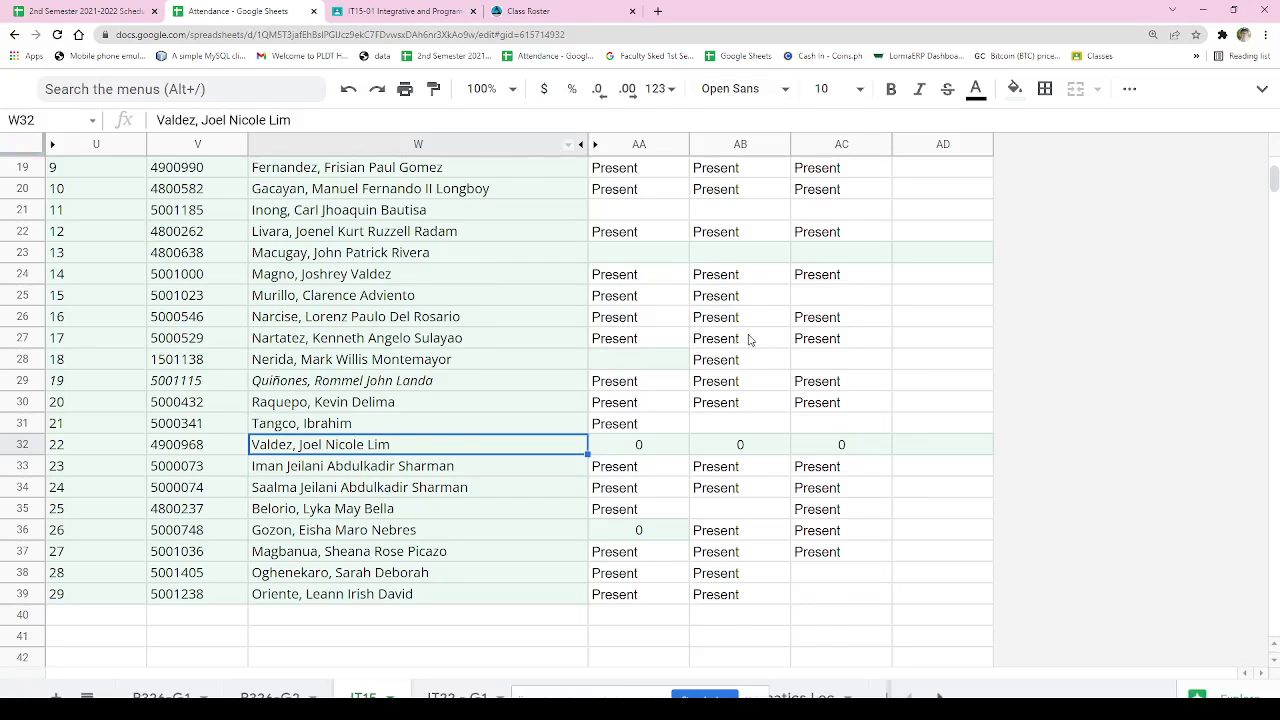
pyautogui.scroll(1, 751, 337)
pyautogui.click(824, 284)
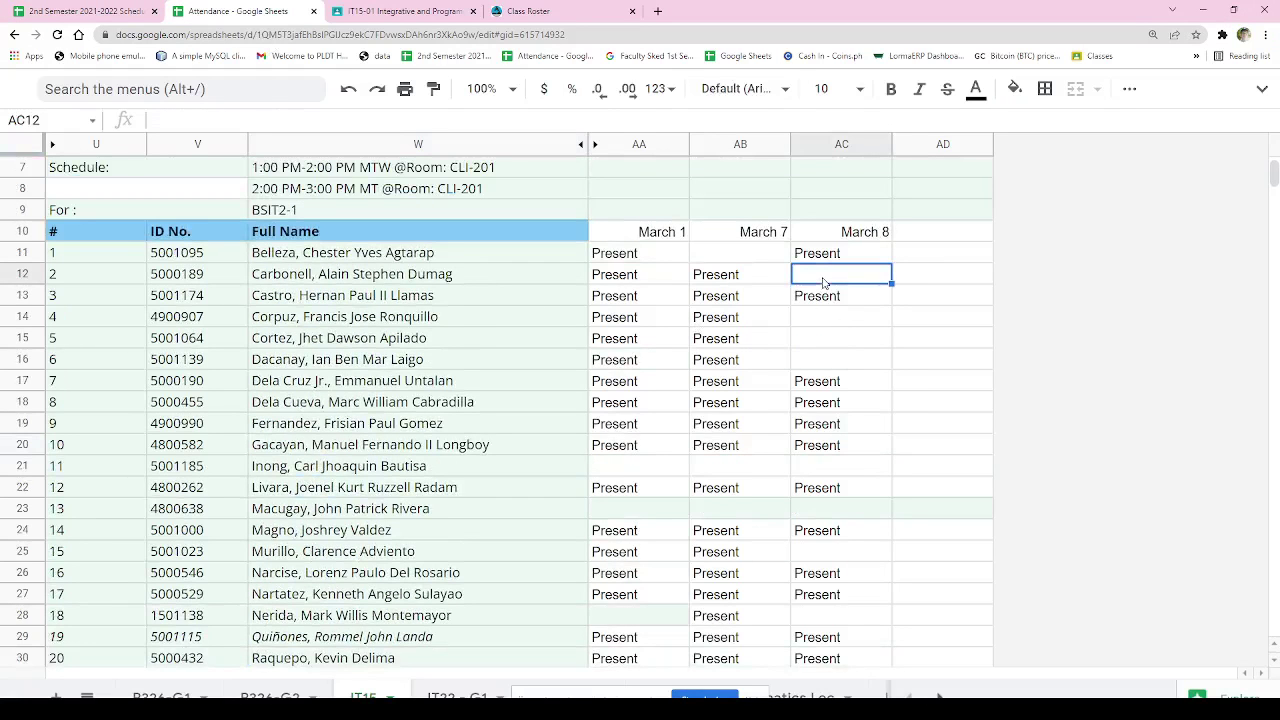
pyautogui.click(858, 321)
pyautogui.click(853, 341)
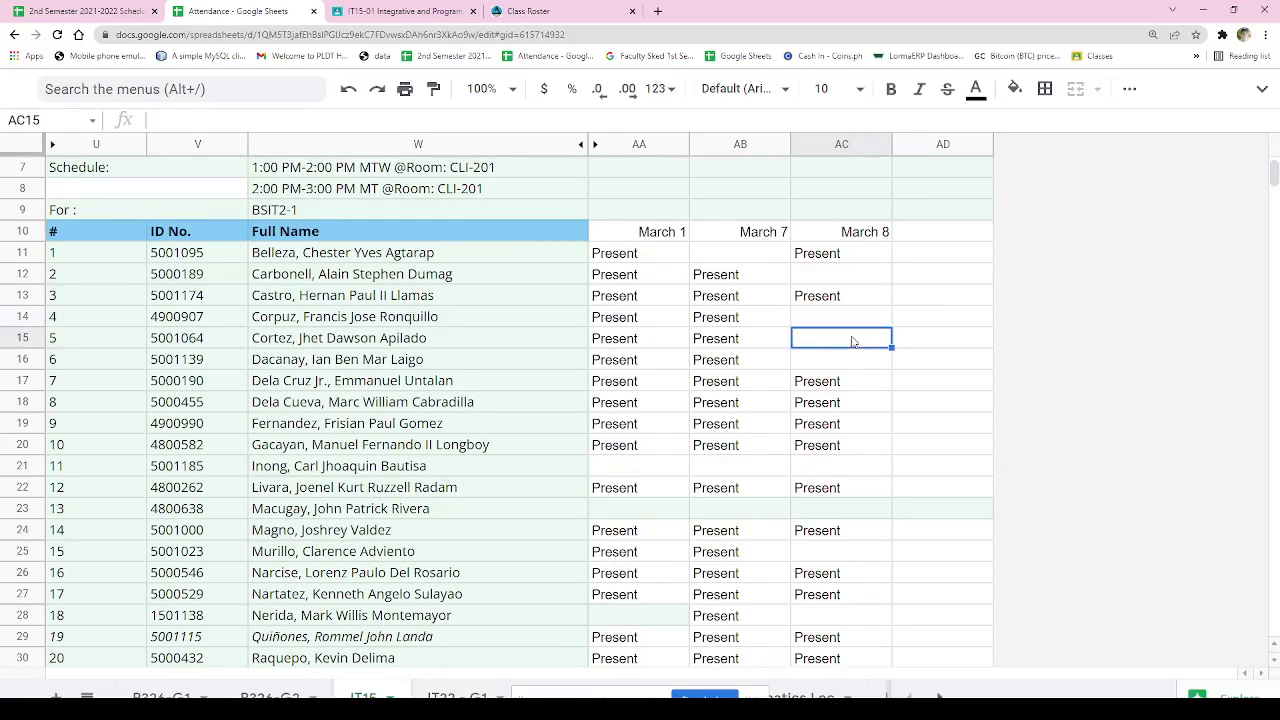
pyautogui.click(857, 364)
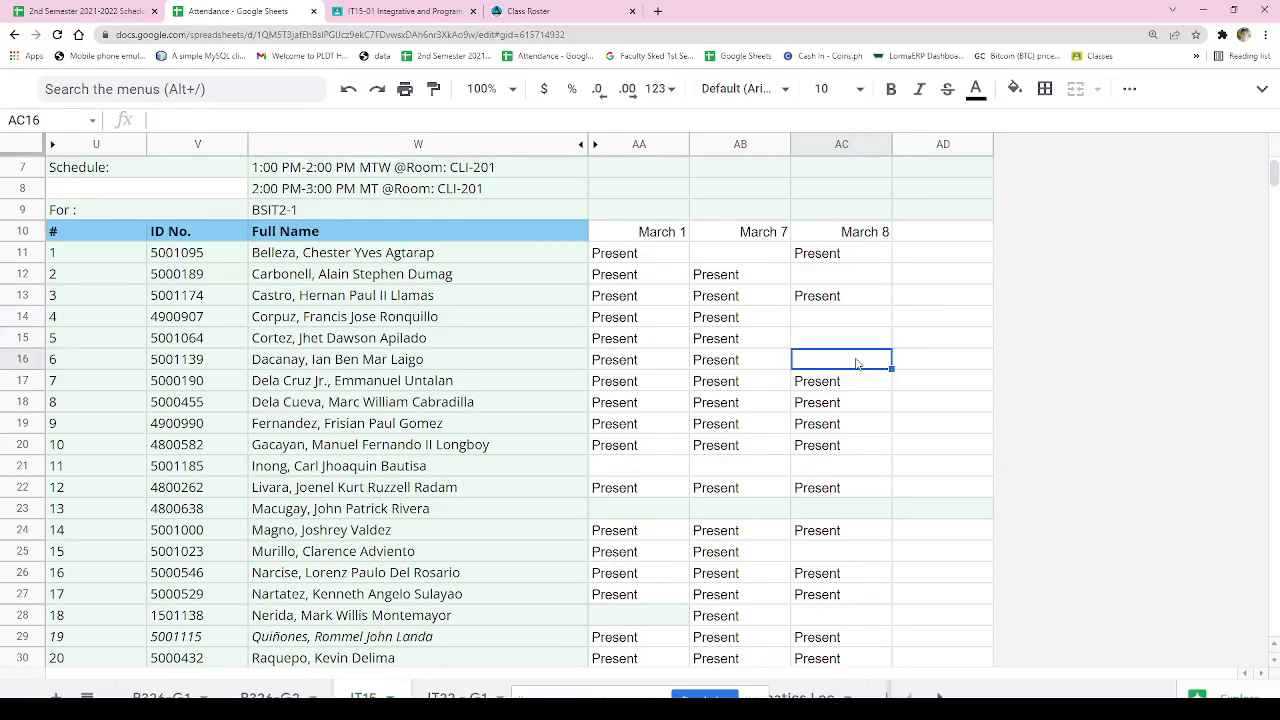
pyautogui.click(843, 470)
pyautogui.click(837, 512)
pyautogui.scroll(-1, 915, 445)
pyautogui.click(827, 452)
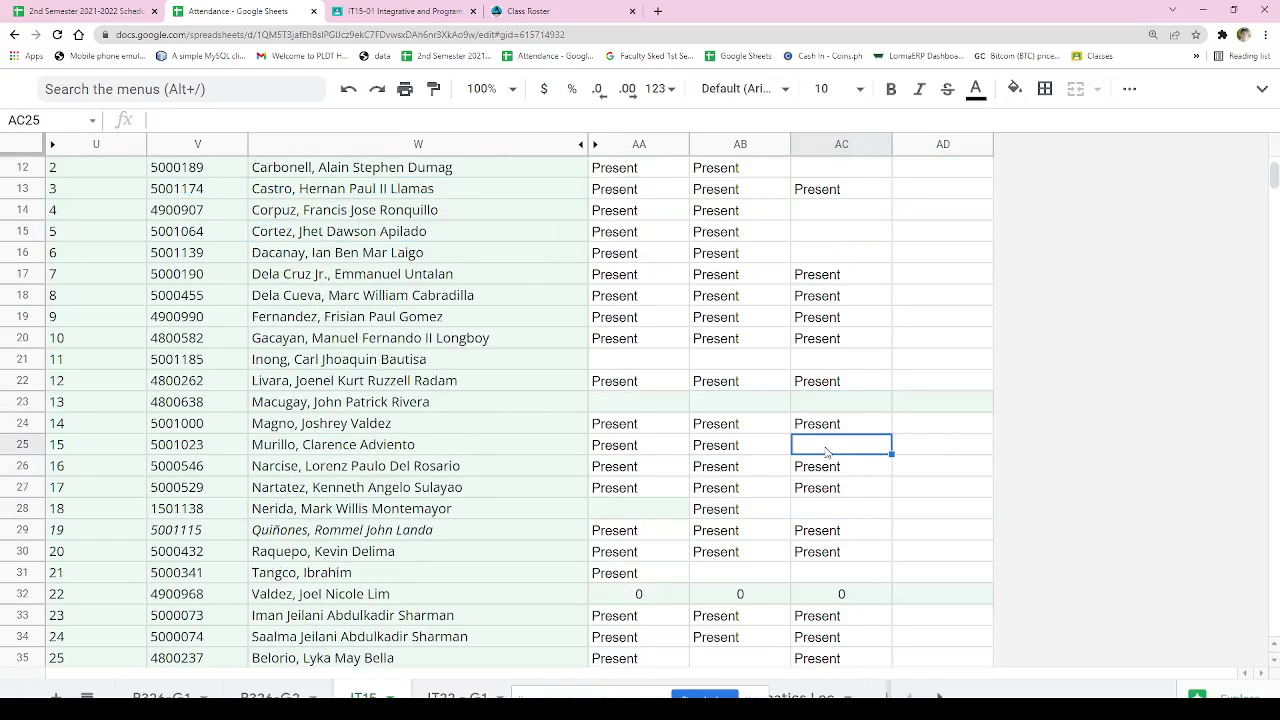
pyautogui.click(838, 512)
pyautogui.click(839, 573)
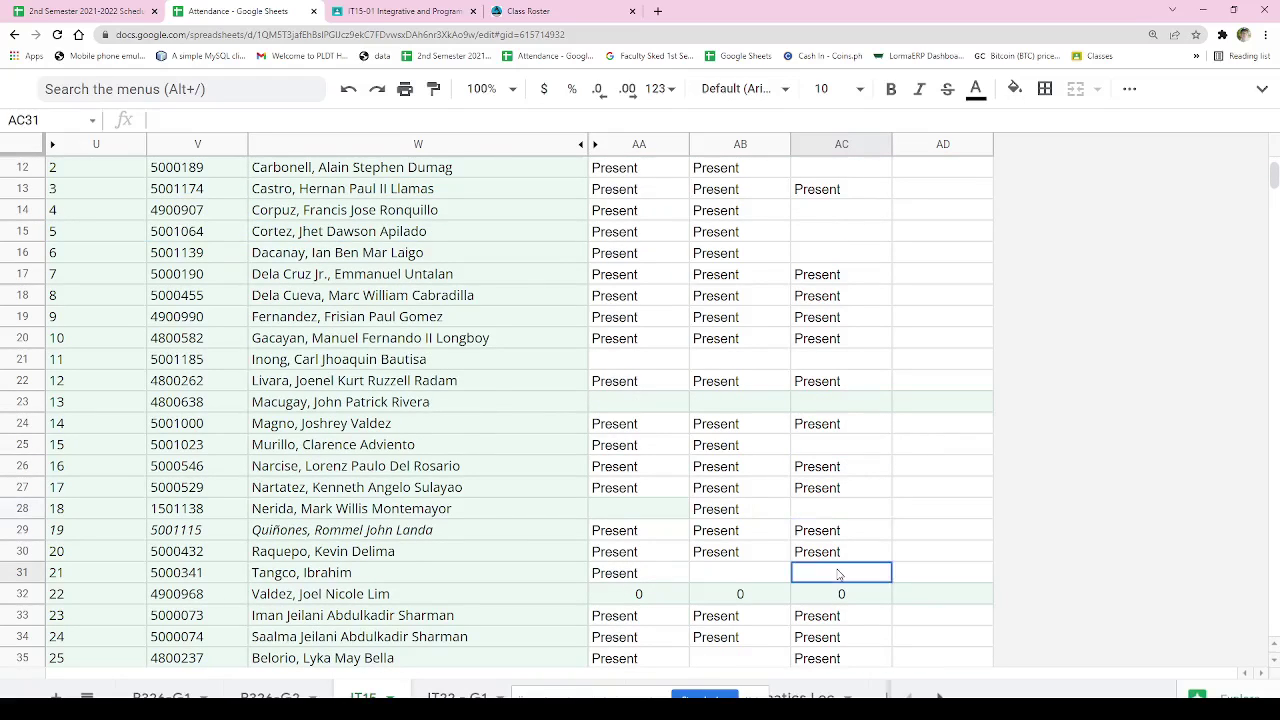
pyautogui.scroll(-1, 846, 560)
pyautogui.scroll(-1, 849, 540)
pyautogui.click(849, 511)
pyautogui.scroll(-2, 848, 512)
# - Mark student number 28 as Present for March 8 in AC38 by copying the March 7 entry, leaving number 29 blank
pyautogui.click(841, 530)
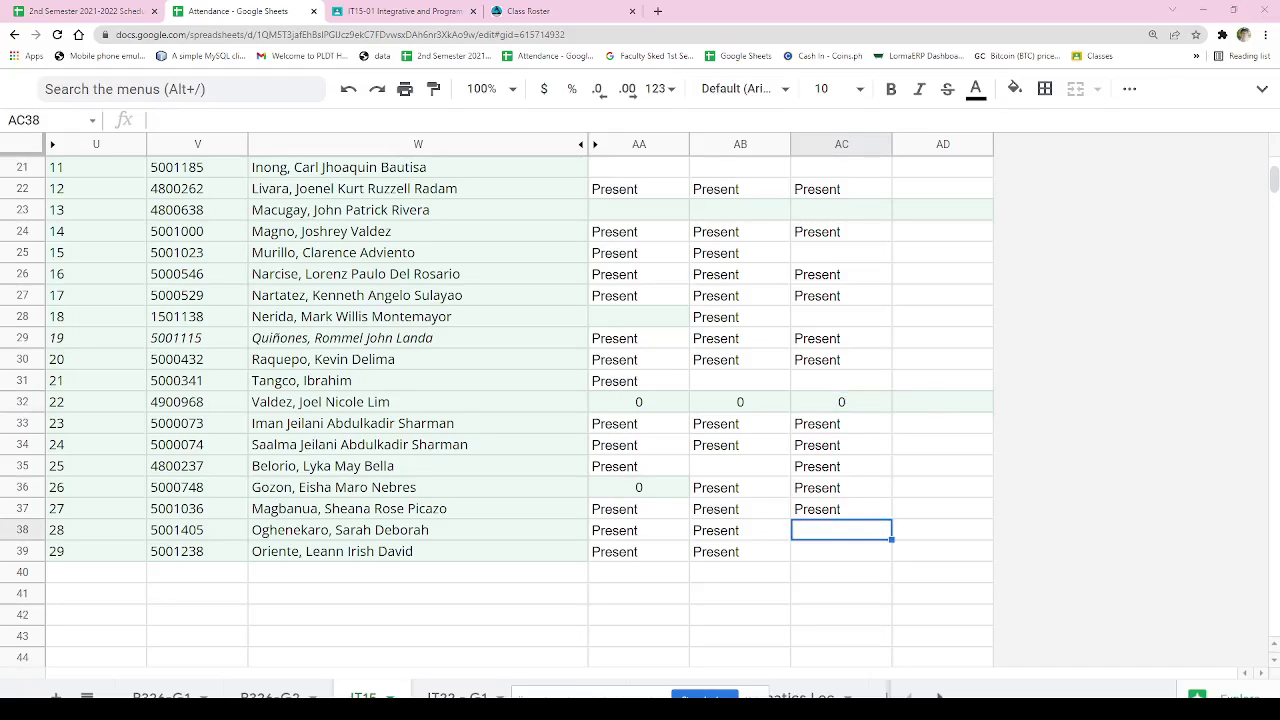
pyautogui.click(737, 533)
pyautogui.hotkey('ctrl', 'c')
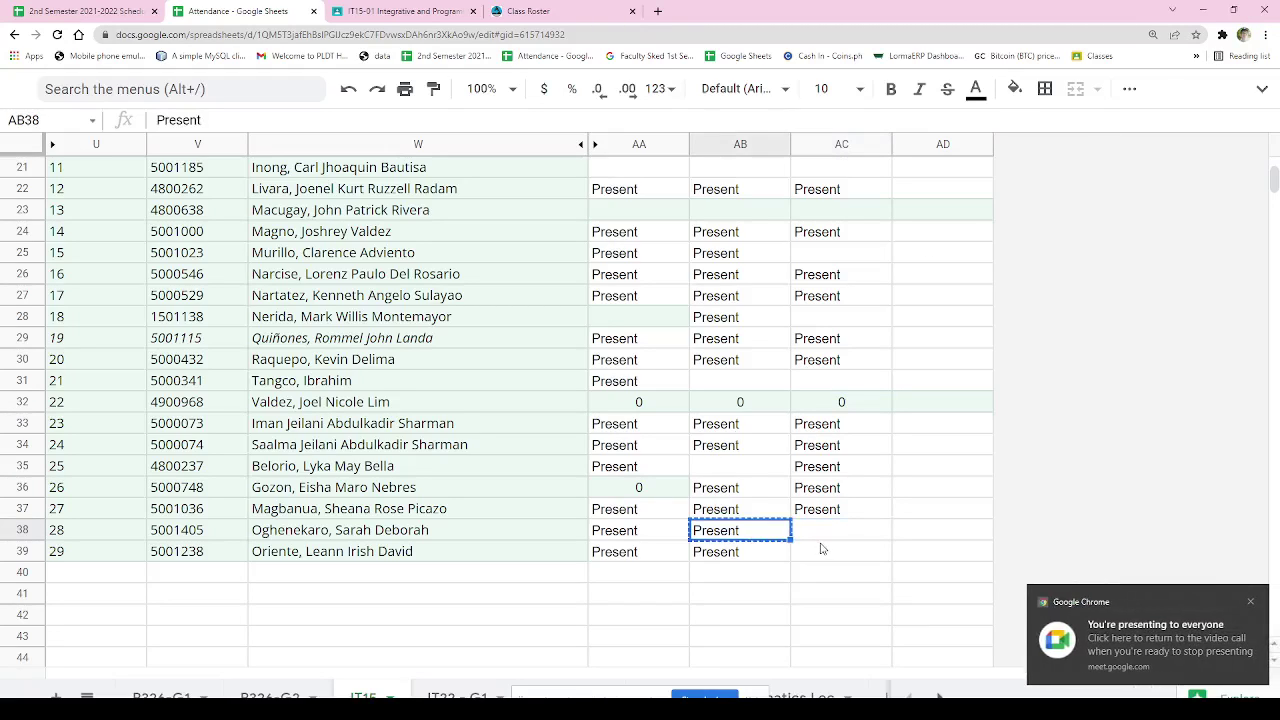
pyautogui.click(830, 537)
pyautogui.hotkey('ctrl', 'v')
pyautogui.click(838, 556)
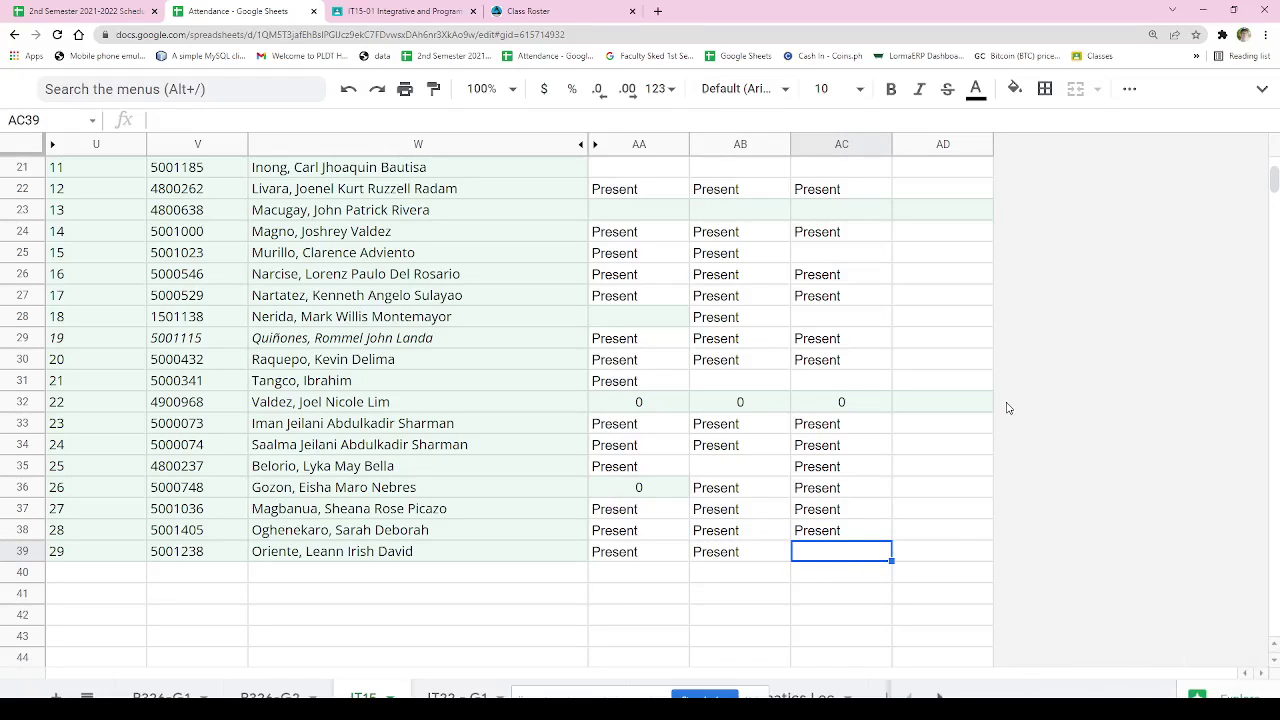
pyautogui.scroll(5, 821, 475)
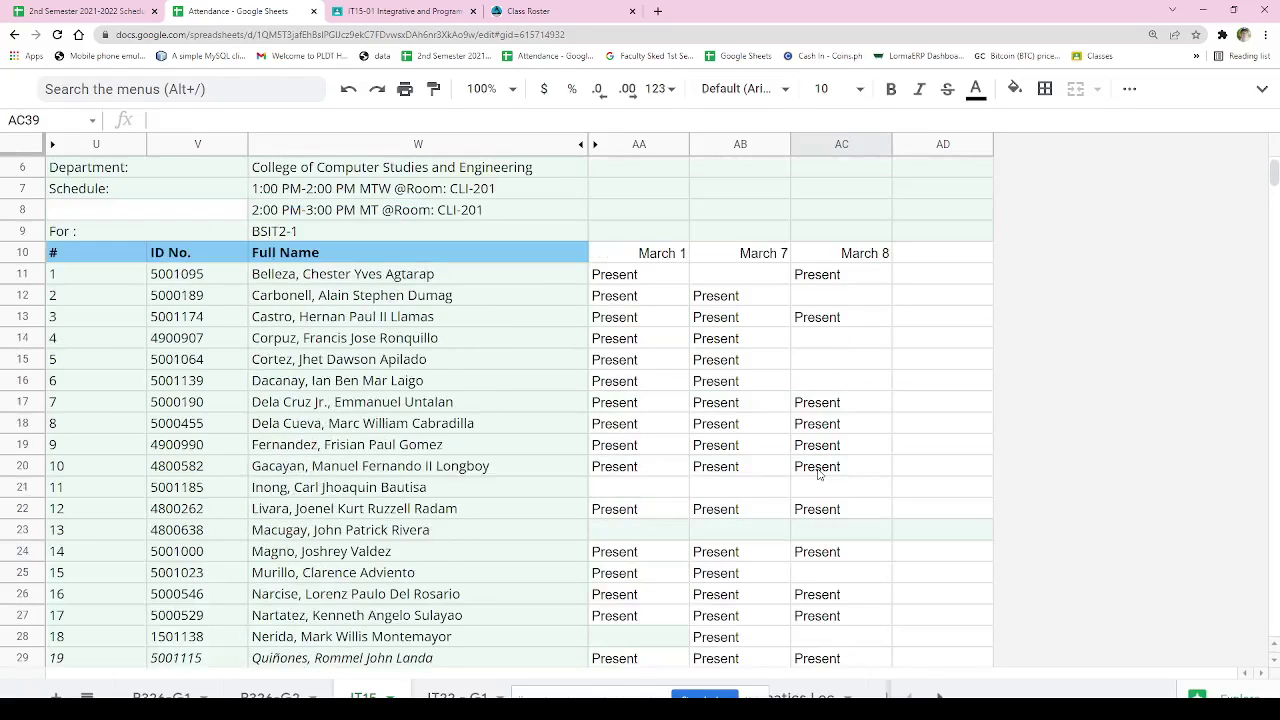
# - Look through the weekly topics of the IT15-01 classwork in Google Classroom and replace the class roster with a new browser tab
pyautogui.click(399, 8)
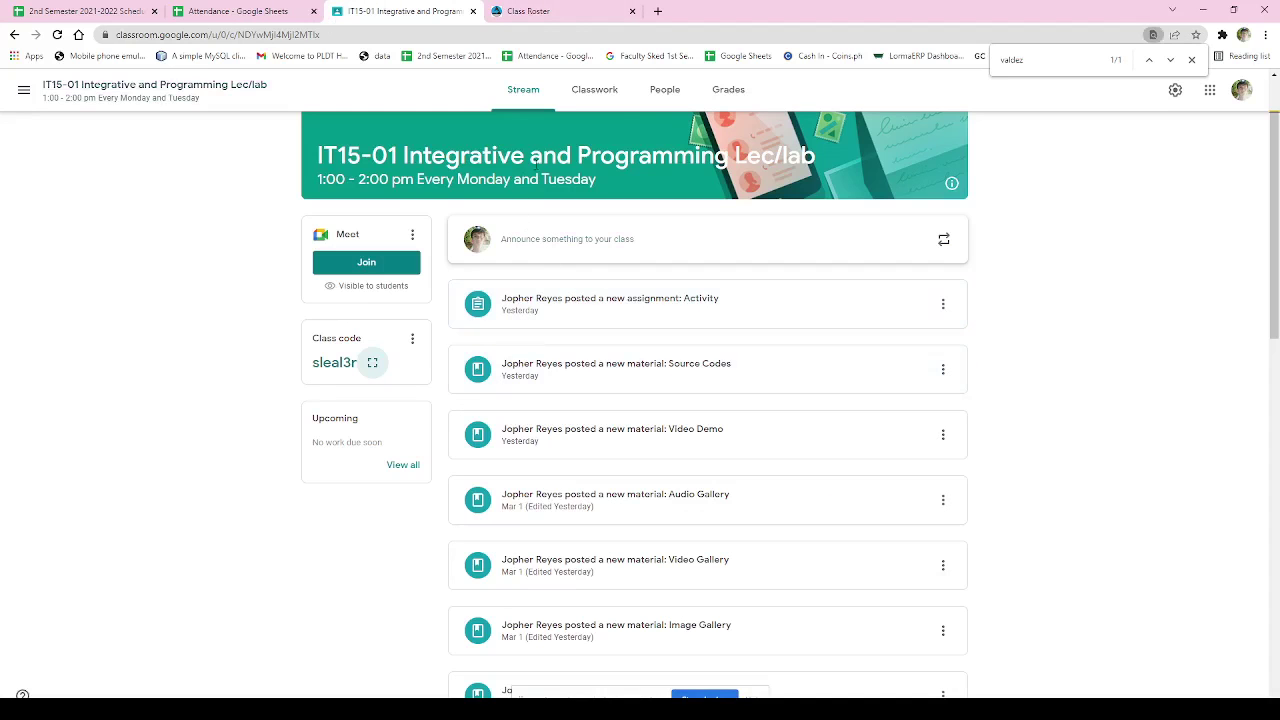
pyautogui.click(609, 93)
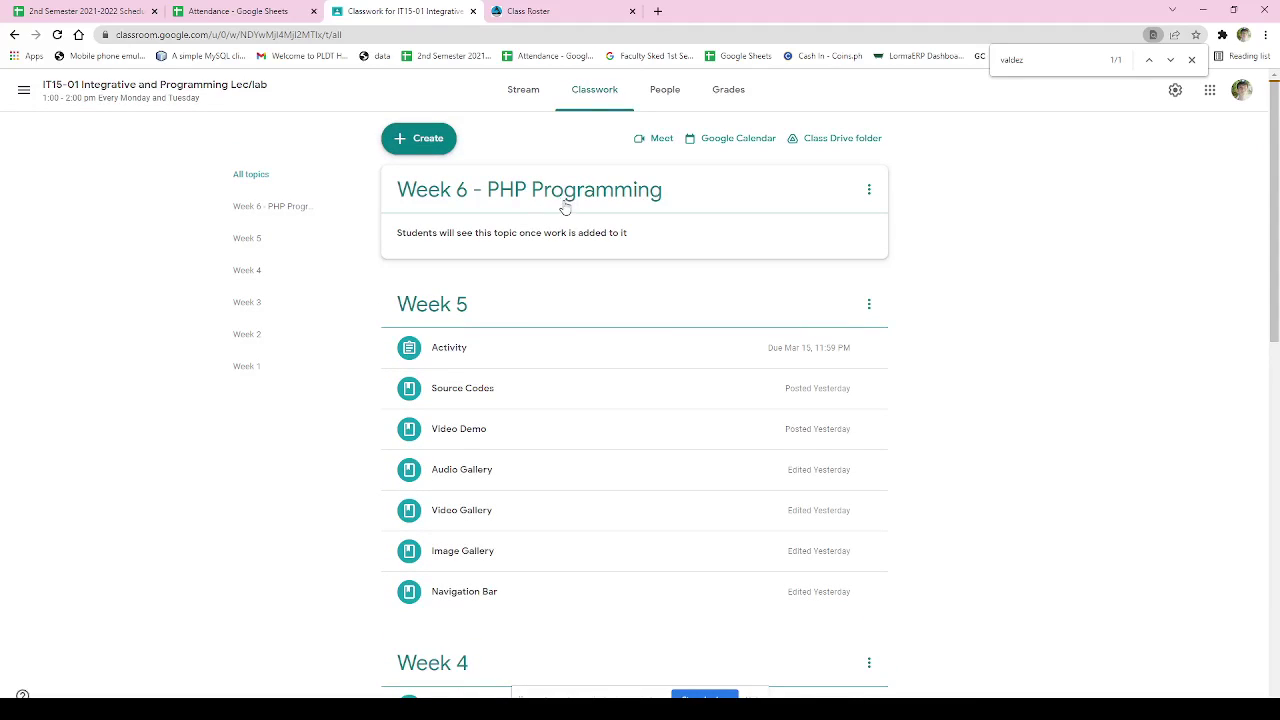
pyautogui.click(656, 11)
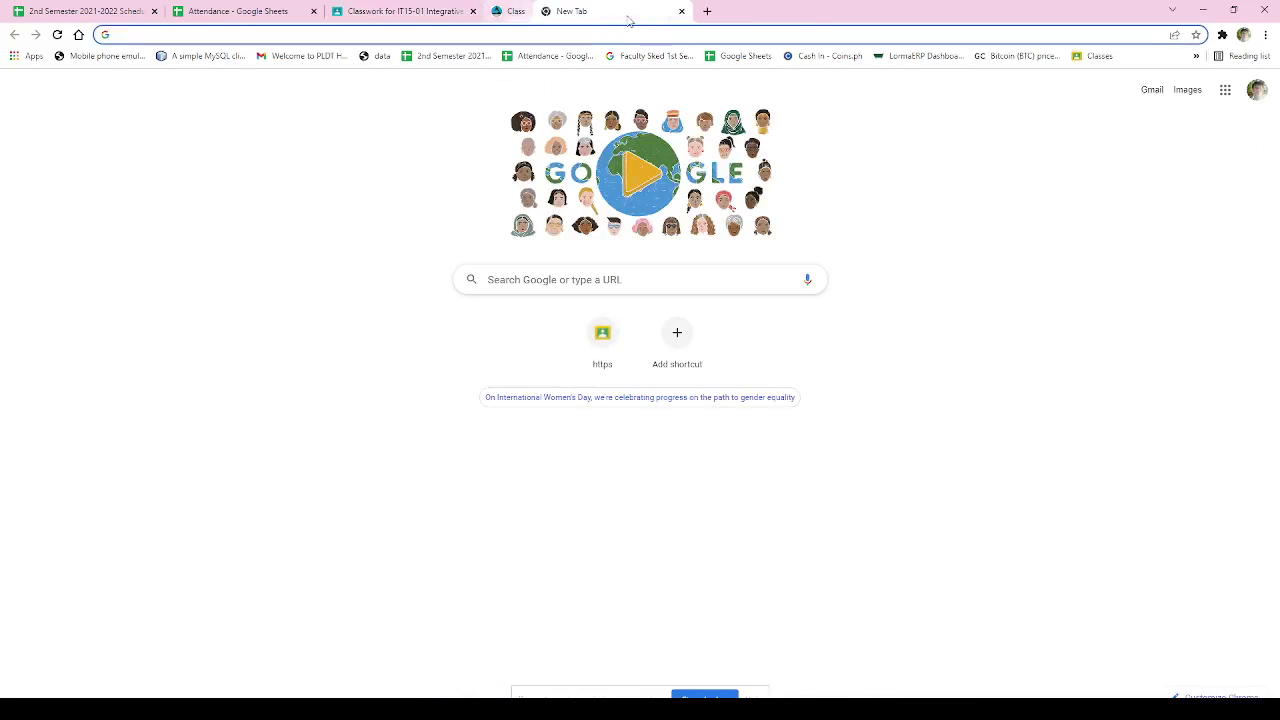
pyautogui.click(627, 35)
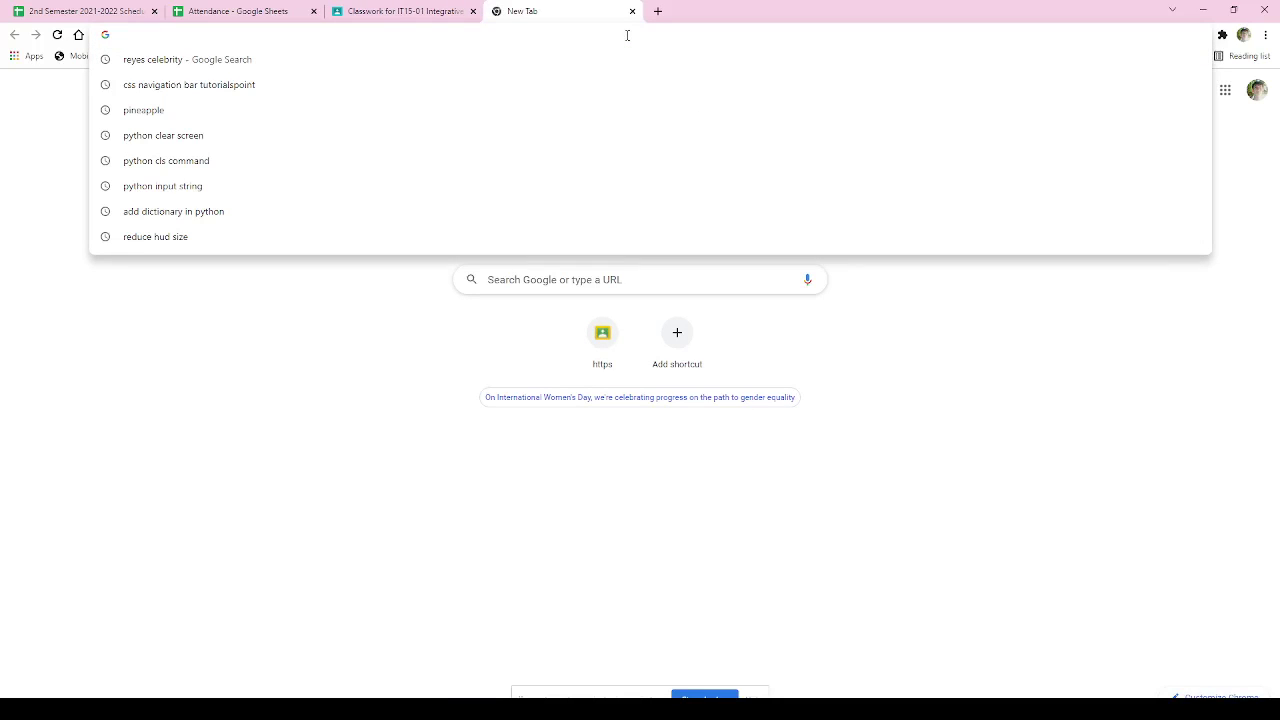
pyautogui.click(440, 11)
pyautogui.scroll(-12, 571, 357)
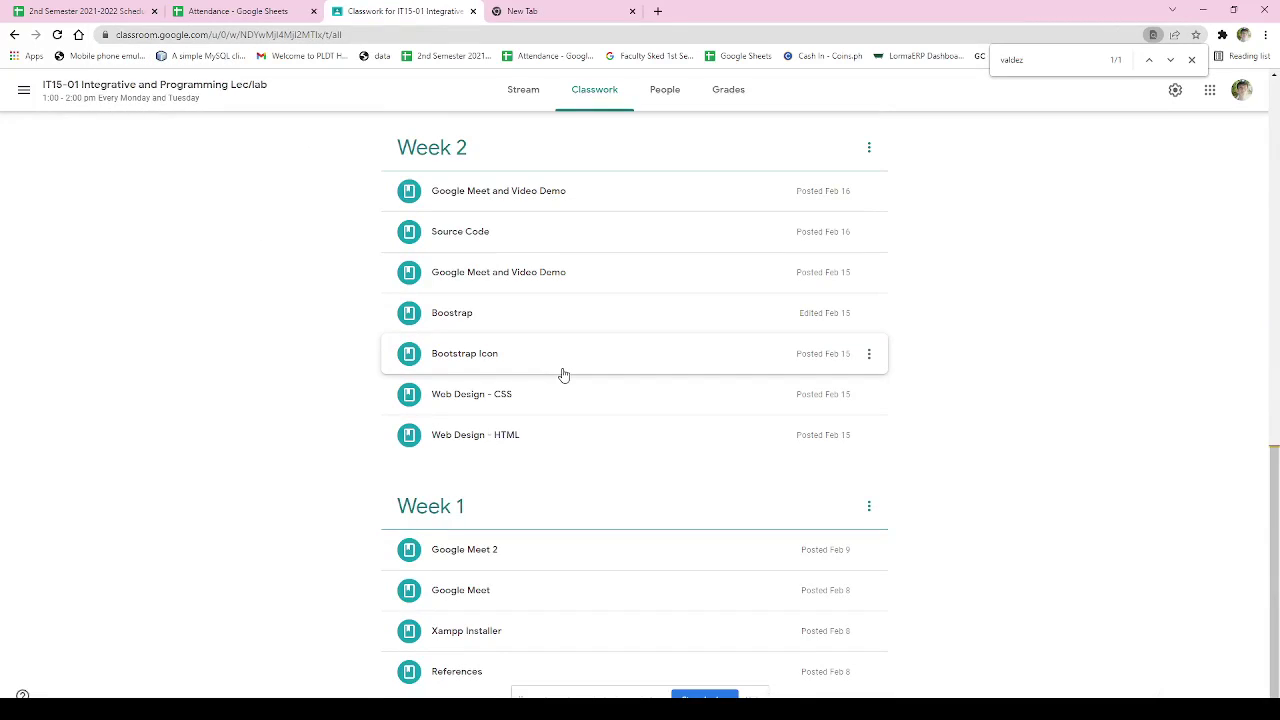
pyautogui.scroll(10, 560, 370)
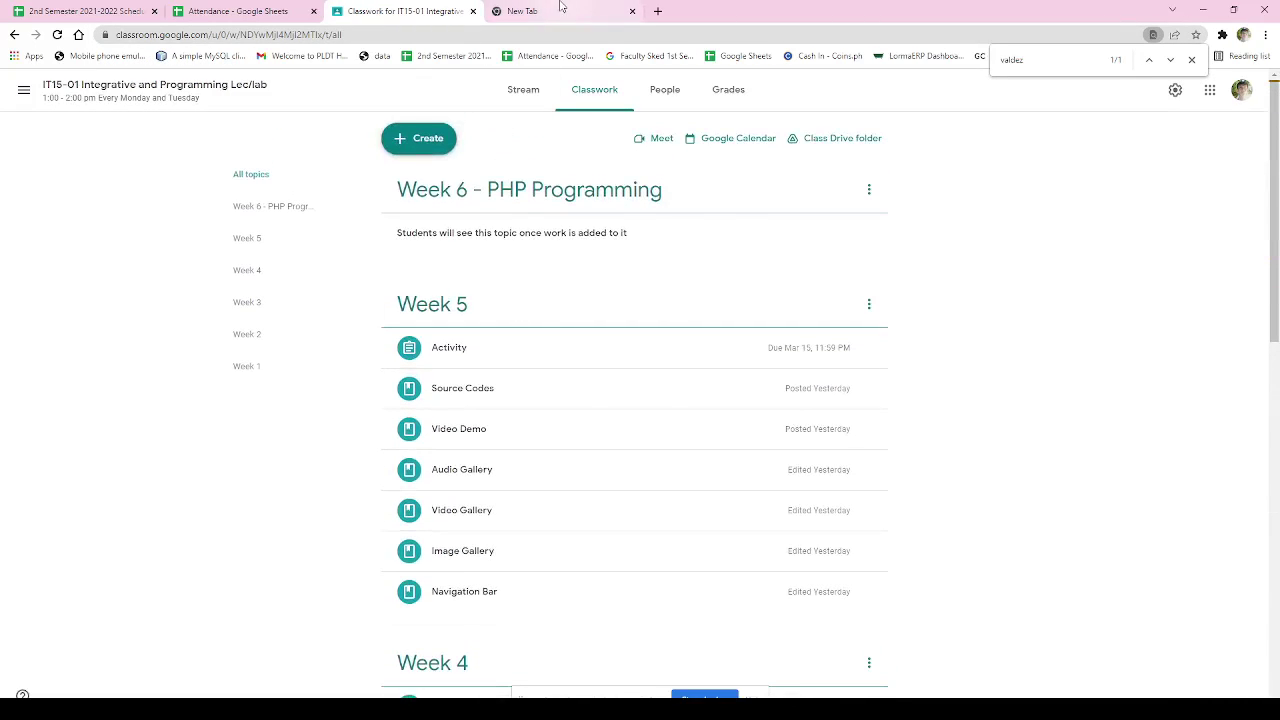
# - Search the web for "php tutorial w3schools" in the new browser tab
pyautogui.click(520, 11)
pyautogui.click(534, 35)
pyautogui.write('php')
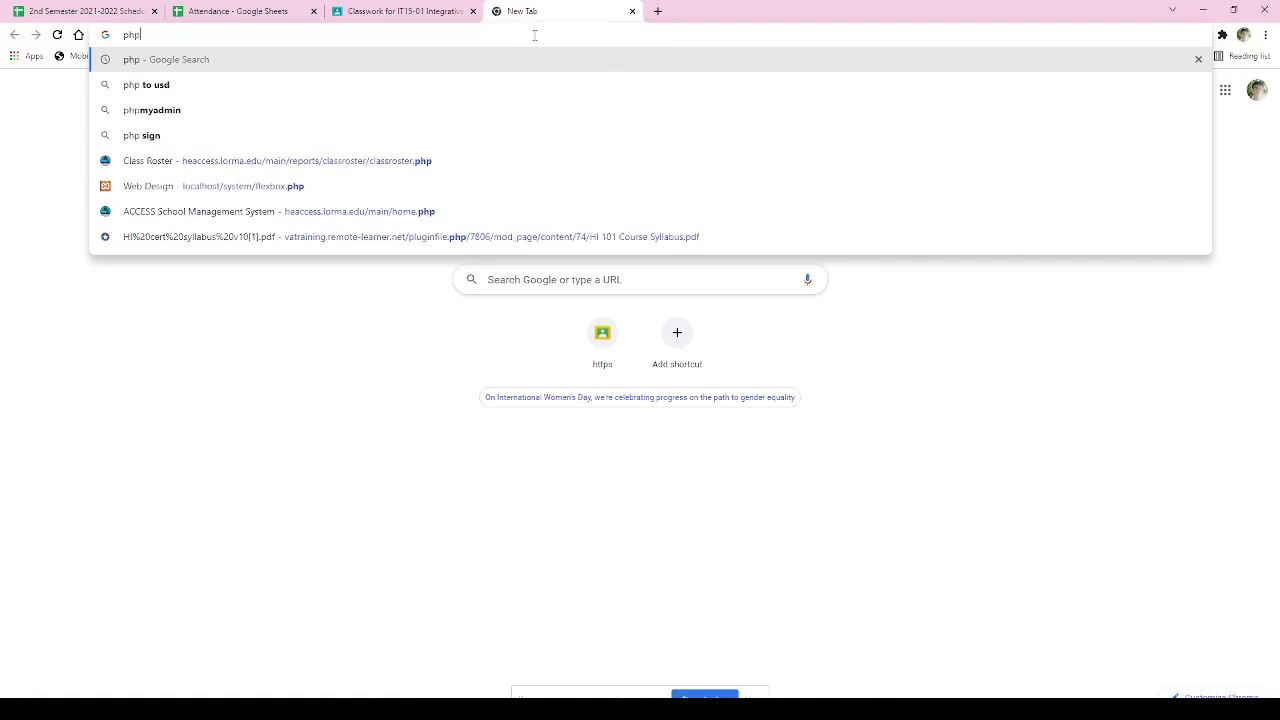
pyautogui.write(' tutorial')
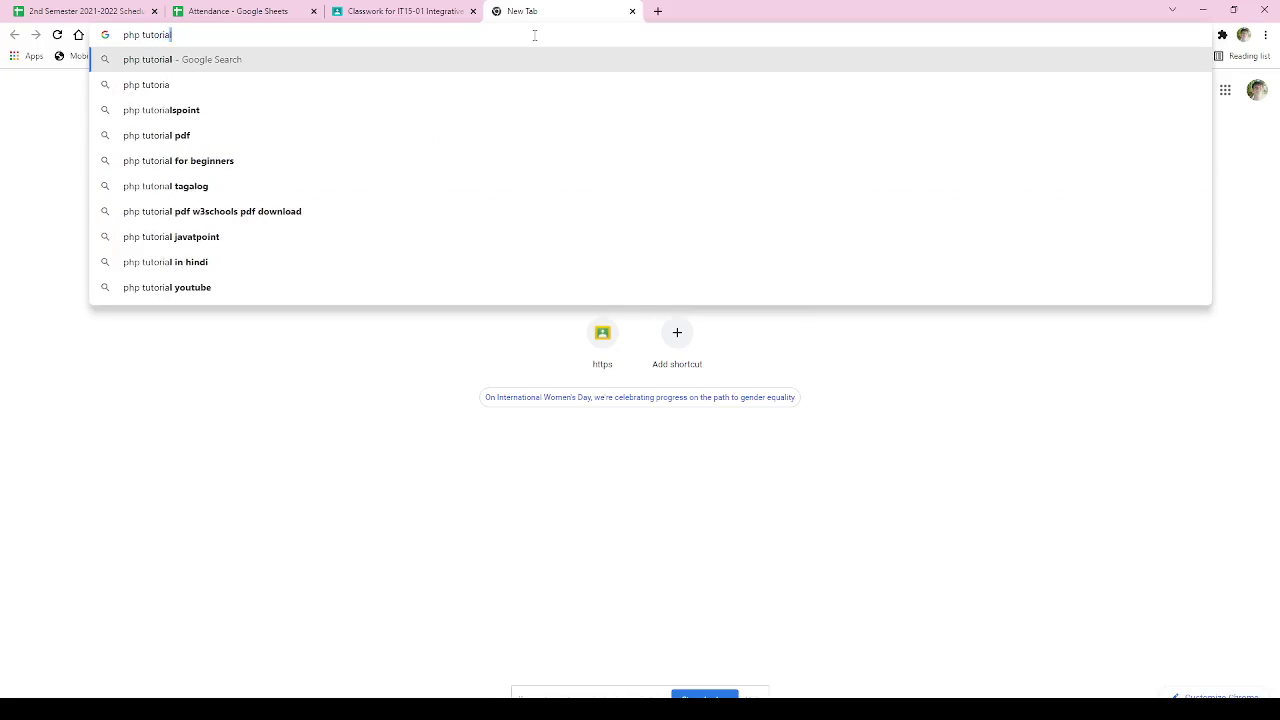
pyautogui.write(' w3schools')
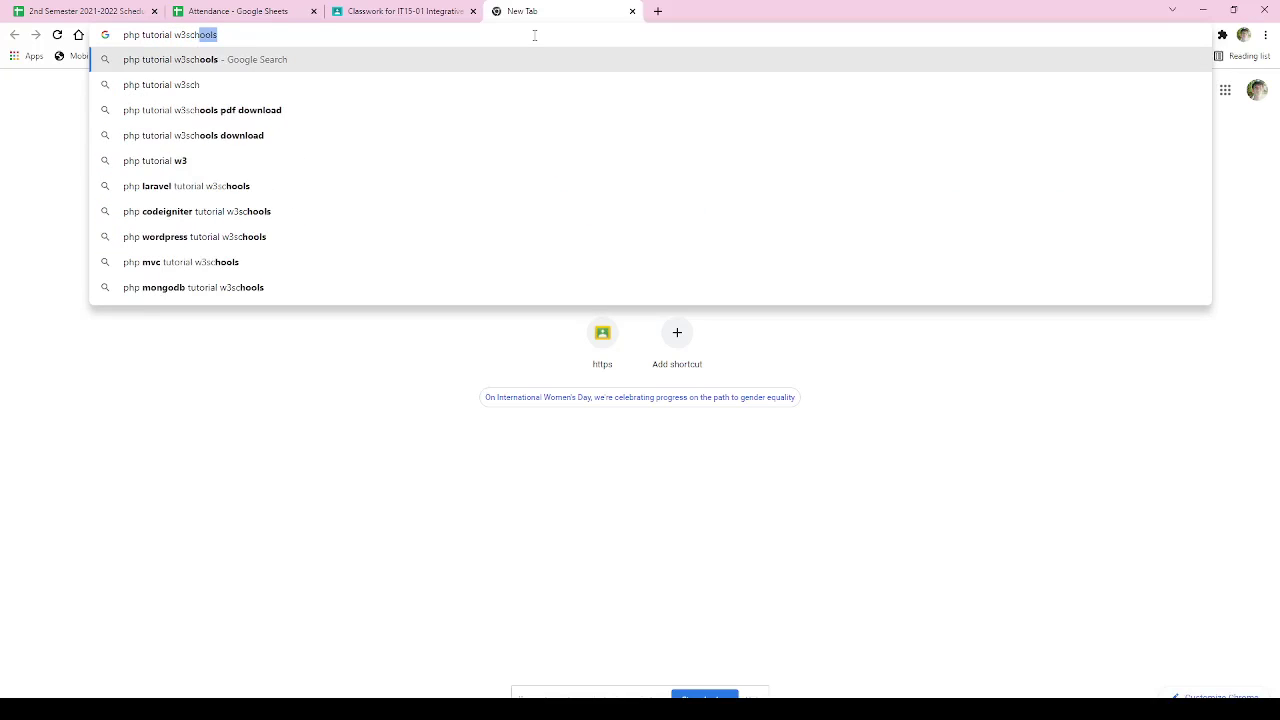
pyautogui.press('Return')
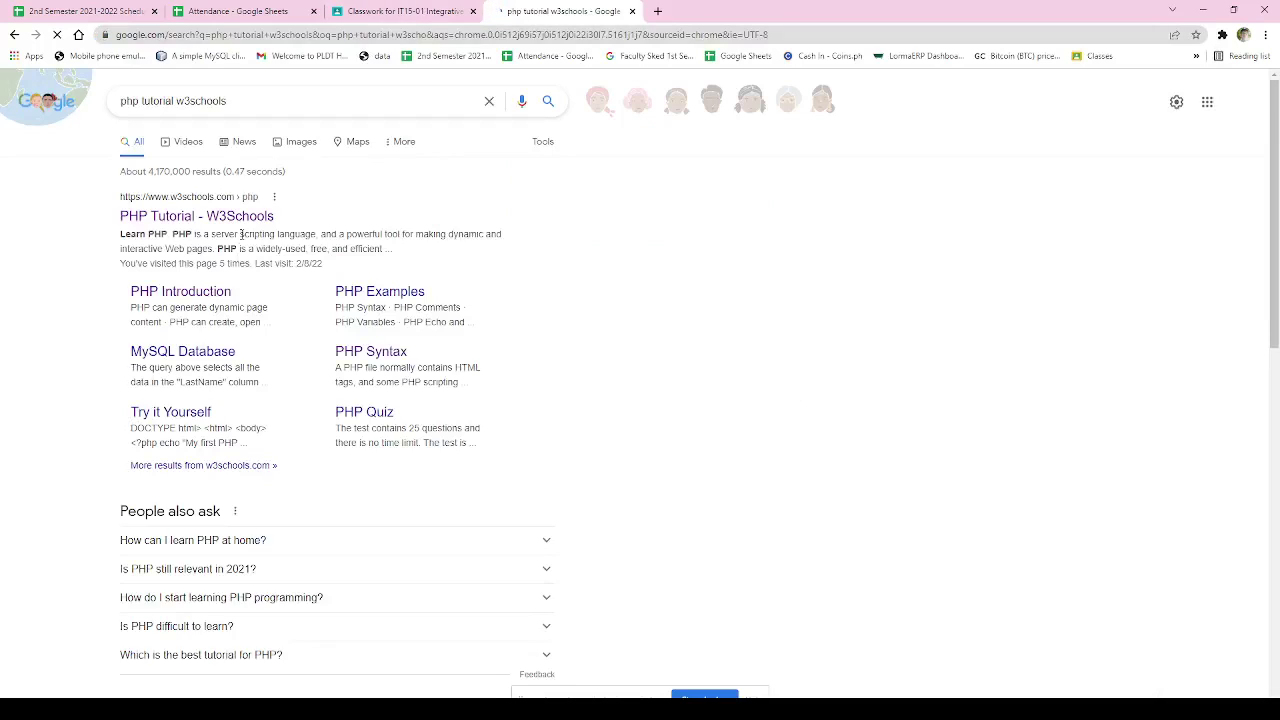
# - Open the W3Schools PHP Tutorial from the search results, select its web address and reset the page zoom to 100%
pyautogui.click(245, 216)
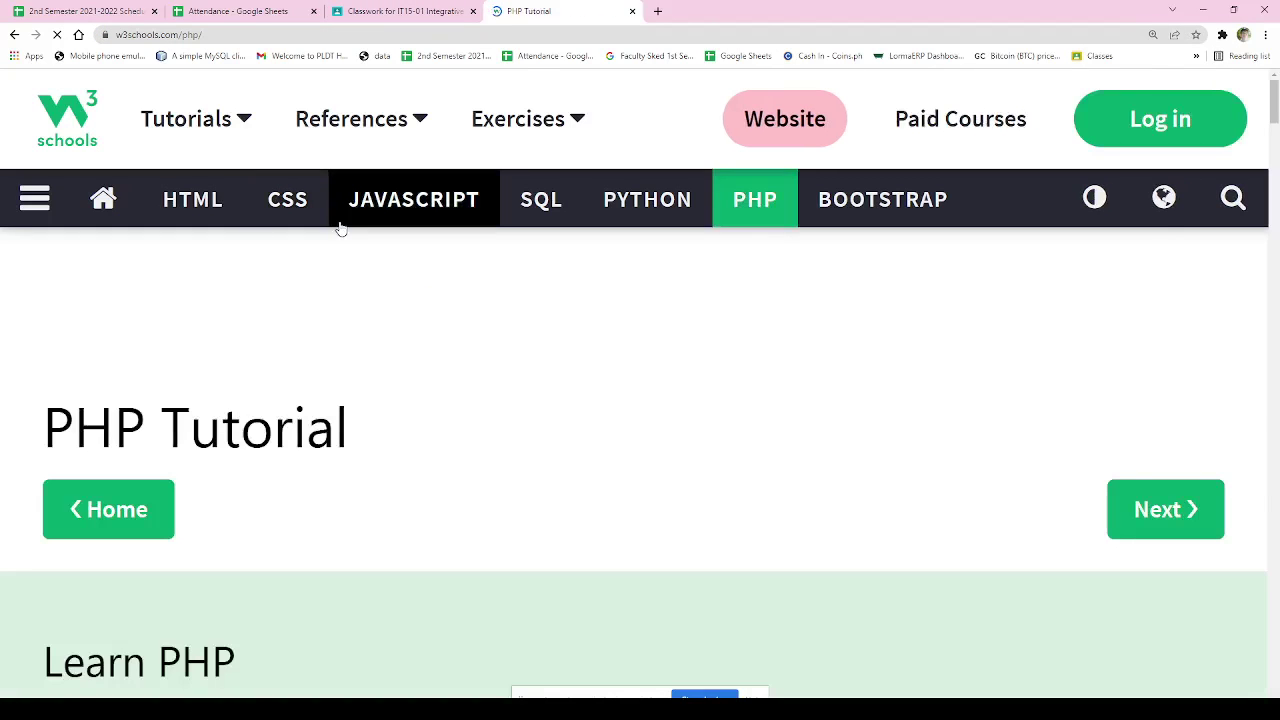
pyautogui.click(363, 34)
pyautogui.hotkey('ctrl', '0')
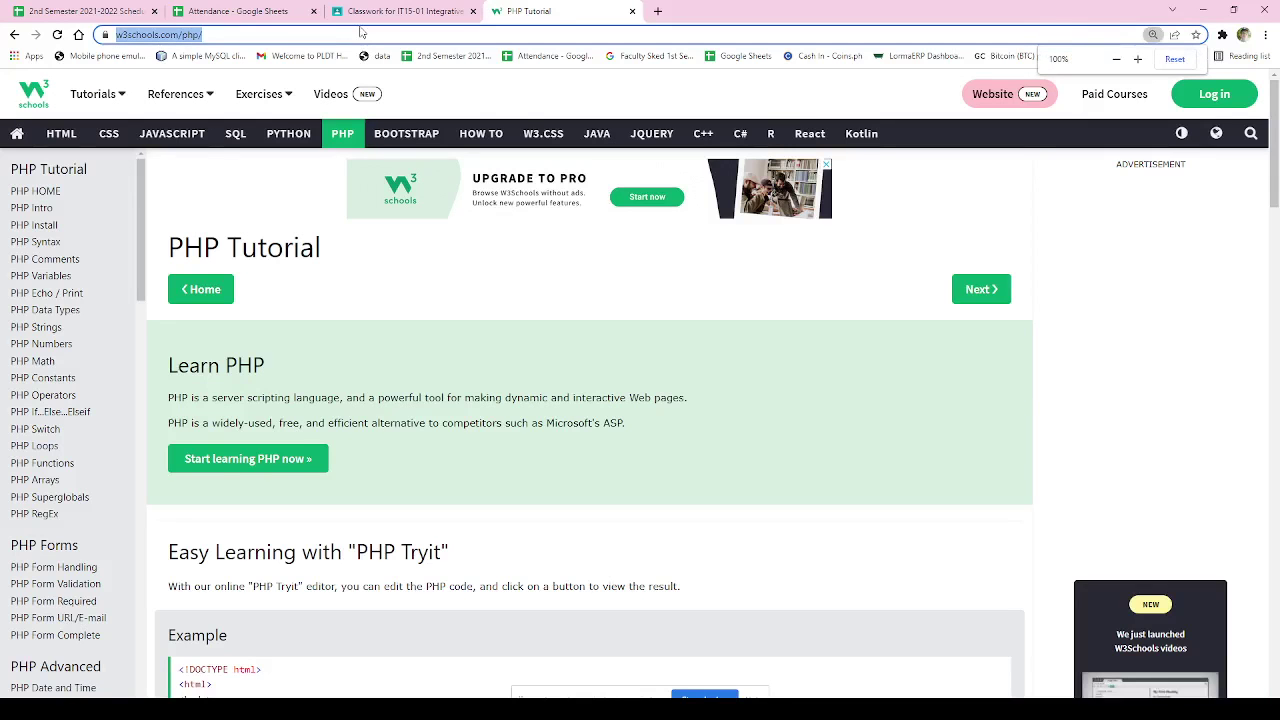
# - Copy the web address of the W3Schools PHP Tutorial page
pyautogui.click(349, 34)
pyautogui.hotkey('ctrl', 'c')
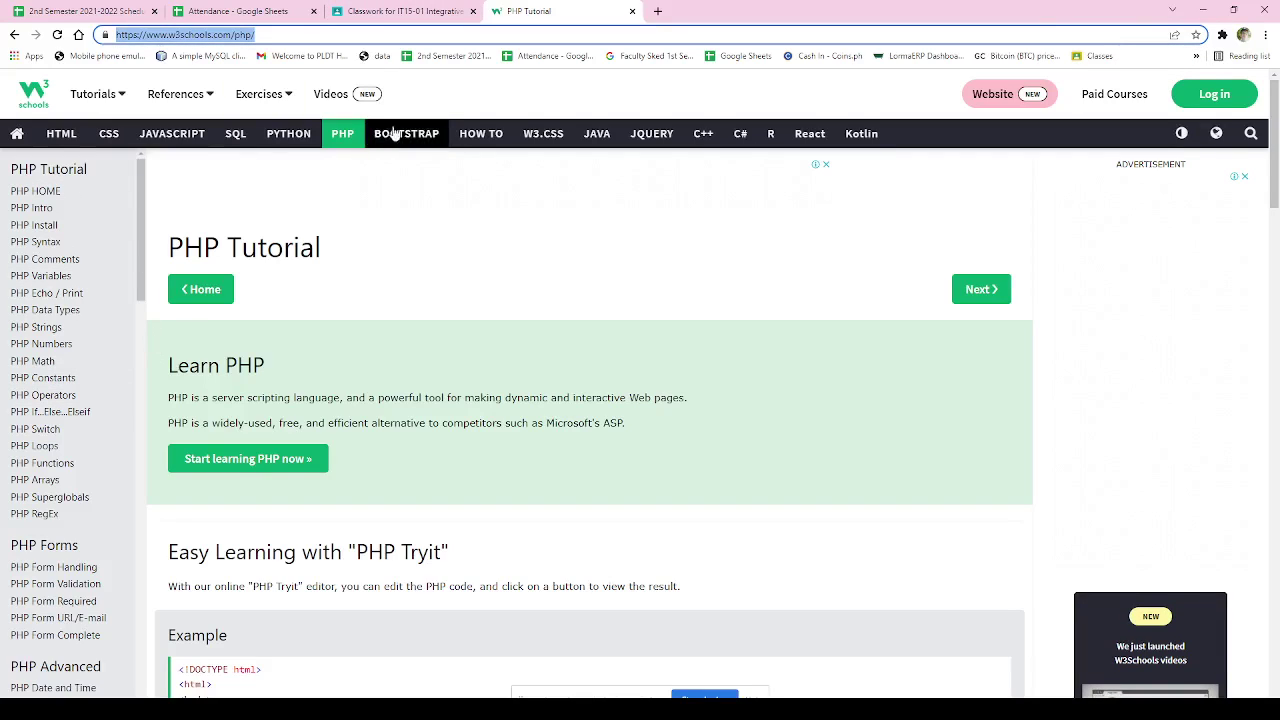
pyautogui.click(389, 10)
pyautogui.click(557, 10)
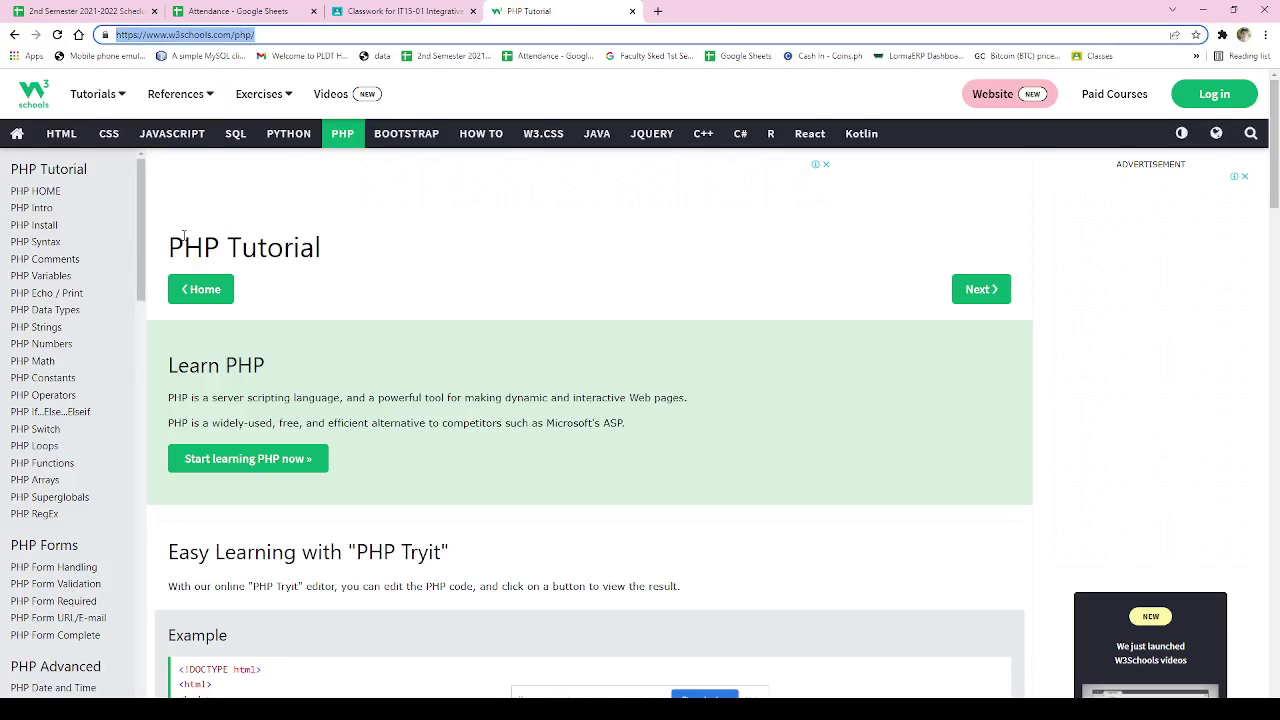
pyautogui.click(405, 10)
pyautogui.click(418, 139)
pyautogui.click(447, 280)
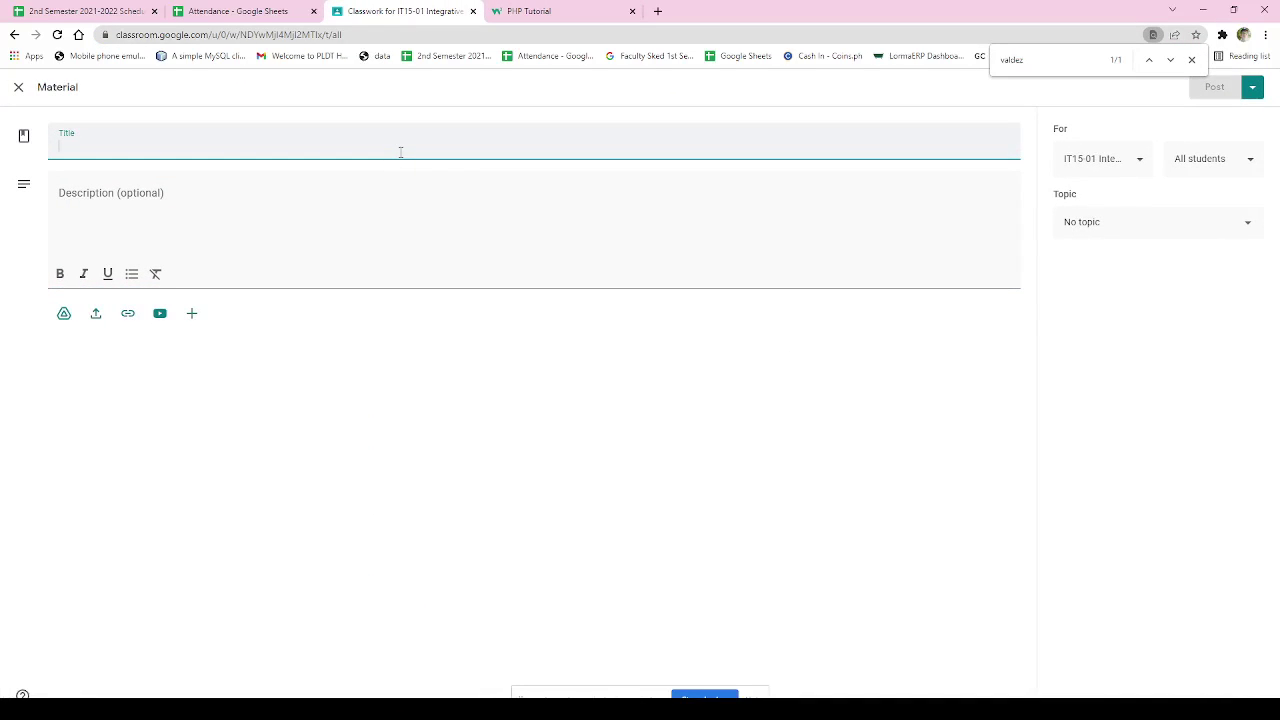
pyautogui.write('Reference')
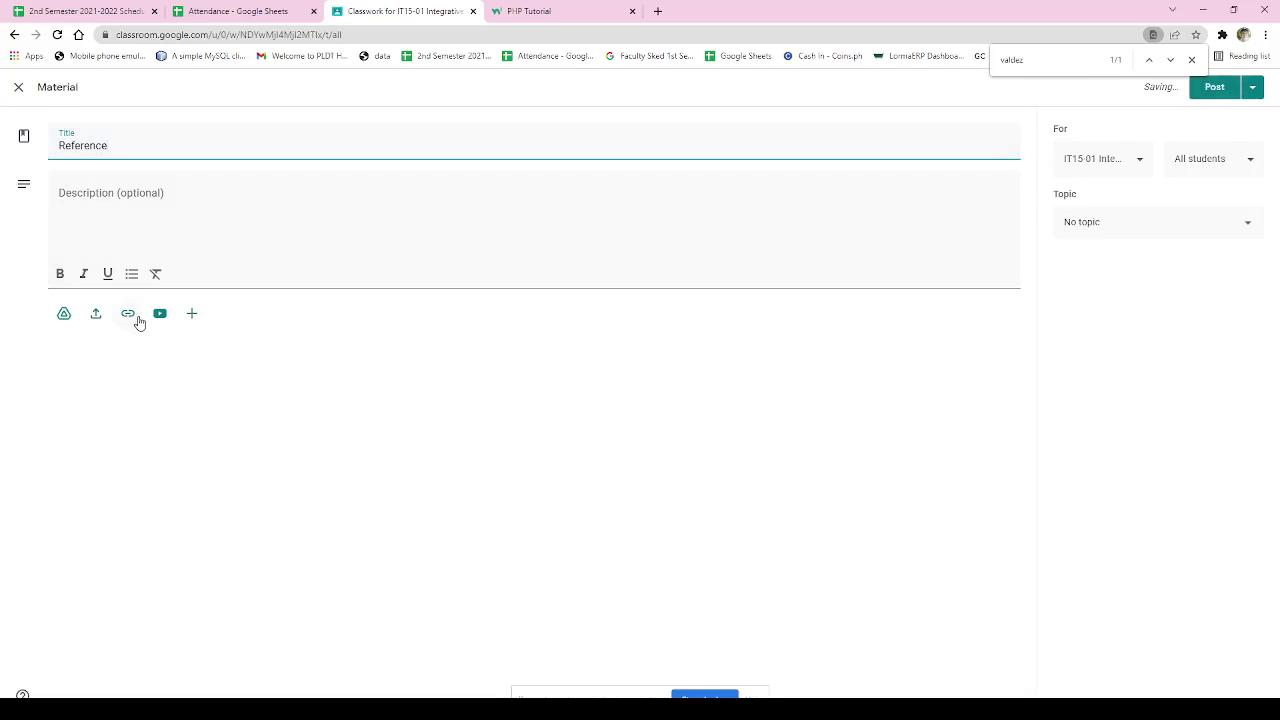
pyautogui.click(134, 315)
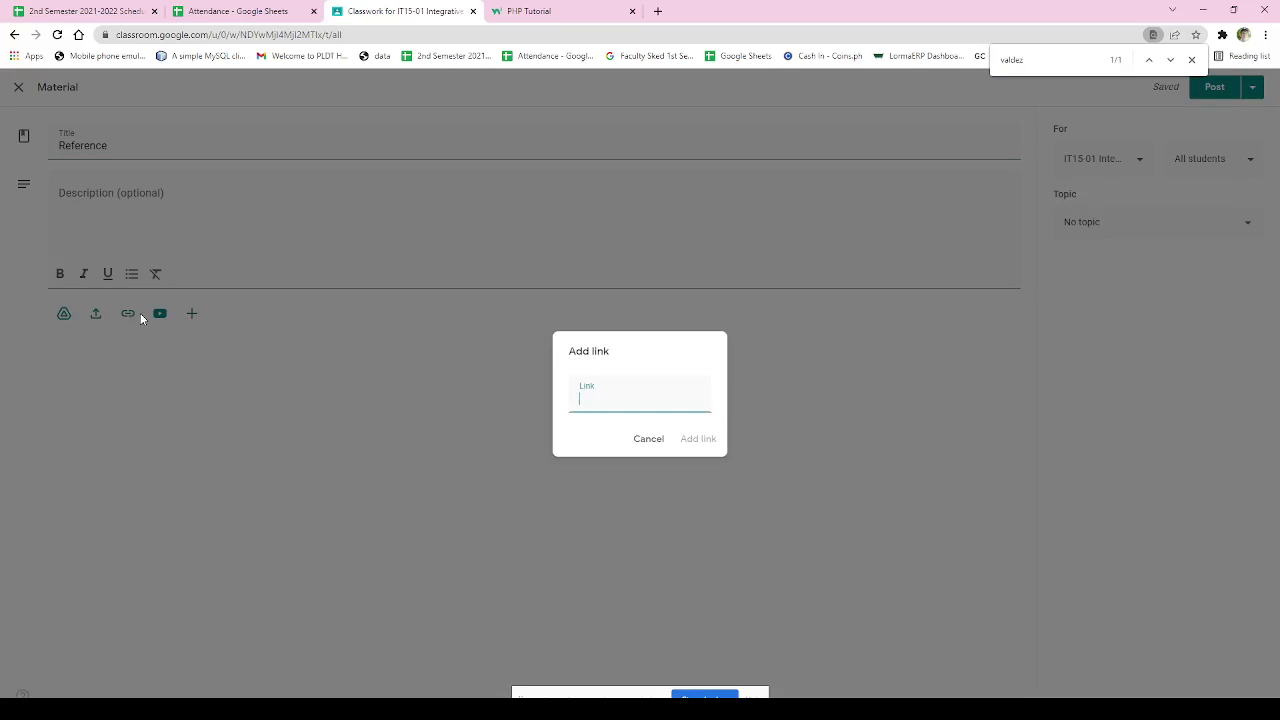
pyautogui.hotkey('ctrl', 'v')
pyautogui.click(699, 439)
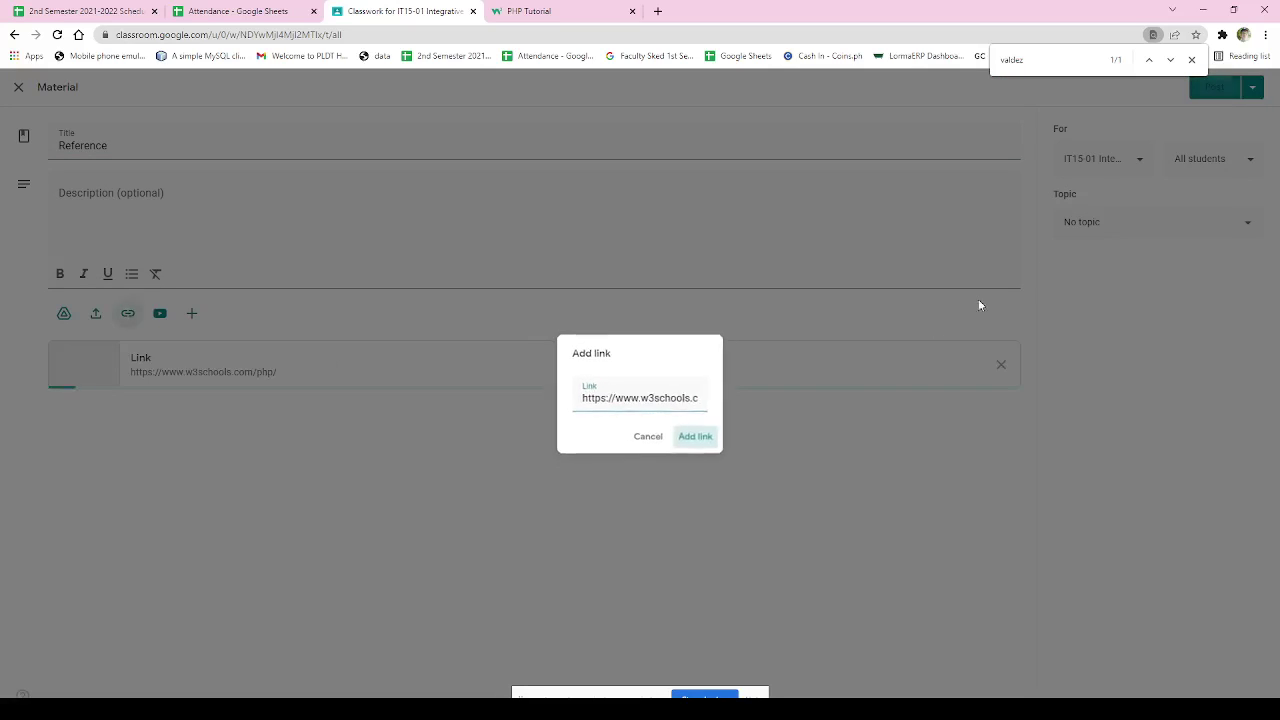
# - Assign the Reference material to the topic "Week 6 - PHP Programming", post it and return to the W3Schools PHP Tutorial page
pyautogui.click(1094, 240)
pyautogui.click(1133, 462)
pyautogui.click(1195, 95)
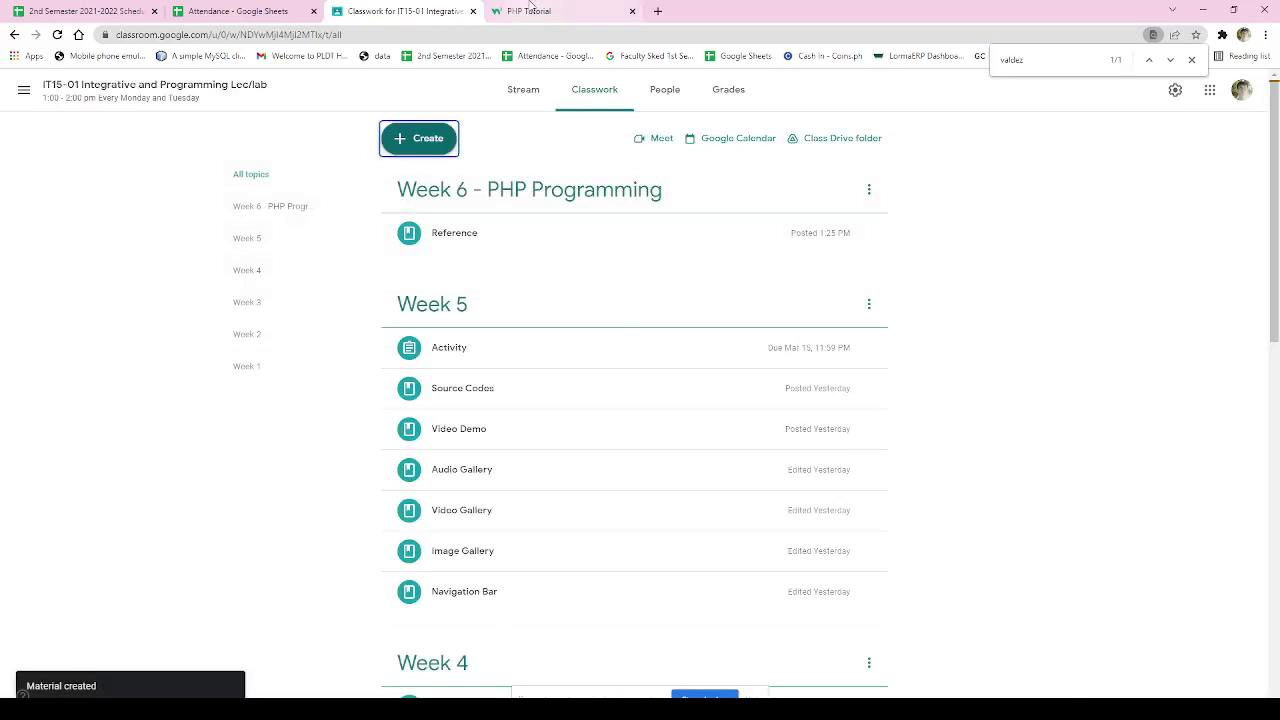
pyautogui.click(531, 10)
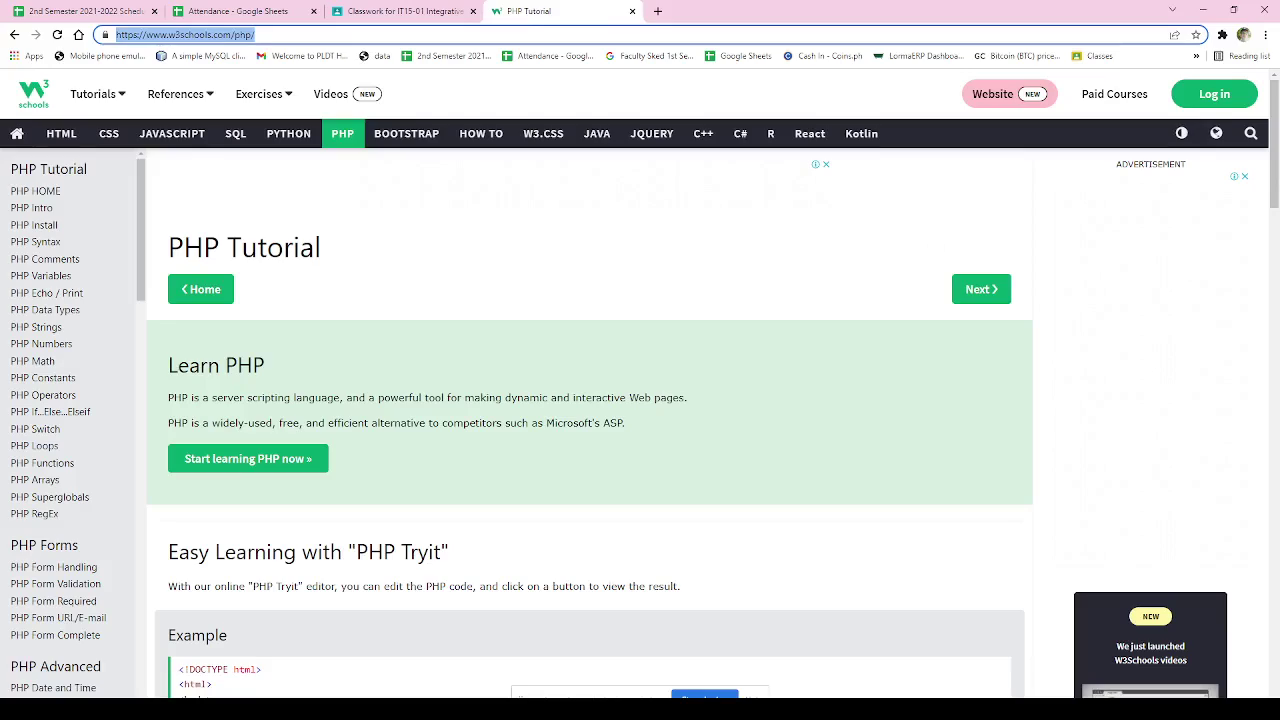